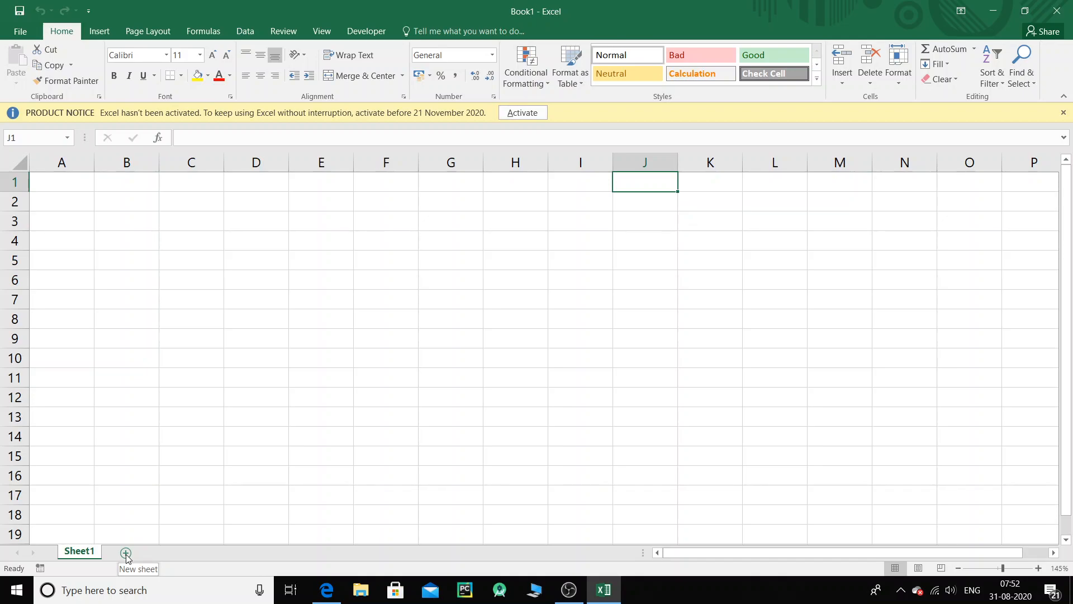
Add two new blank worksheets after Sheet1 in the workbook
click(126, 553)
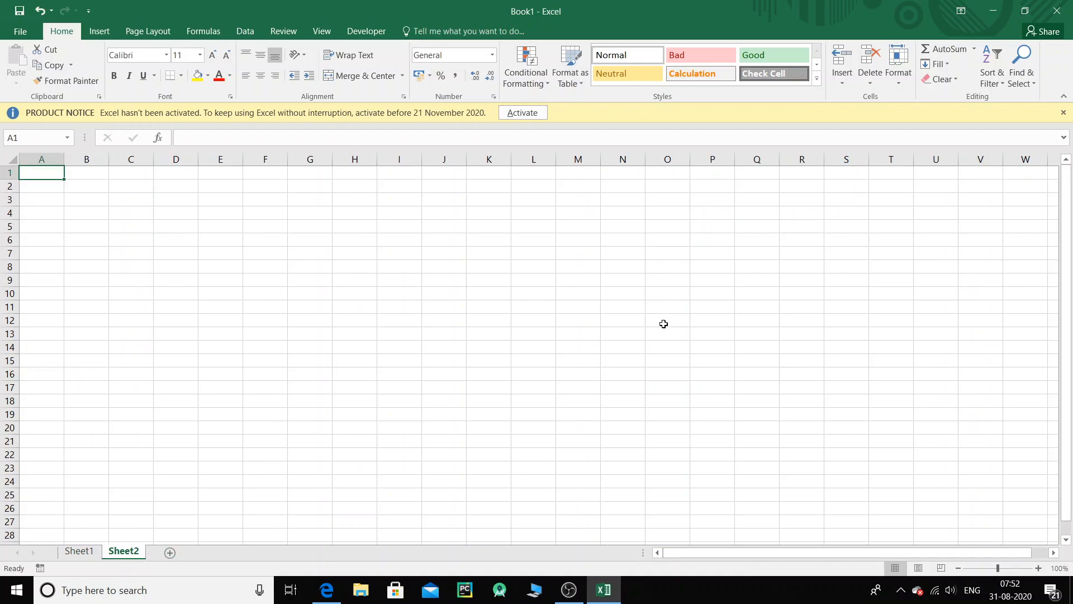
scroll(659, 324, up, 2)
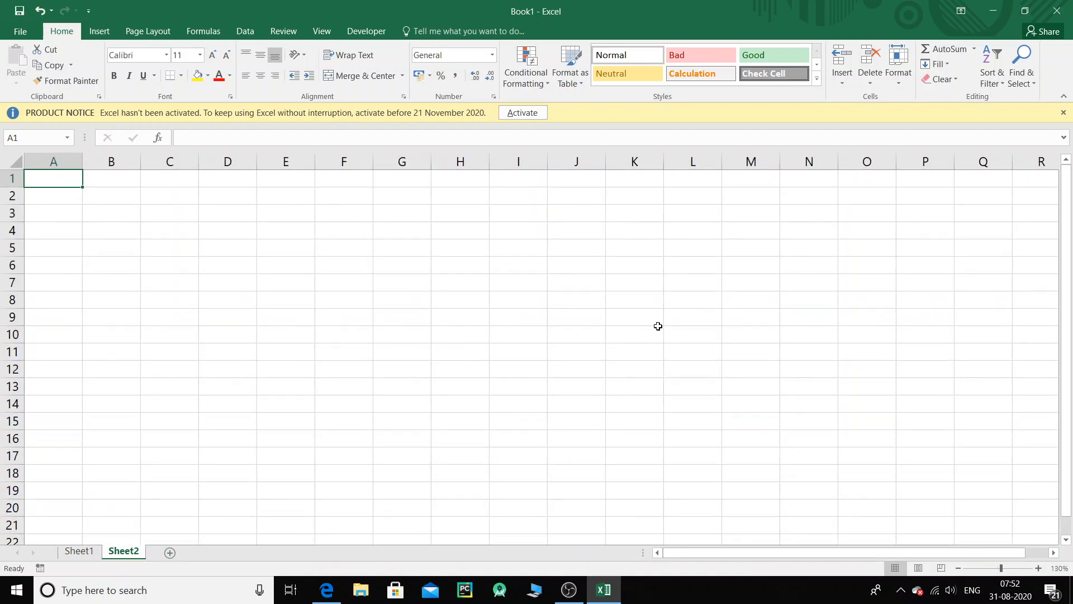
click(84, 552)
click(122, 552)
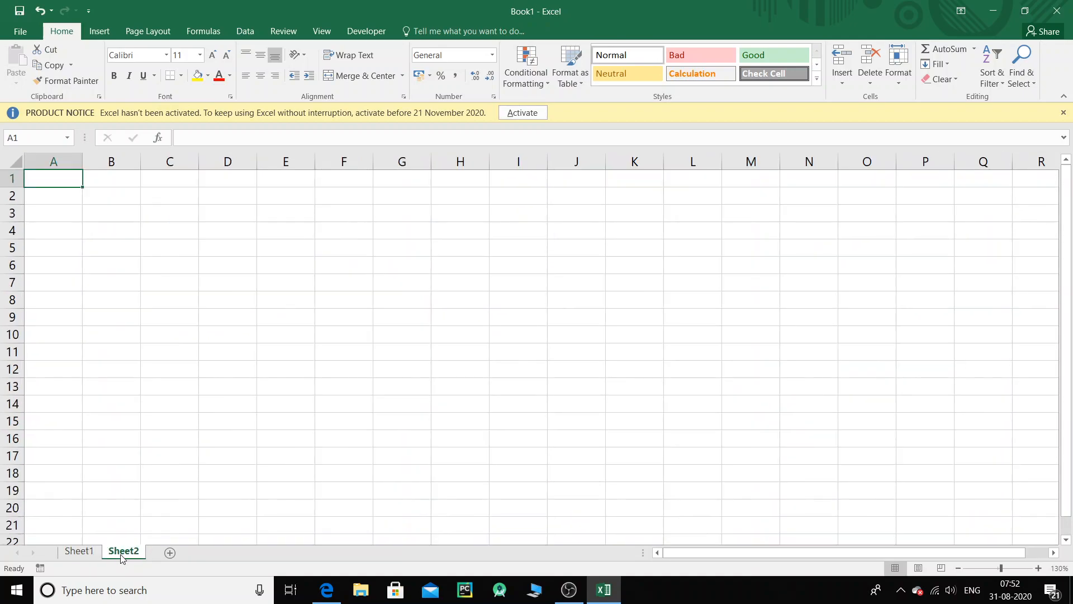
click(171, 553)
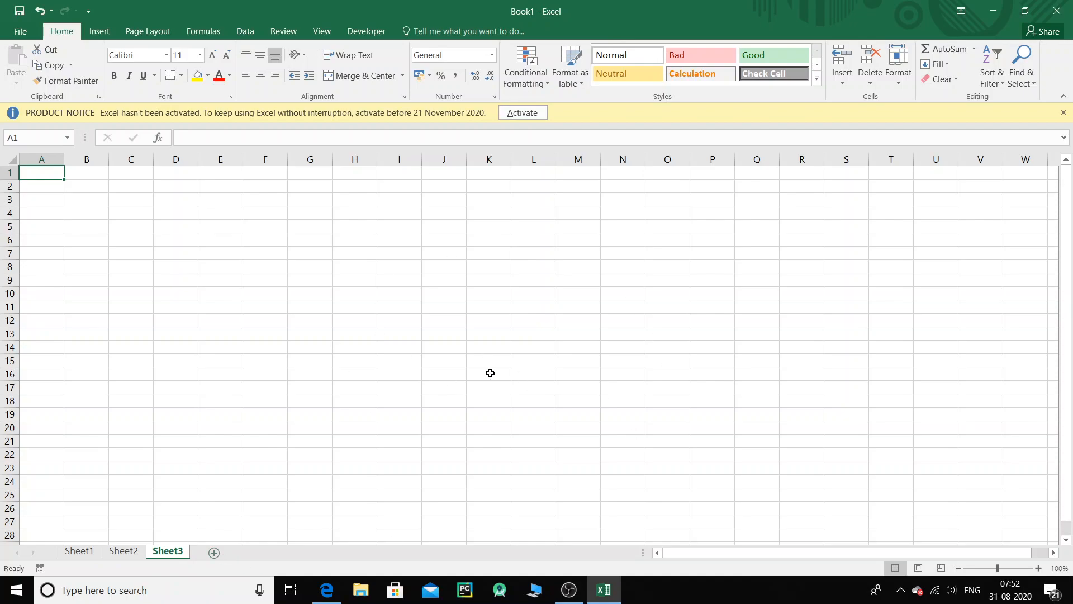
ctrl+scroll(490, 373, up, 2)
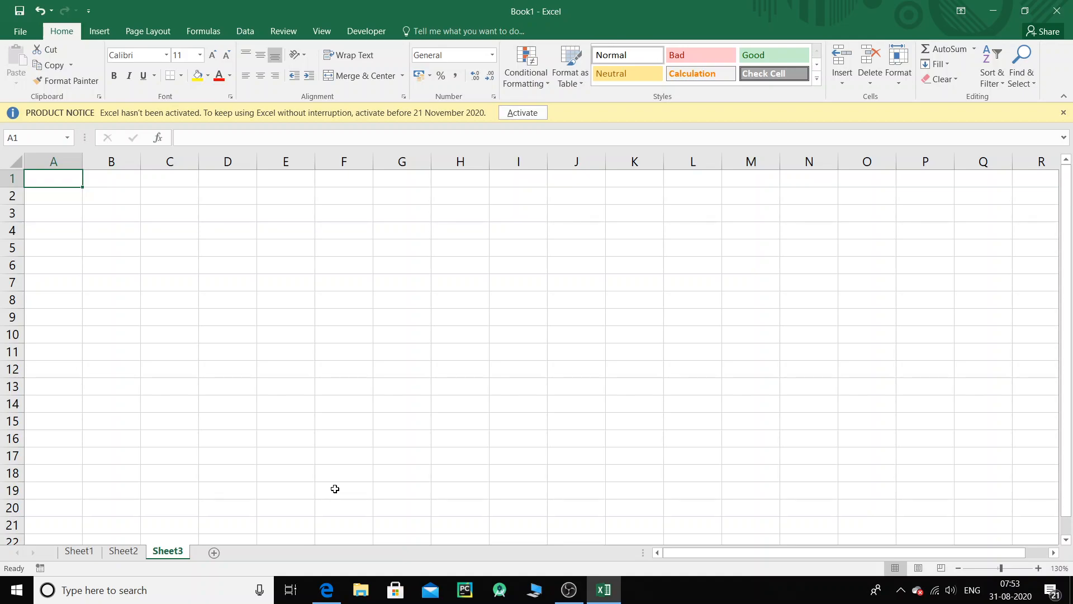
Switch to the textbook PDF in Edge and activate the highlighter for annotating the Session 10 page
click(327, 590)
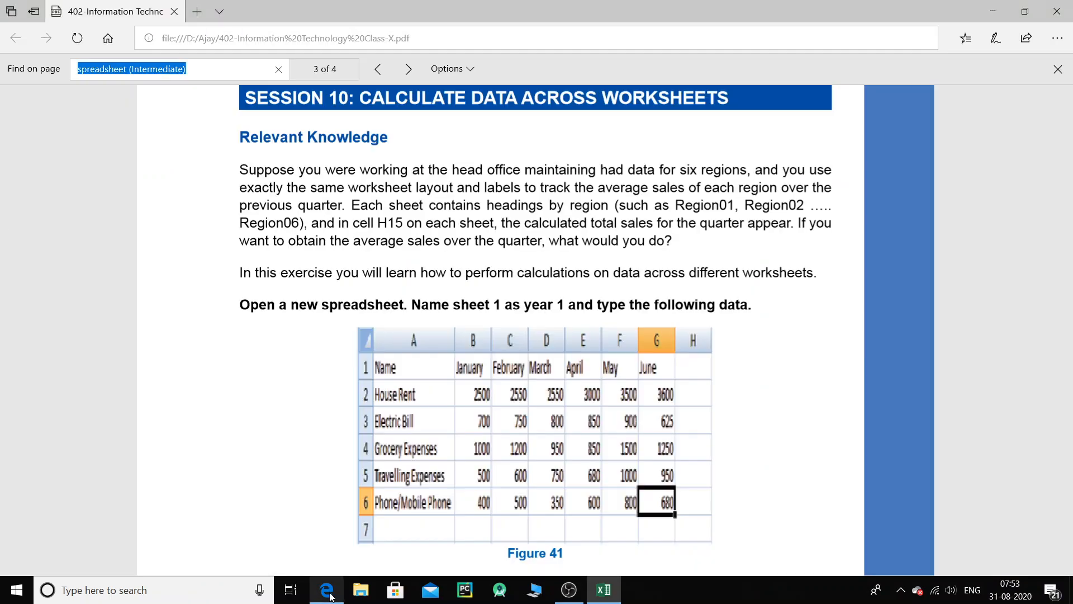
scroll(467, 415, up, 1)
scroll(467, 415, down, 2)
scroll(467, 415, up, 3)
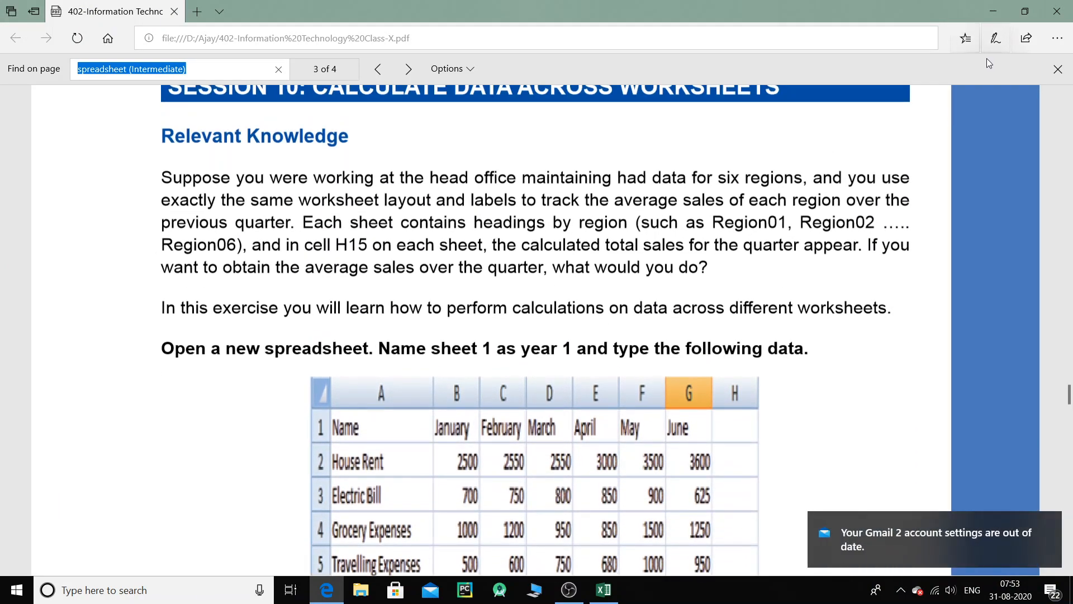
click(1050, 526)
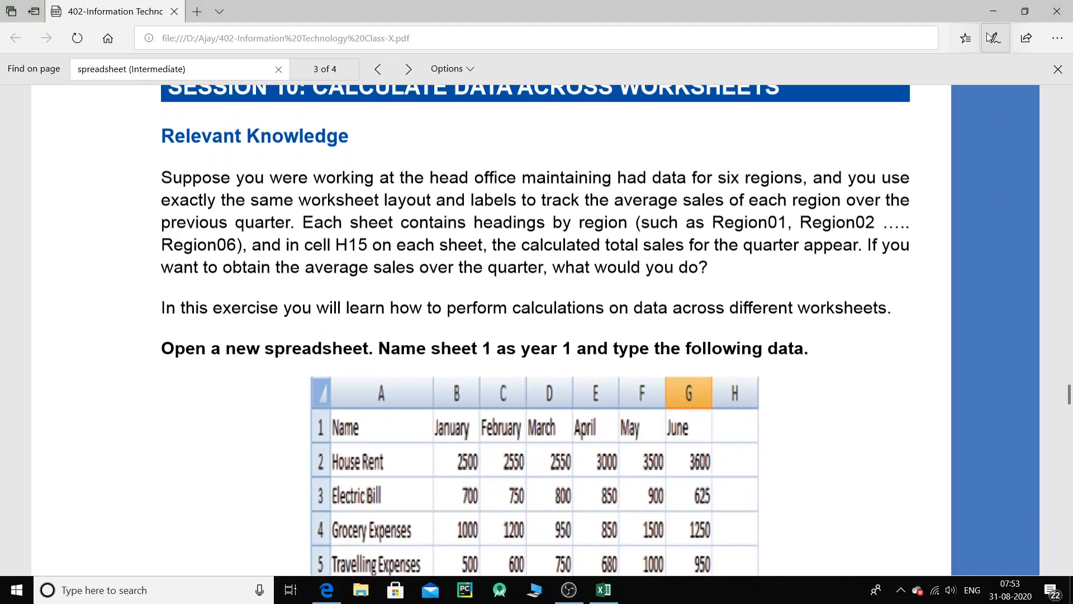
click(991, 40)
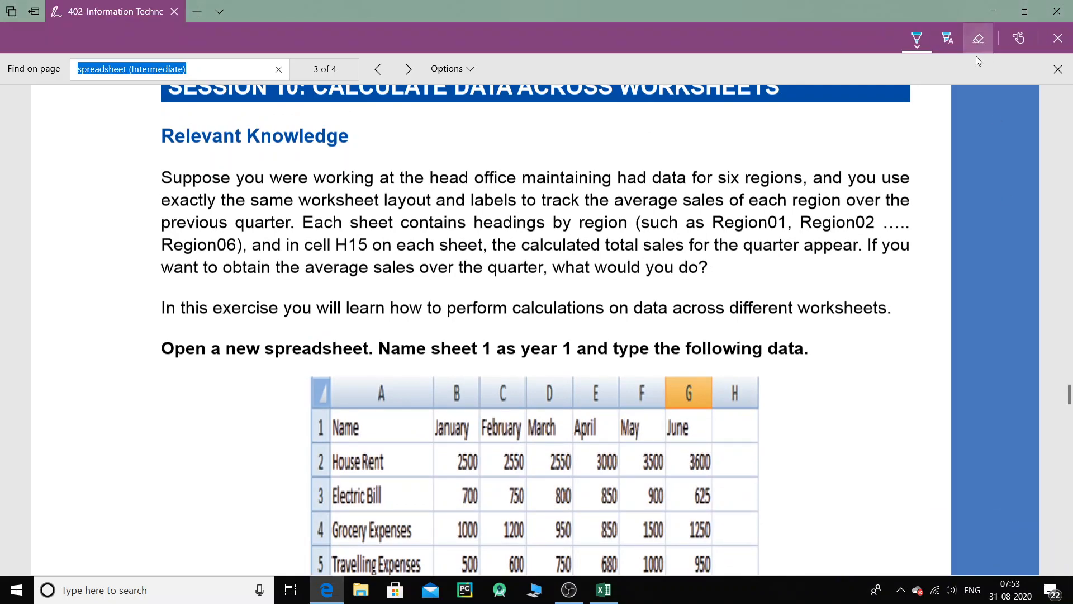
click(949, 42)
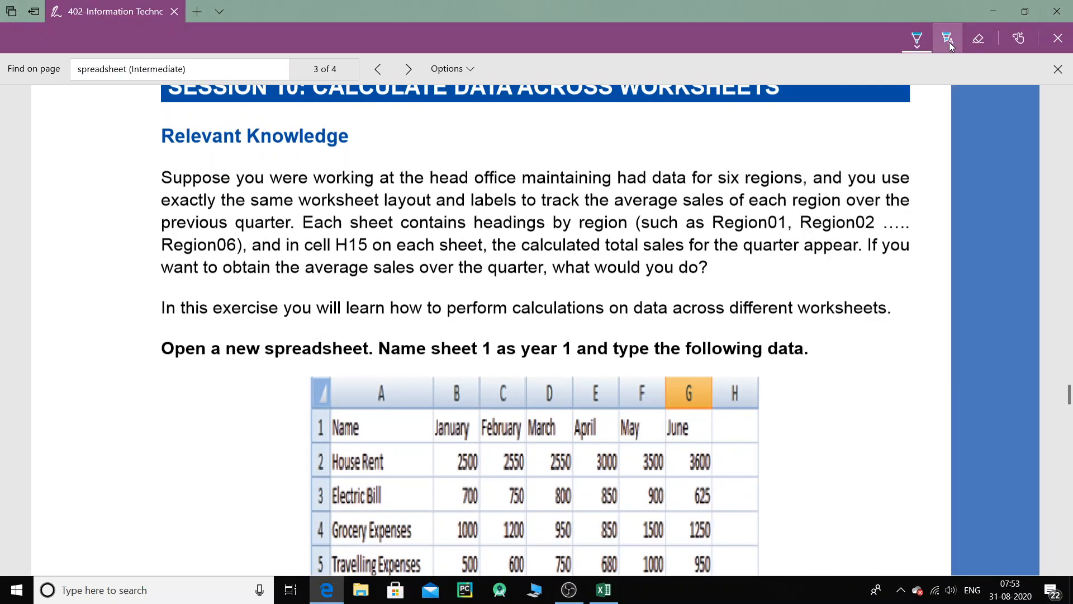
drag(154, 181, 232, 184)
click(977, 41)
click(190, 183)
Highlight "Suppose you" and "exactly the same worksheet" in the Relevant Knowledge paragraph
click(943, 40)
drag(156, 180, 263, 180)
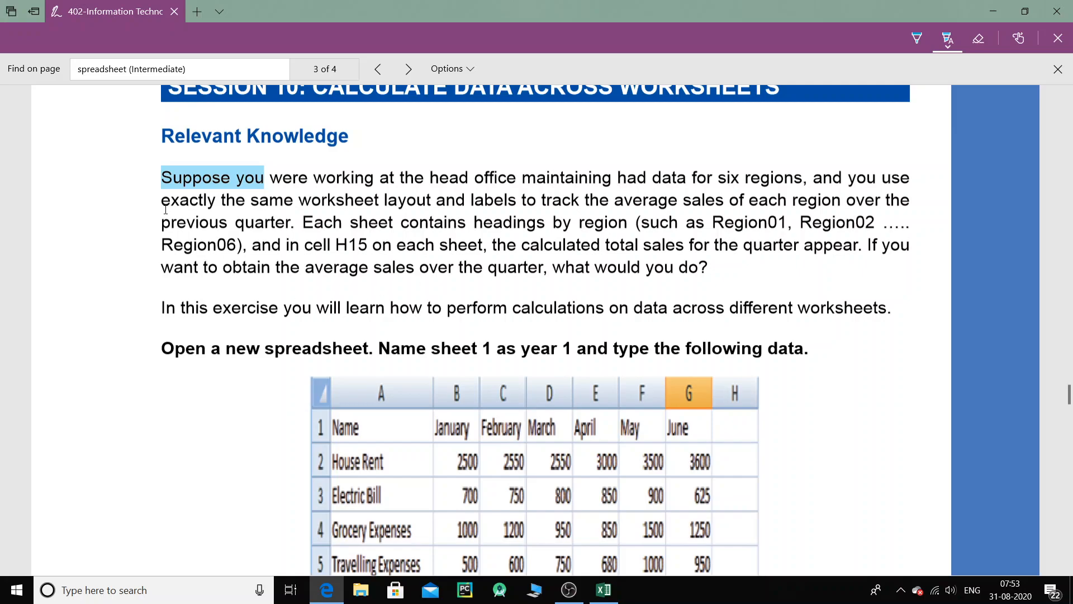
drag(162, 200, 384, 202)
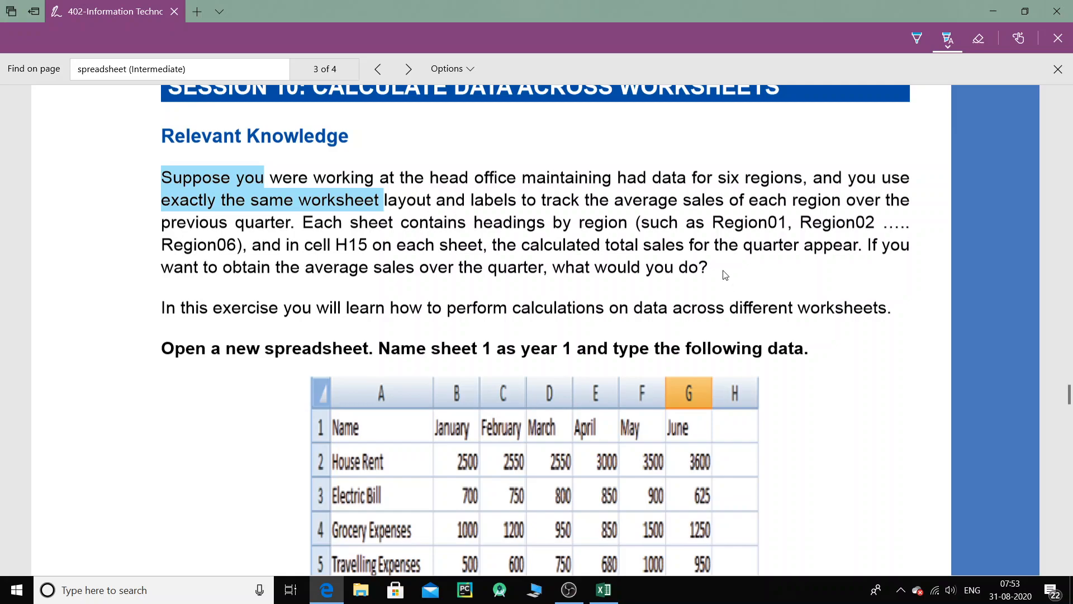
Examine the monthly expenses table in Figure 41 of the PDF and return to the Excel workbook
scroll(477, 256, down, 3)
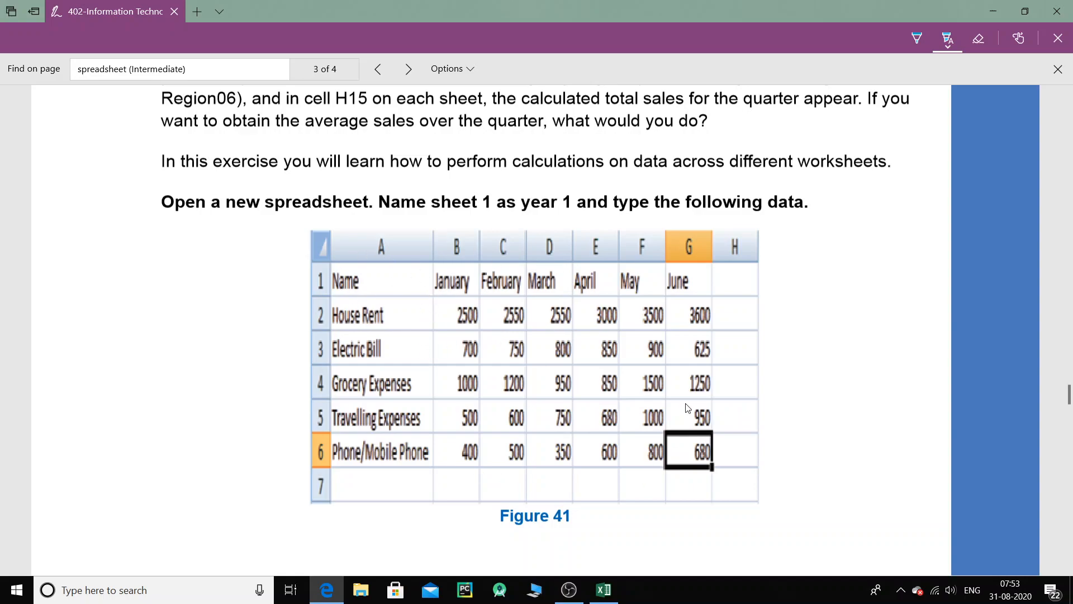
scroll(610, 358, up, 2)
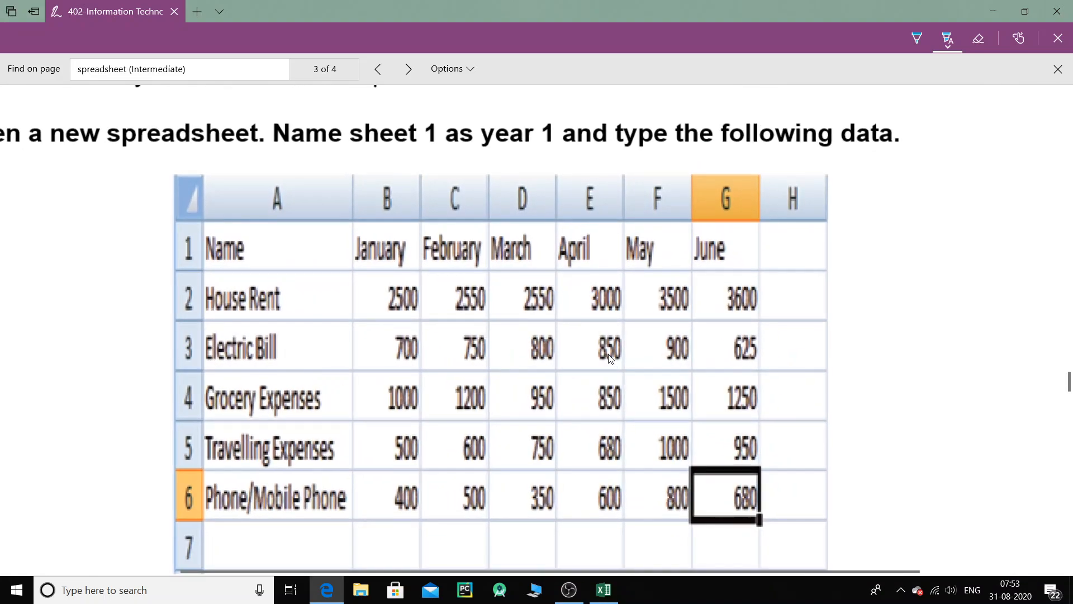
scroll(609, 358, down, 1)
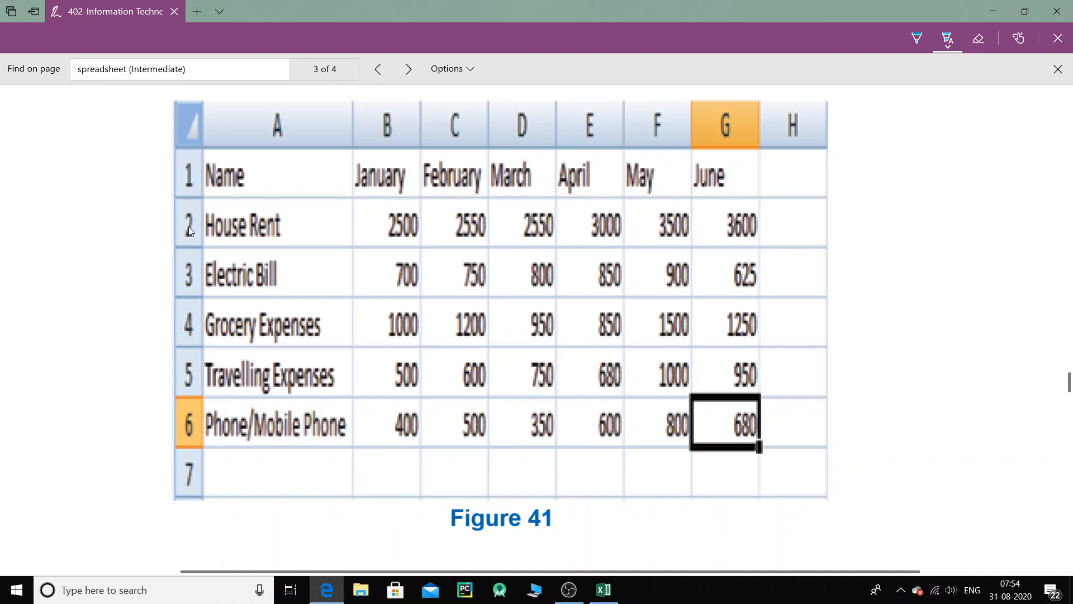
click(604, 590)
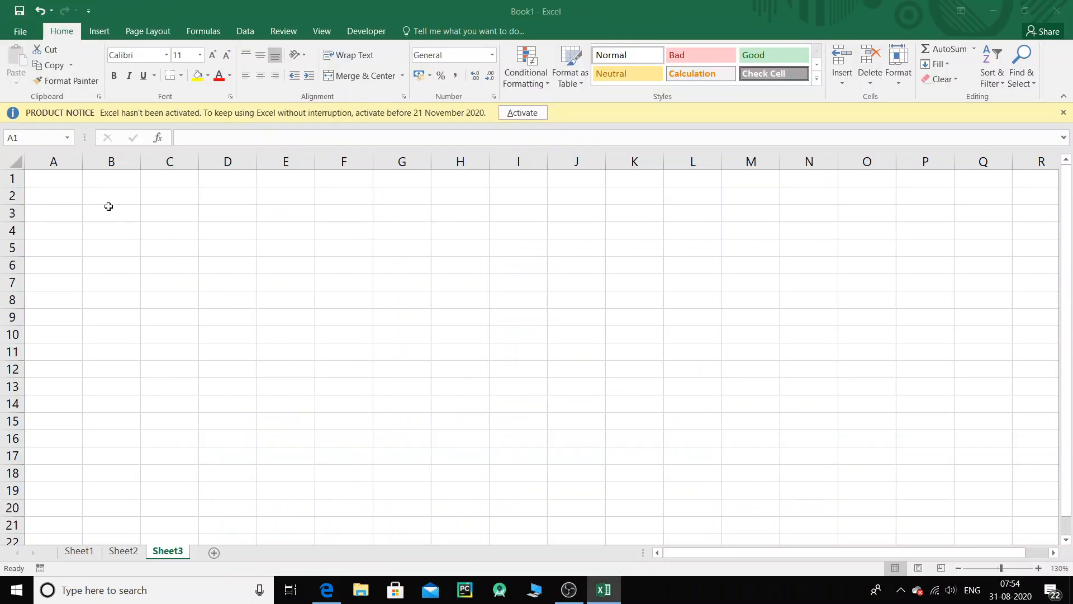
Enter the heading NAME in cell A1 of Sheet3
click(67, 186)
text(name)
key(BackSpace)
key(BackSpace)
key(BackSpace)
key(BackSpace)
key(Caps_Lock)
text(NAME)
key(Tab)
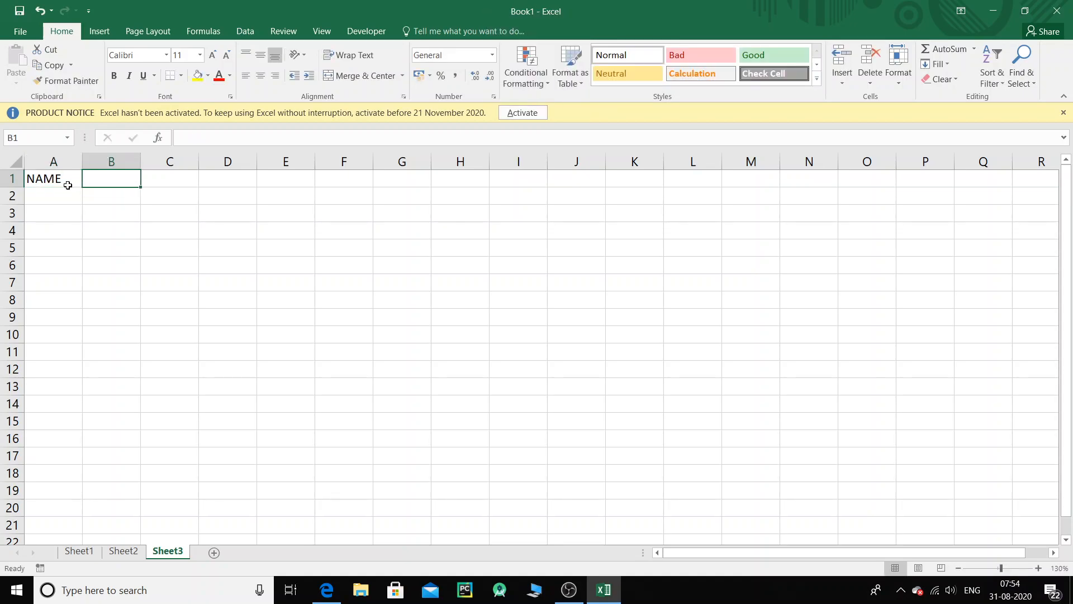
Enter the month headings JANUARY, FEBUARY and MARCH in cells B1 to D1
text(jAN)
key(BackSpace)
key(BackSpace)
key(BackSpace)
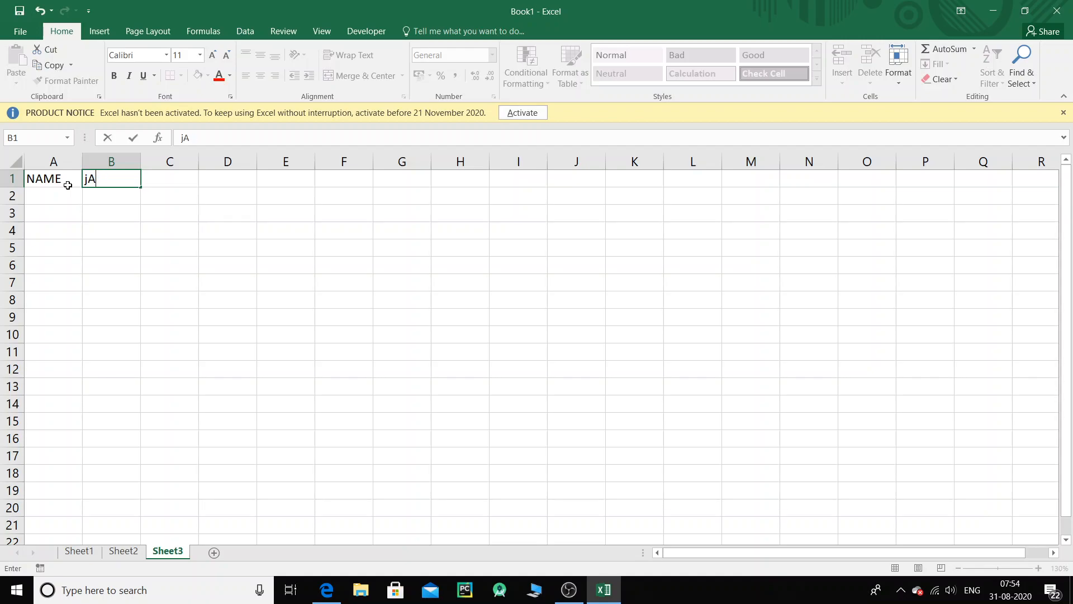
text(JANUARY)
key(Tab)
text(FEBUARY)
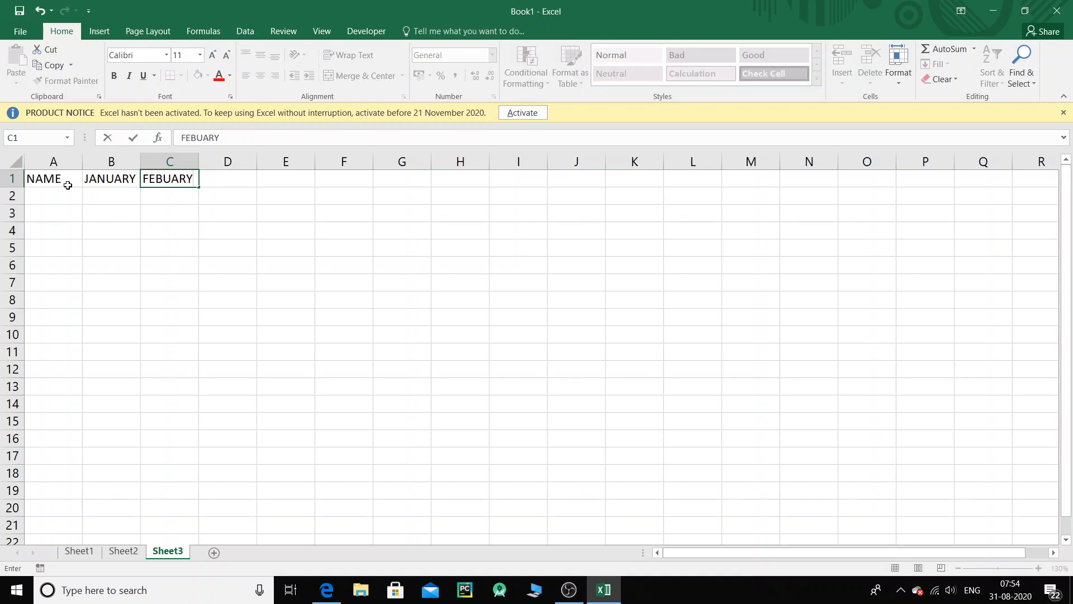
key(Tab)
text(MARCH)
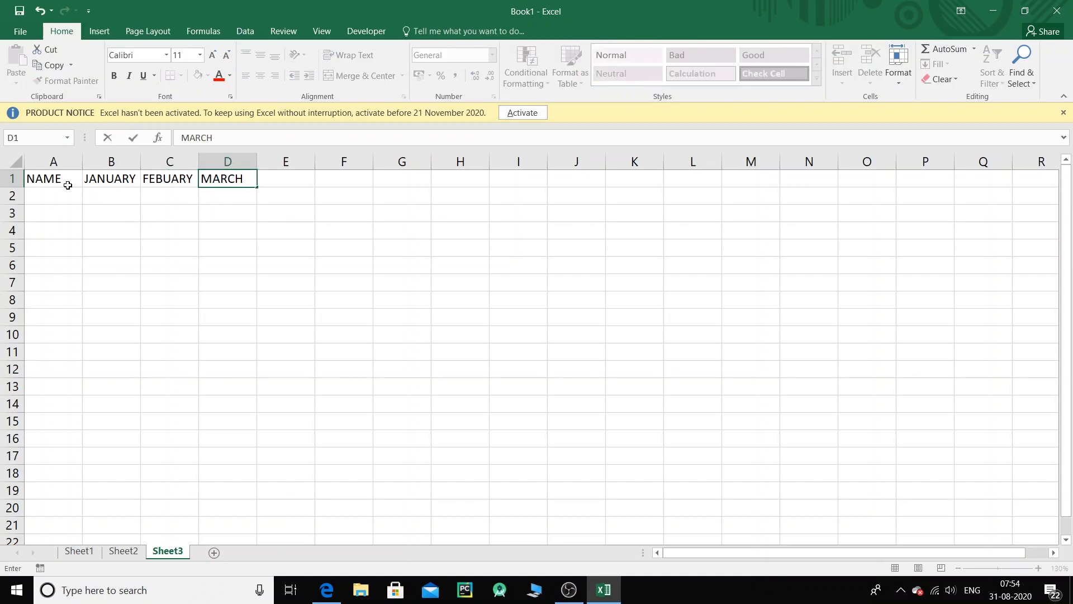
Enter the month headings APRIL, MAY and JUNE in cells E1 to G1, checking them against the PDF table
key(Tab)
text(APRIL)
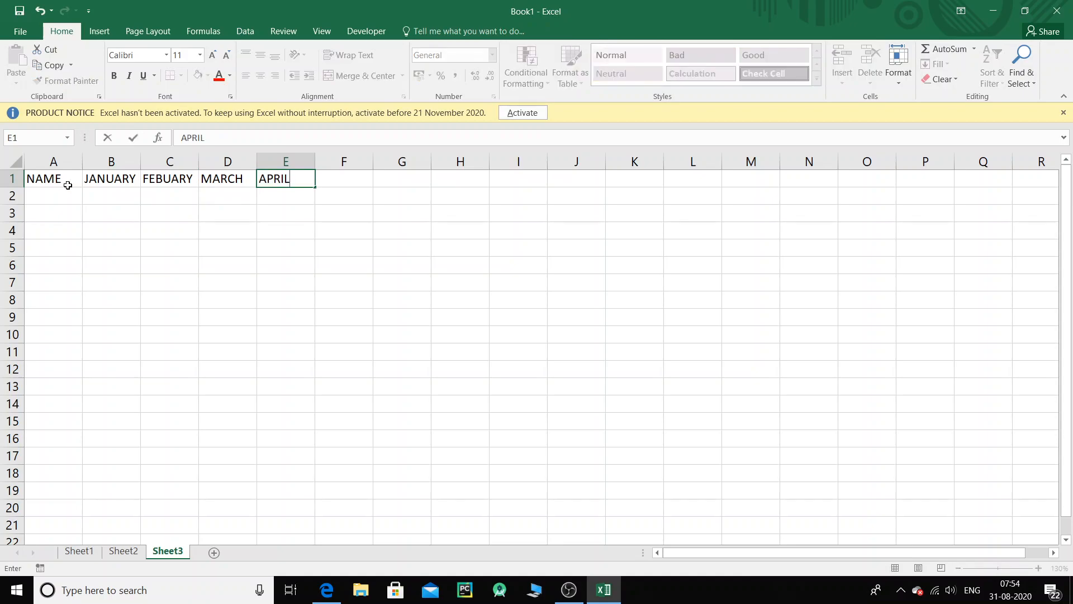
key(Tab)
text(MAY)
key(alt+Tab)
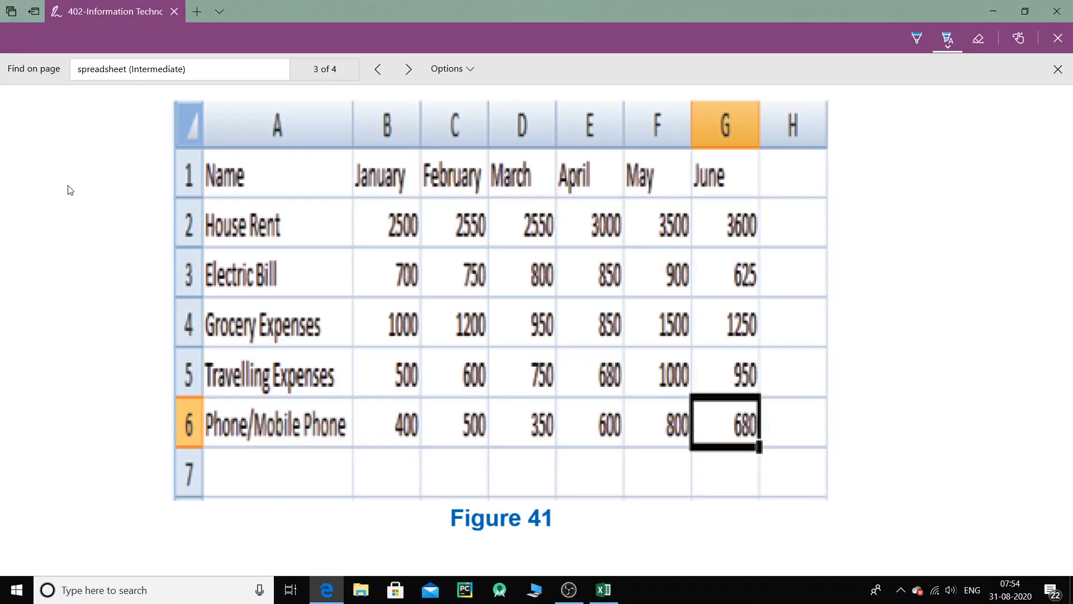
key(alt+Tab)
key(Tab)
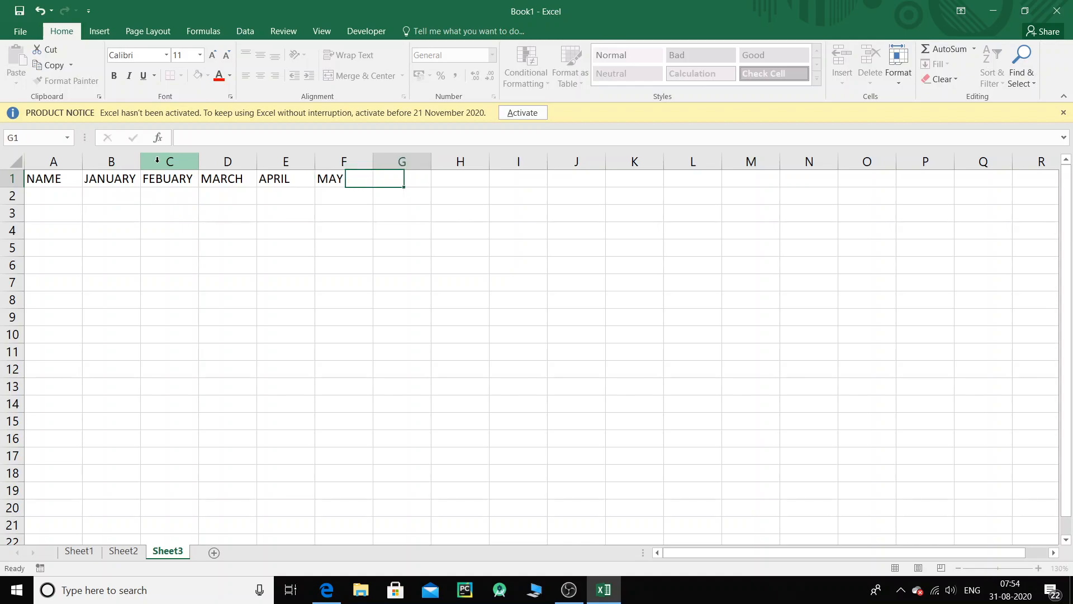
text(JUNE)
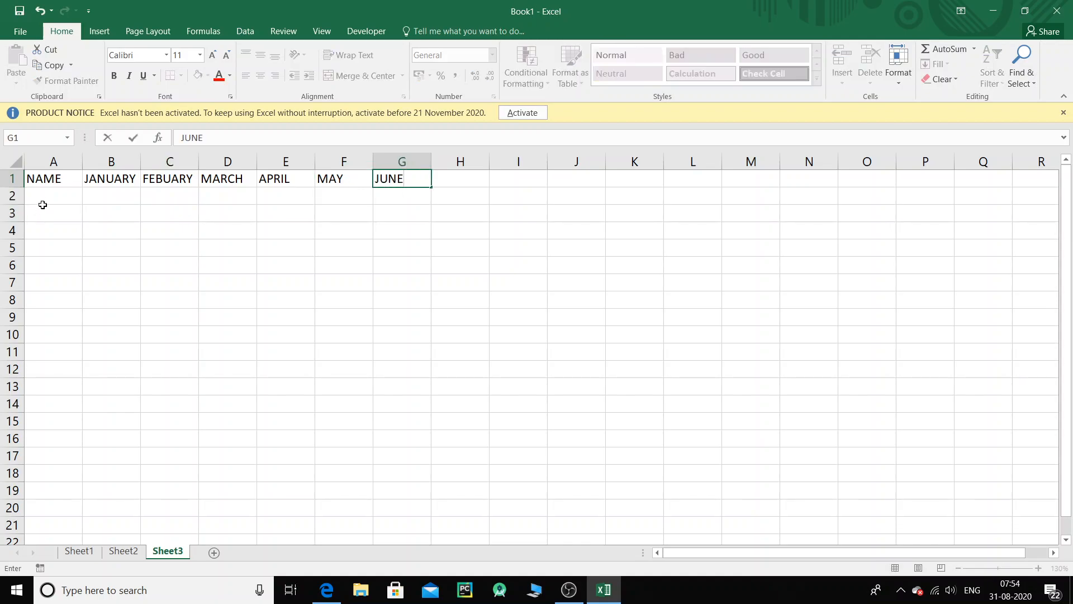
Widen column A to fit long labels and enter HOUSE RENT in cell A2, following the PDF table
click(44, 201)
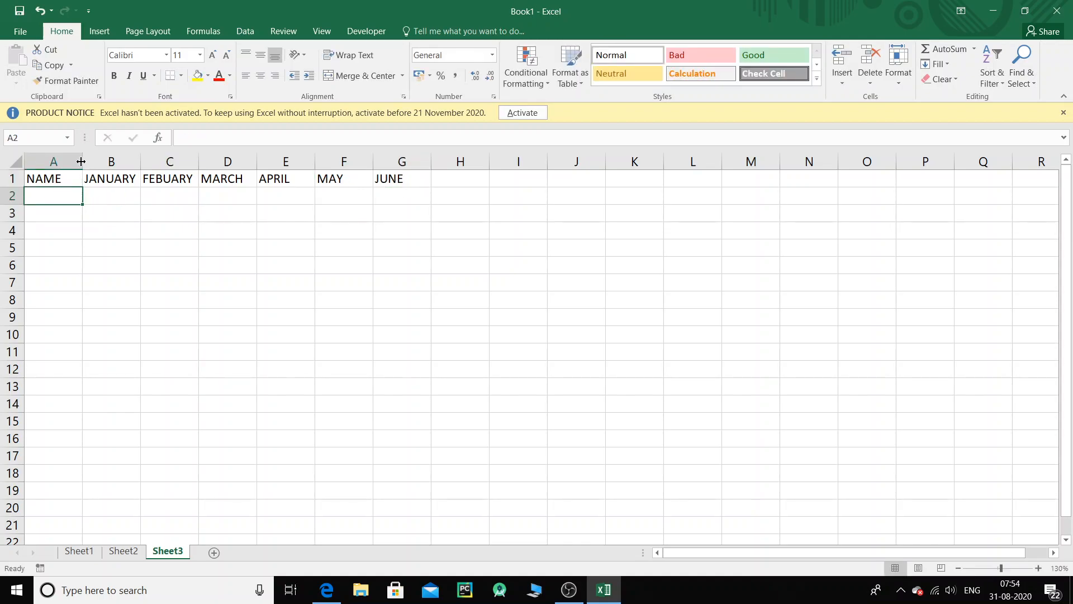
drag(82, 163, 175, 162)
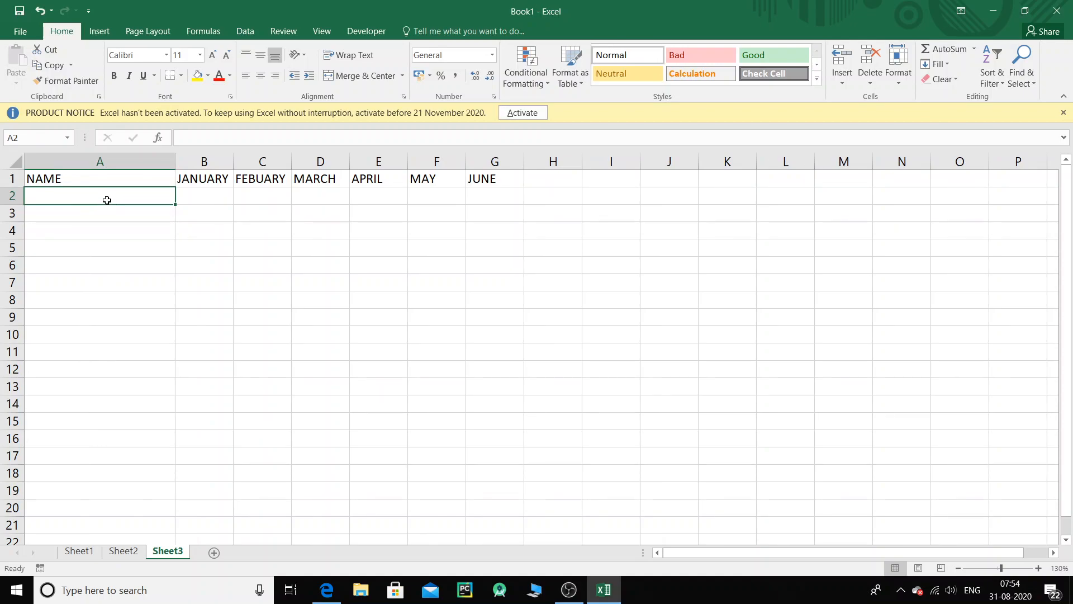
key(alt+Tab)
key(alt+Tab)
key(alt+Tab)
key(alt+Tab)
text(HOU)
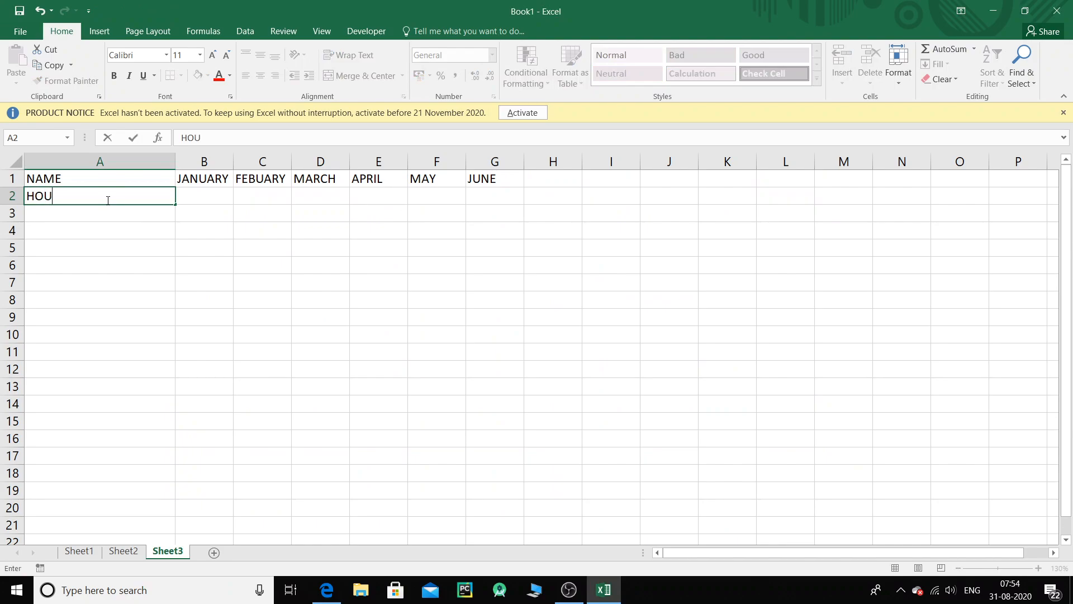
text(SE RENT)
Check the PDF table for the second expense and enter ELECTRICITY BILL in cell A3
click(107, 213)
key(alt+Tab)
key(alt+Tab)
key(alt+Tab)
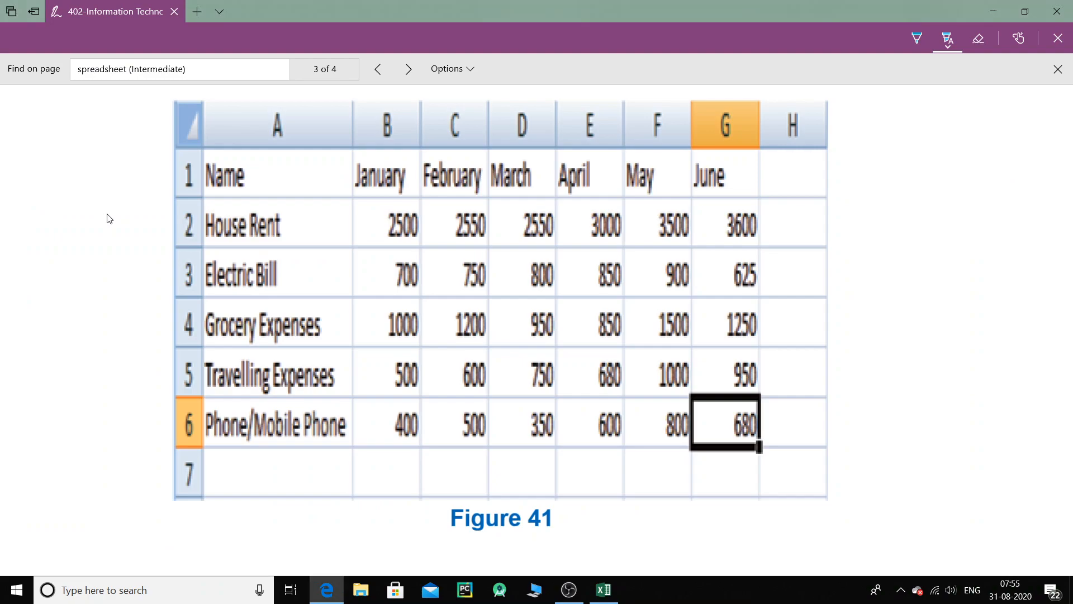
key(alt+Tab)
text(ELE)
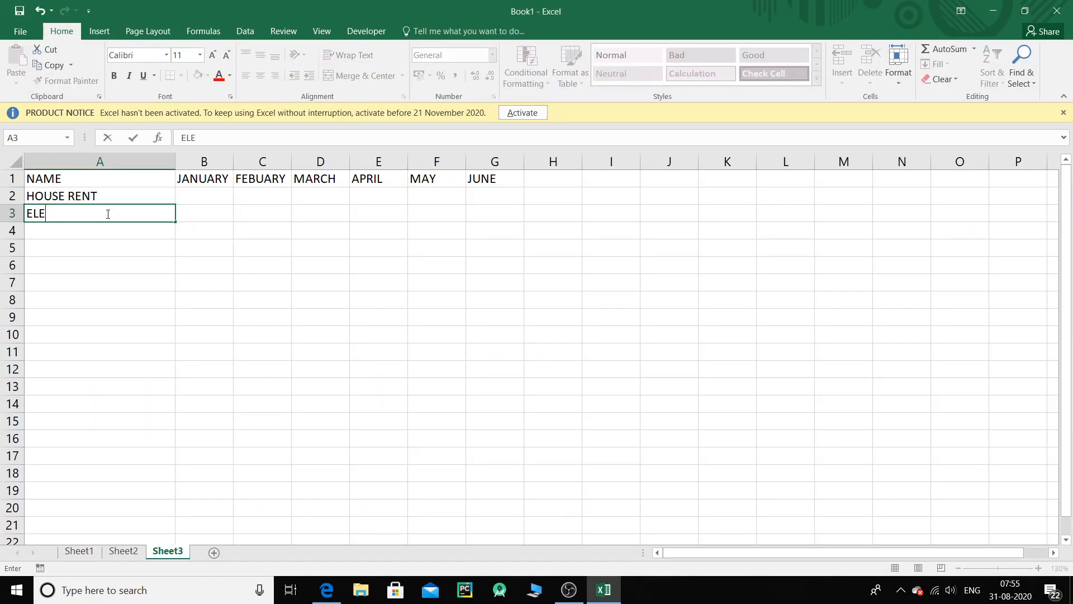
text(CTRICITY BIL)
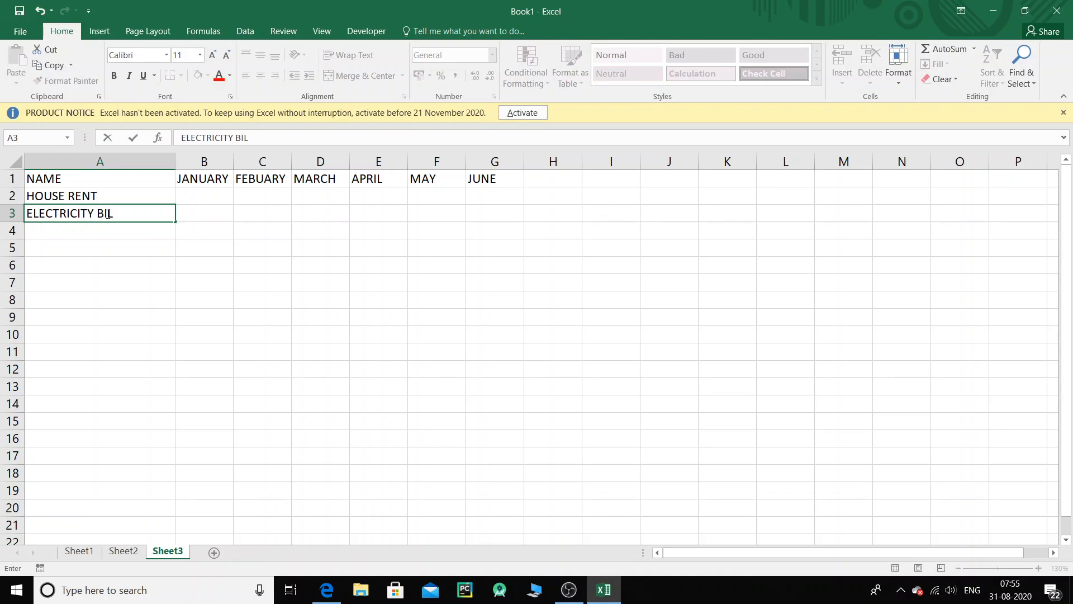
text(L)
Check the PDF table for the third expense and enter GROCERY in cell A4
key(alt+Tab)
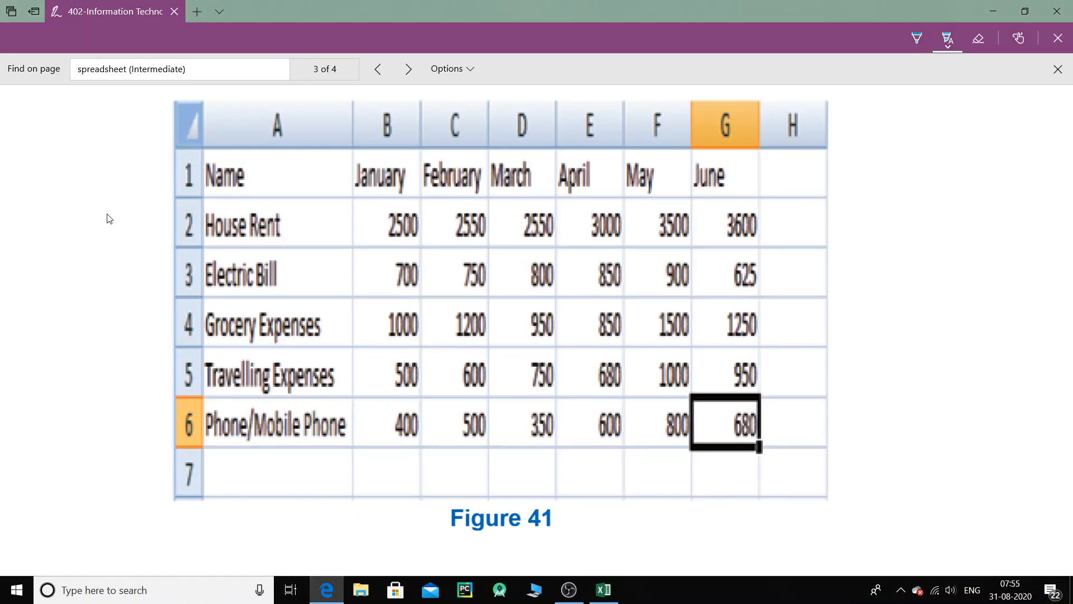
key(alt+Tab)
key(Return)
text(ROCERY)
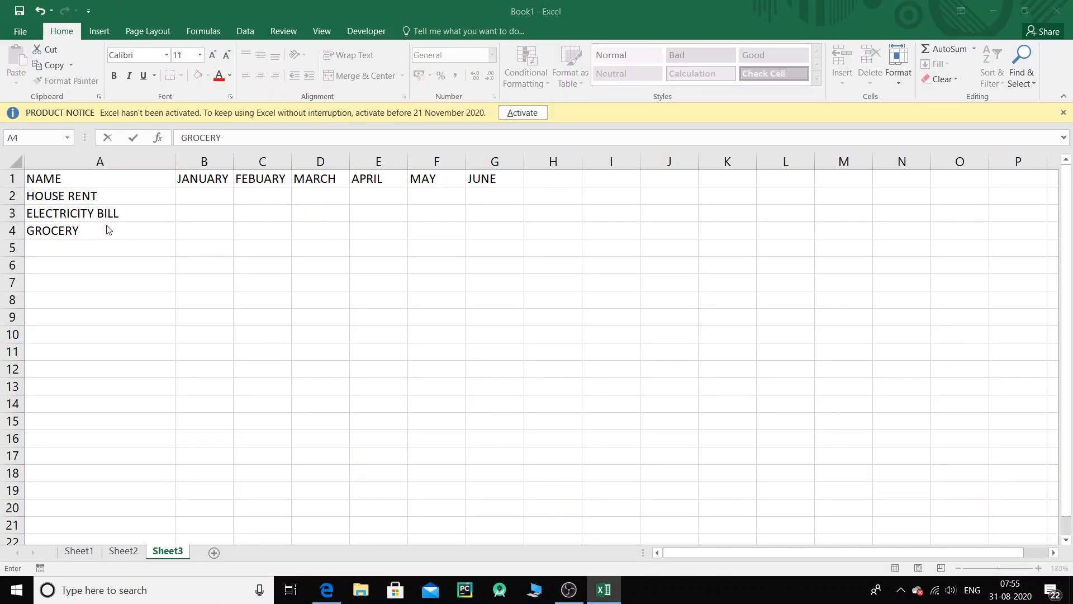
Enter TRAVELLING EXPENSES in cell A5, consulting the PDF table for the expense labels
key(alt+Tab)
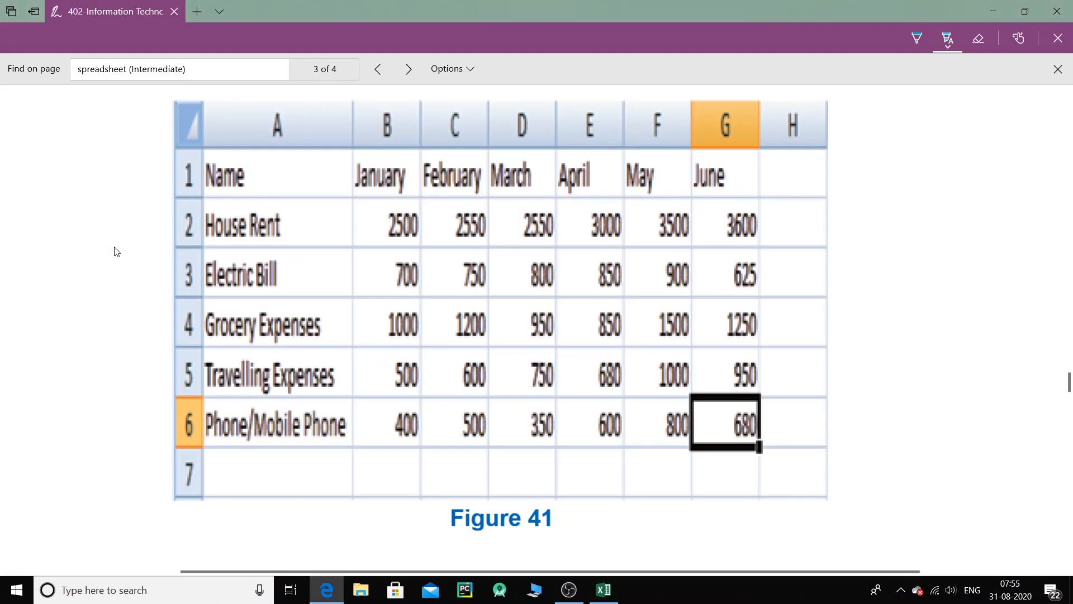
key(alt+Tab)
click(97, 246)
text(TRAVELLING)
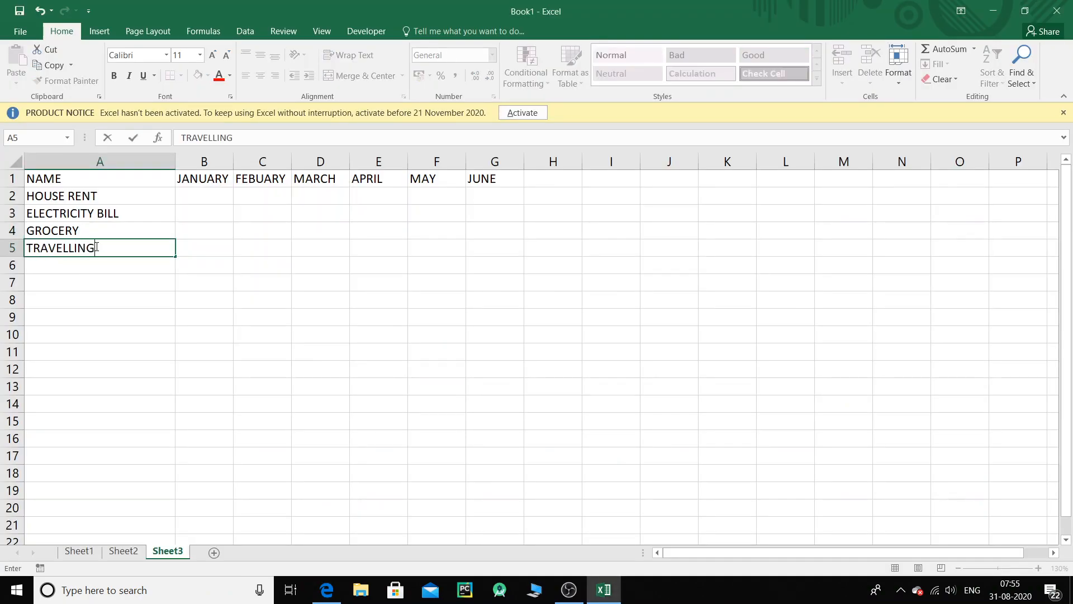
text( EXPENSES)
key(alt+Tab)
key(alt+Tab)
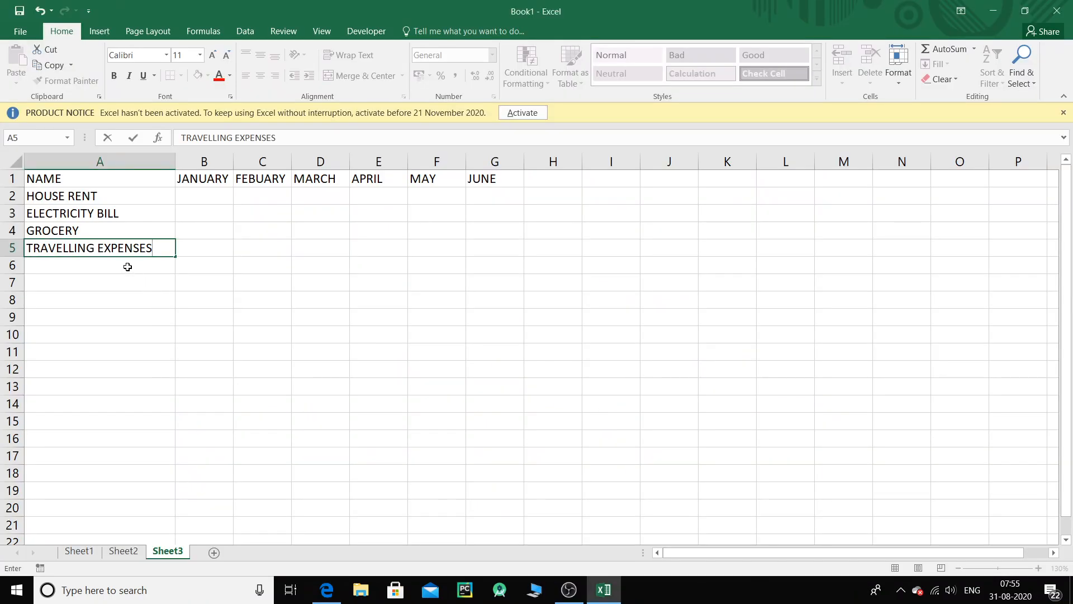
Enter MOBILE RECHARGE in cell A6 as the last expense label
key(Return)
text(MOBILE RECHARGE)
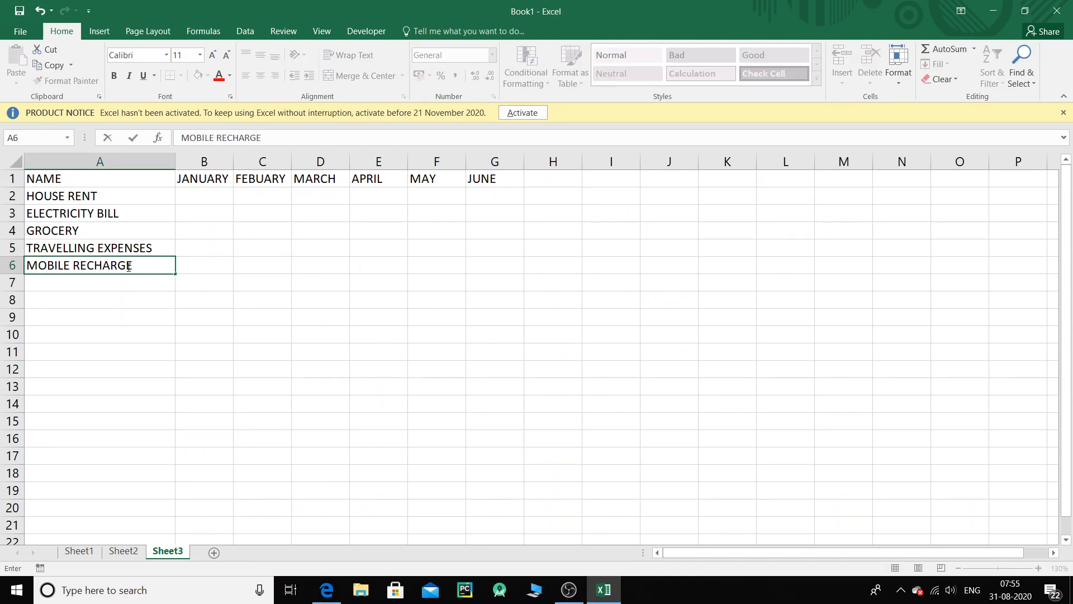
click(213, 195)
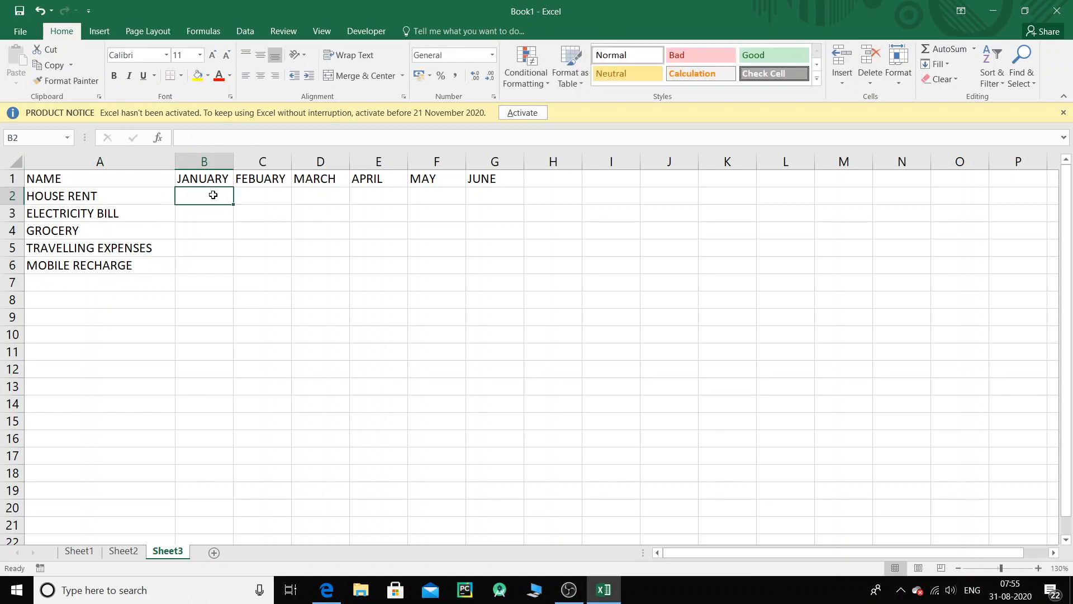
Check the PDF table, enter a January house rent of 2500 in B2, and fill it across through June
key(alt+Tab)
key(alt+Tab)
text(2500)
key(Tab)
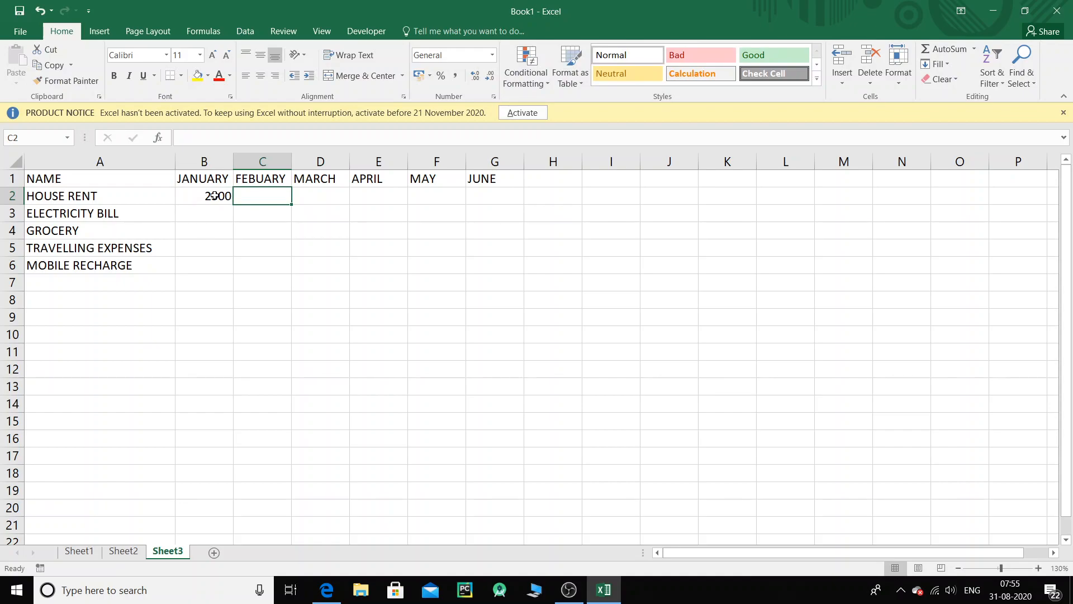
click(214, 196)
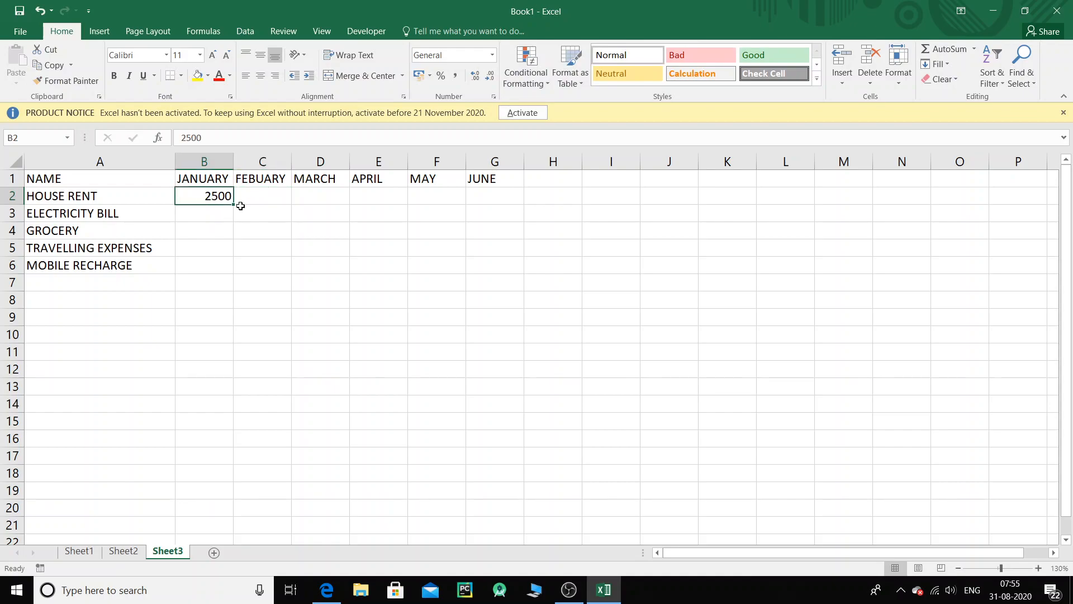
drag(233, 205, 498, 208)
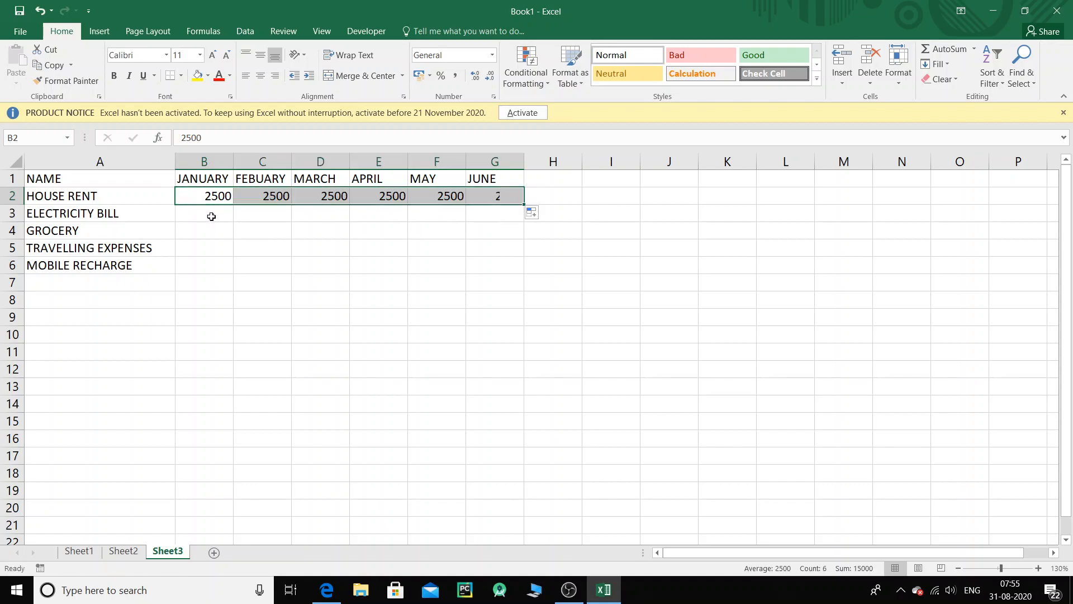
Consult the PDF table and enter electricity bill amounts of 700, 1000 and 500 for January to March in B3:D3
click(211, 214)
key(alt+Tab)
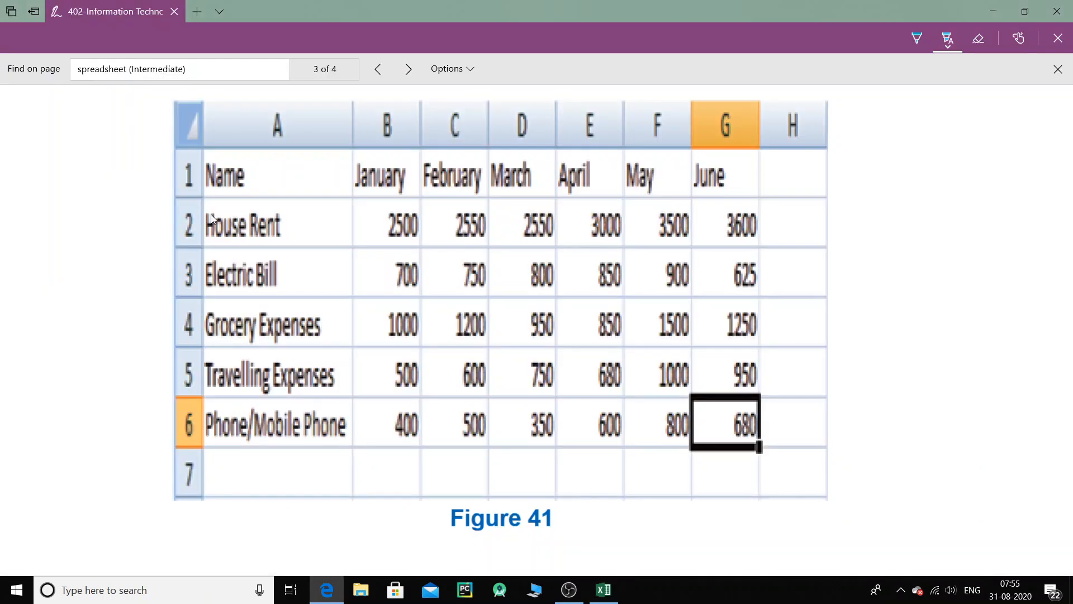
key(alt+Tab)
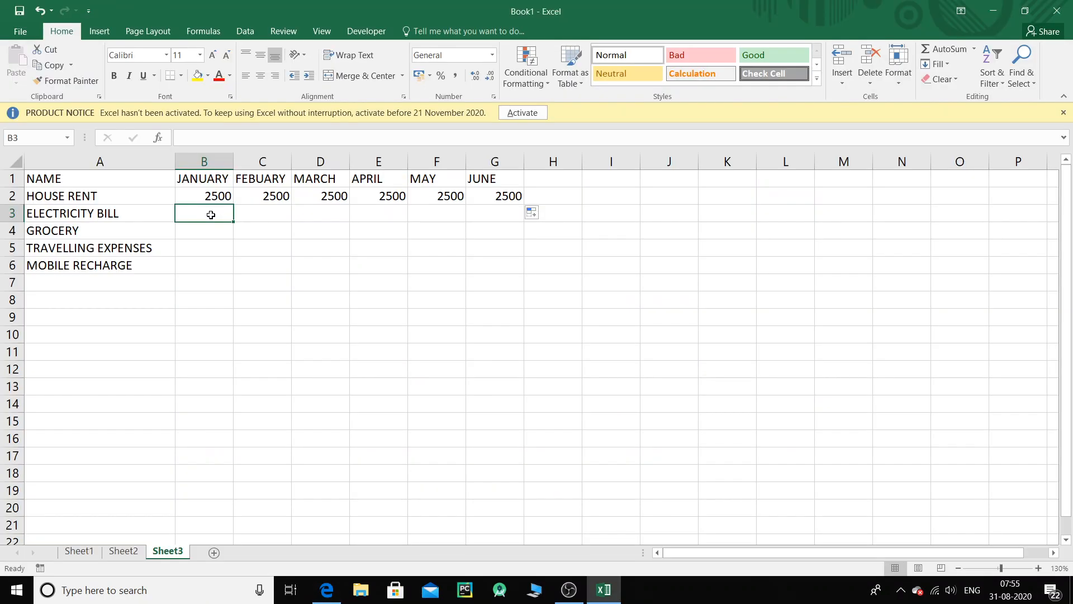
text(700)
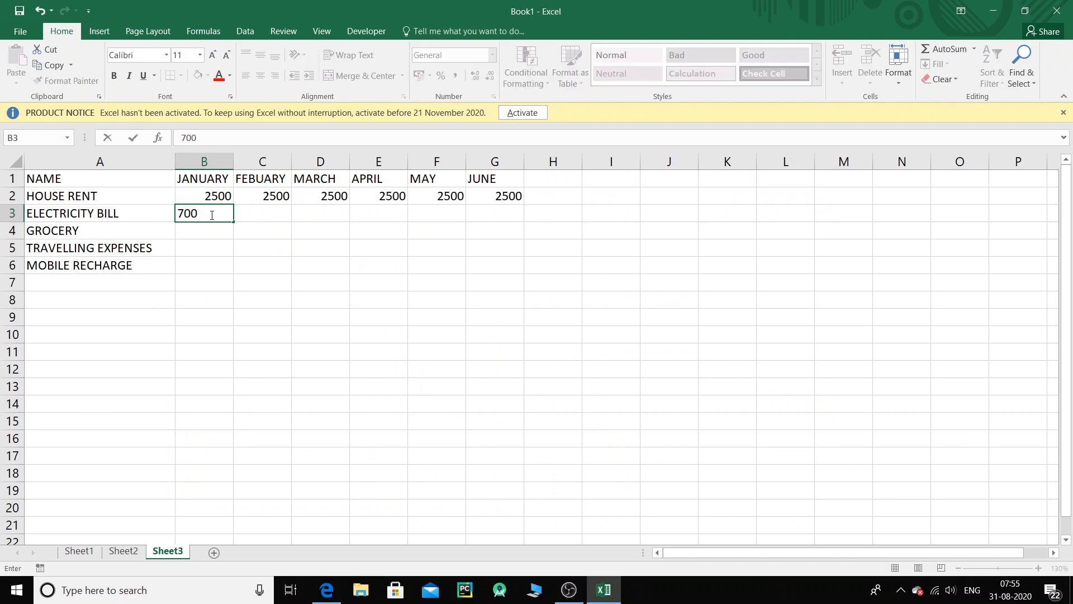
key(Tab)
key(Tab)
key(Left)
text(1000)
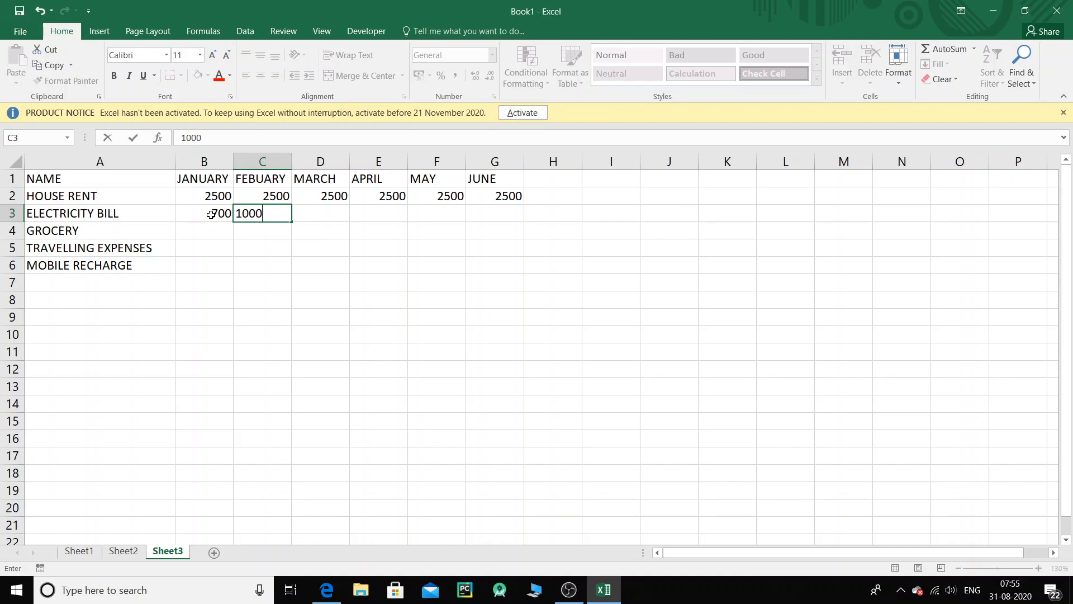
key(Tab)
text(500)
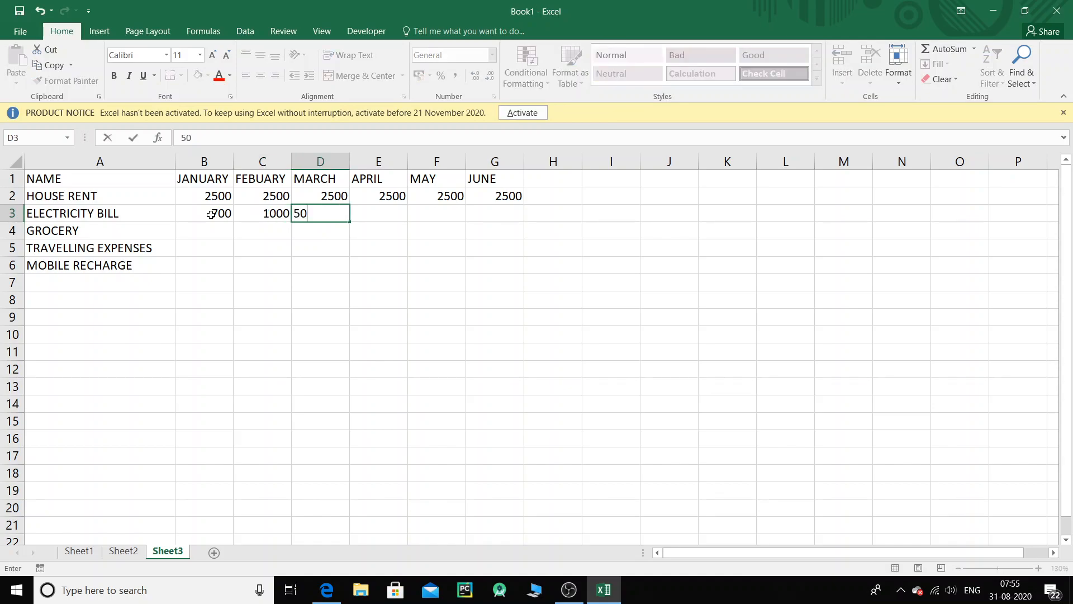
key(Tab)
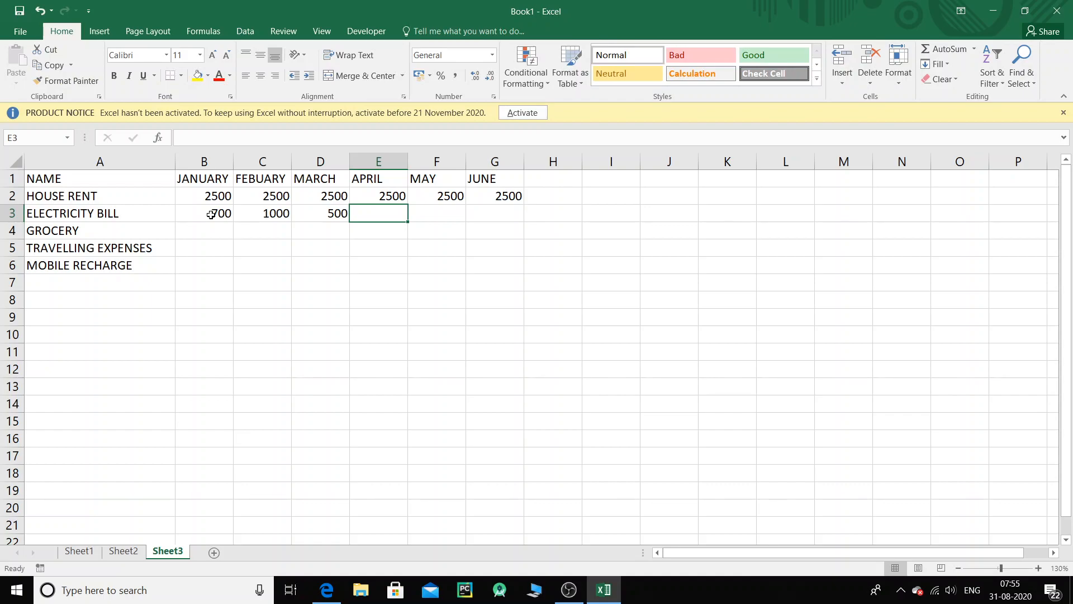
Enter electricity bill amounts of 400, 900 and 1000 for April to June in E3:G3
text(400)
key(Tab)
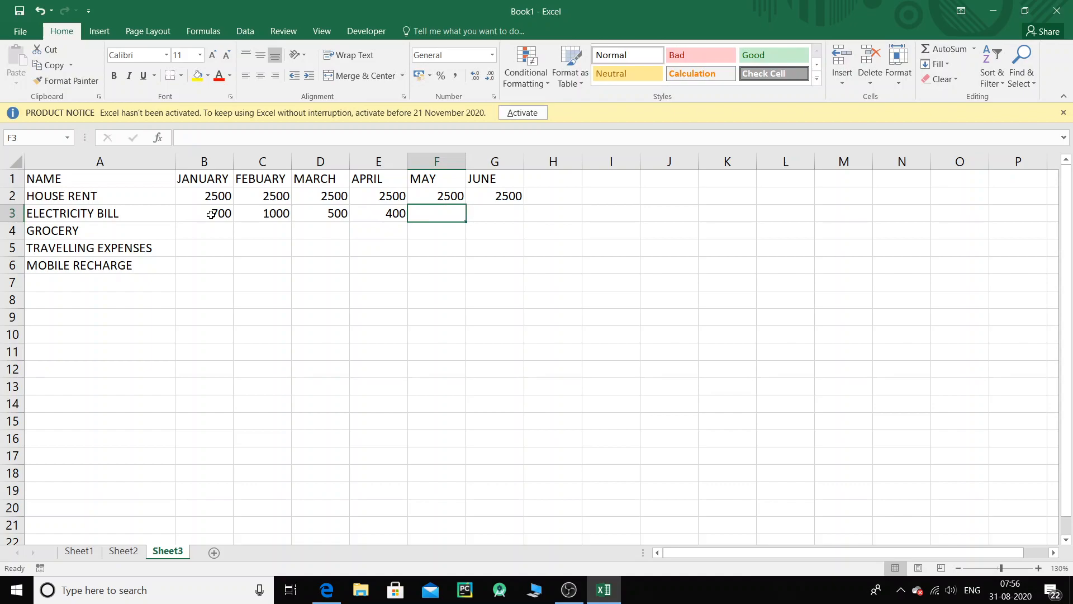
text(900)
key(Tab)
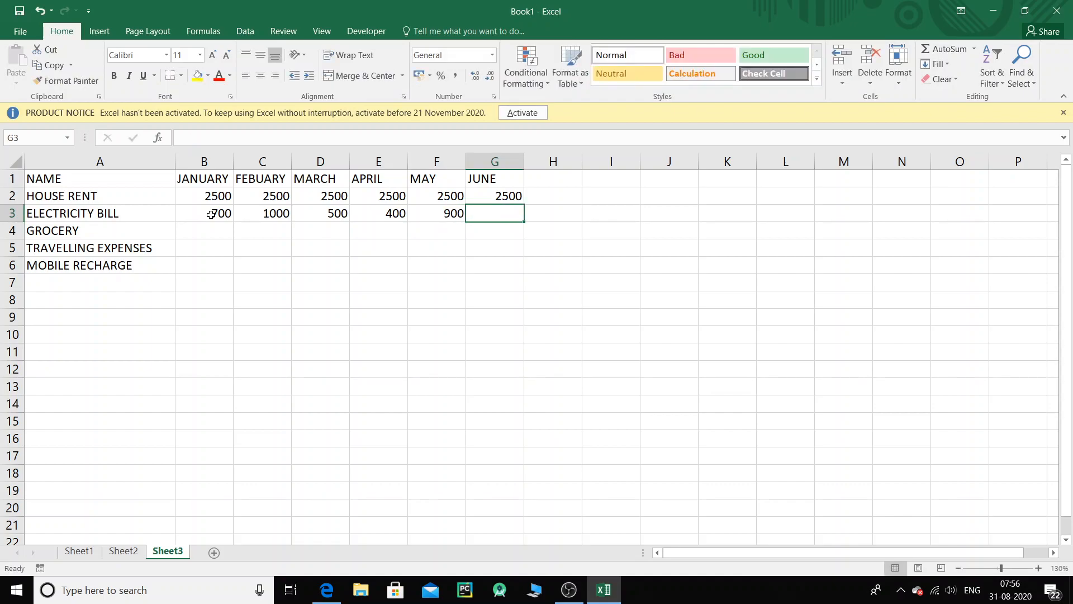
text(1000)
key(Return)
key(Left)
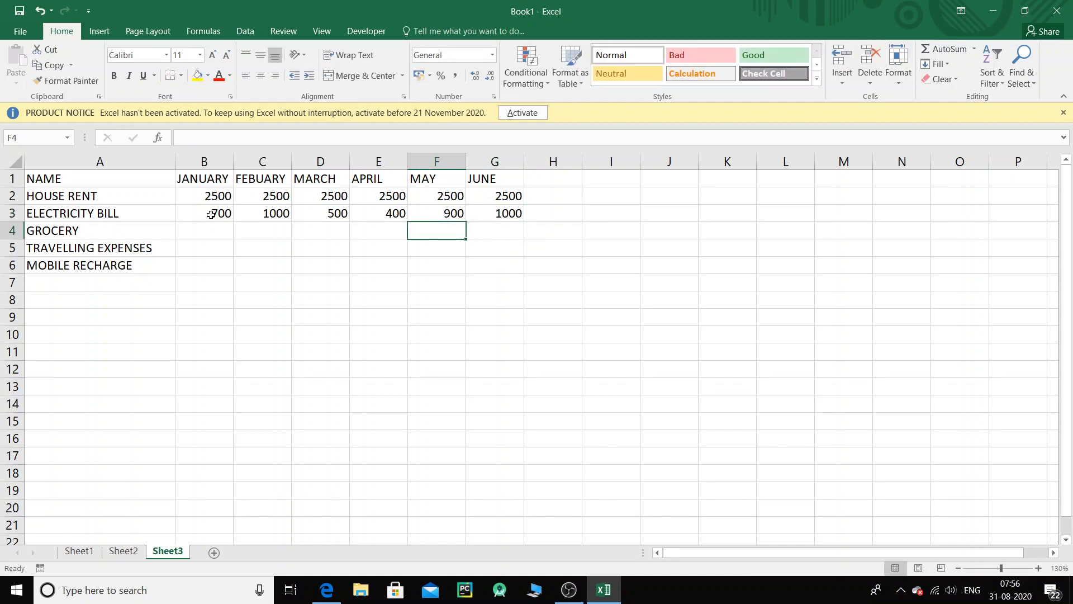
Consult the PDF table and enter grocery amounts of 1000 for January and 1500 for February in B4:C4
click(222, 232)
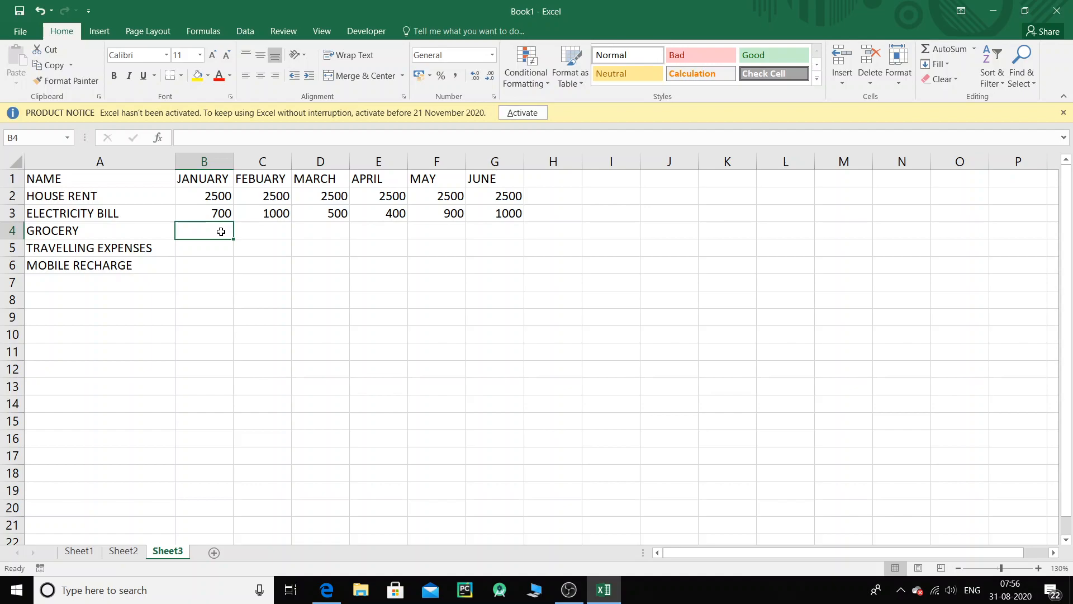
key(alt+Tab)
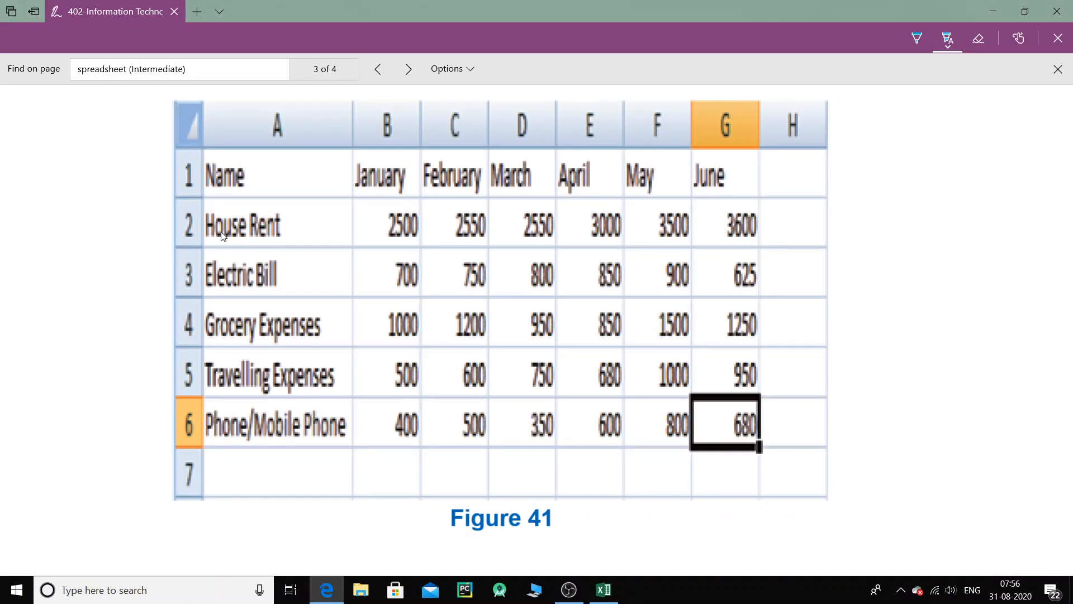
key(alt+Tab)
text(1000)
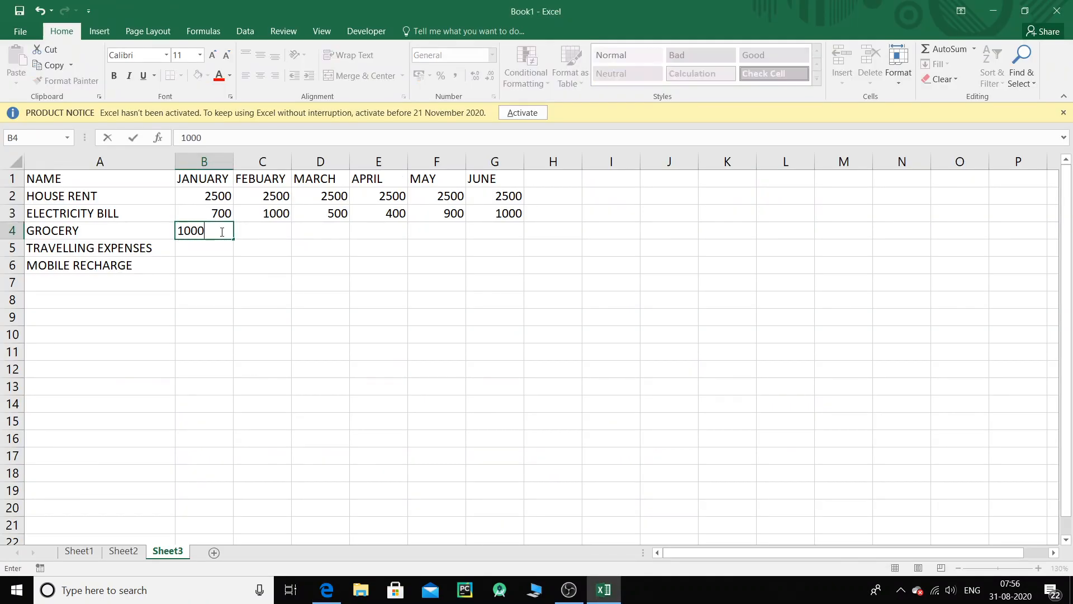
key(Tab)
text(2)
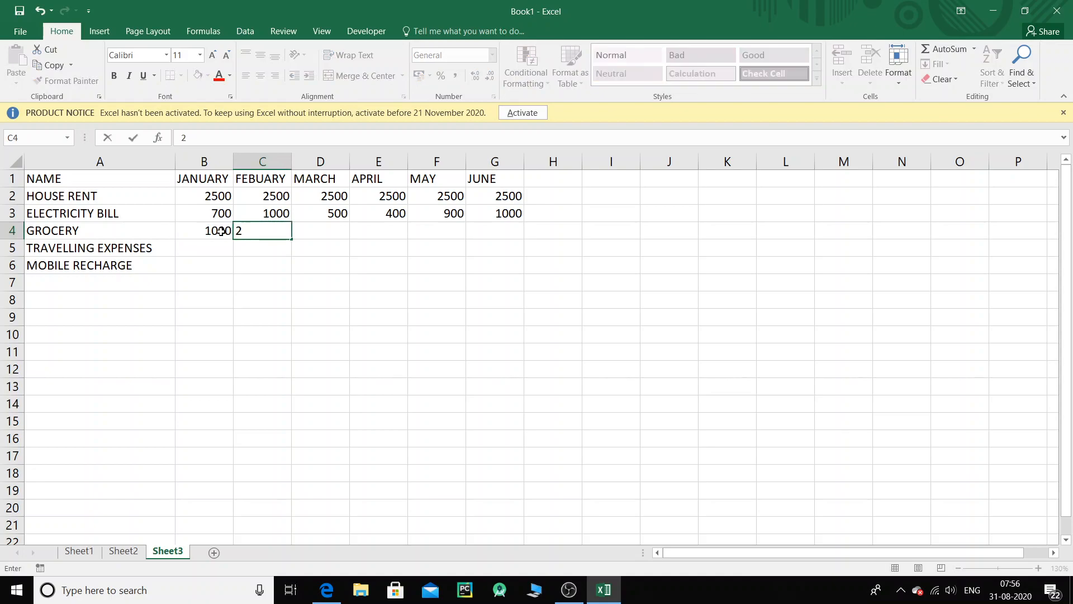
key(BackSpace)
text(1500)
key(Tab)
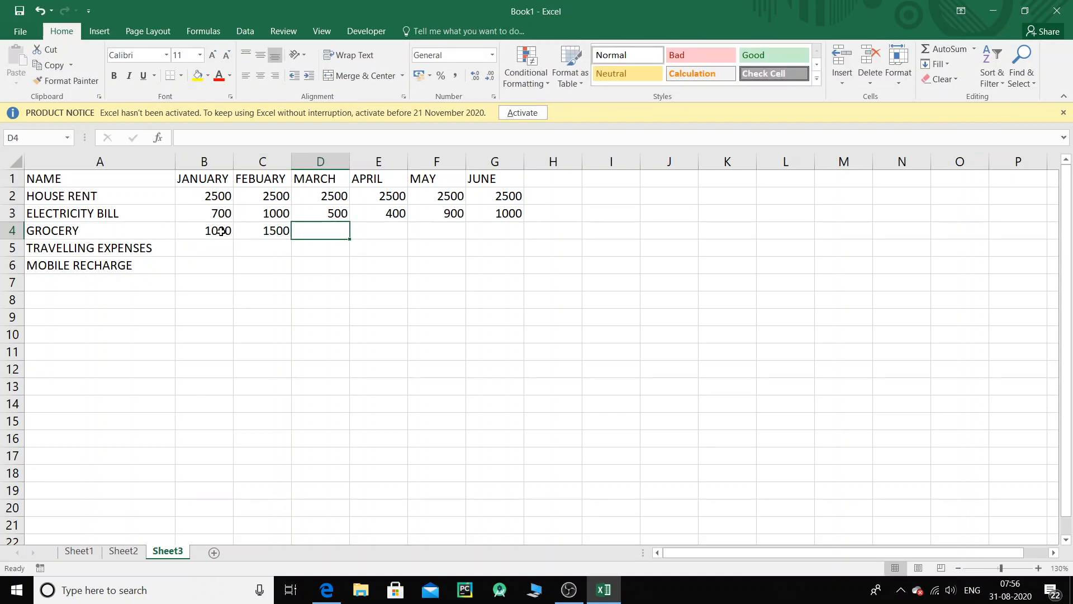
Fill February's grocery amount across March and April, and enter 1000 for both May and June in F4:G4
click(288, 235)
drag(292, 242, 406, 237)
click(440, 232)
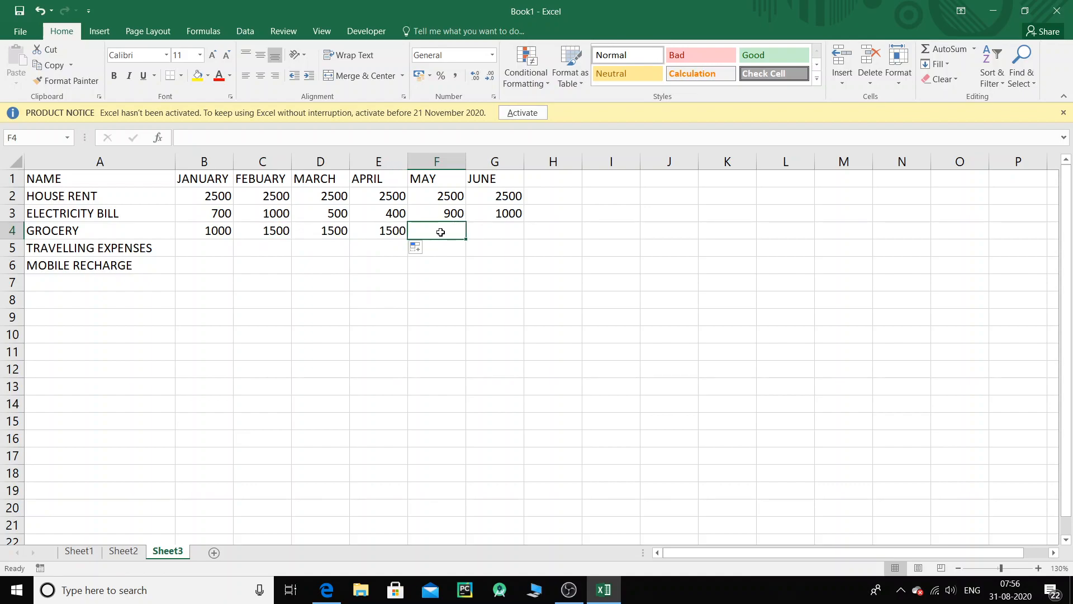
text(4)
key(BackSpace)
text(100)
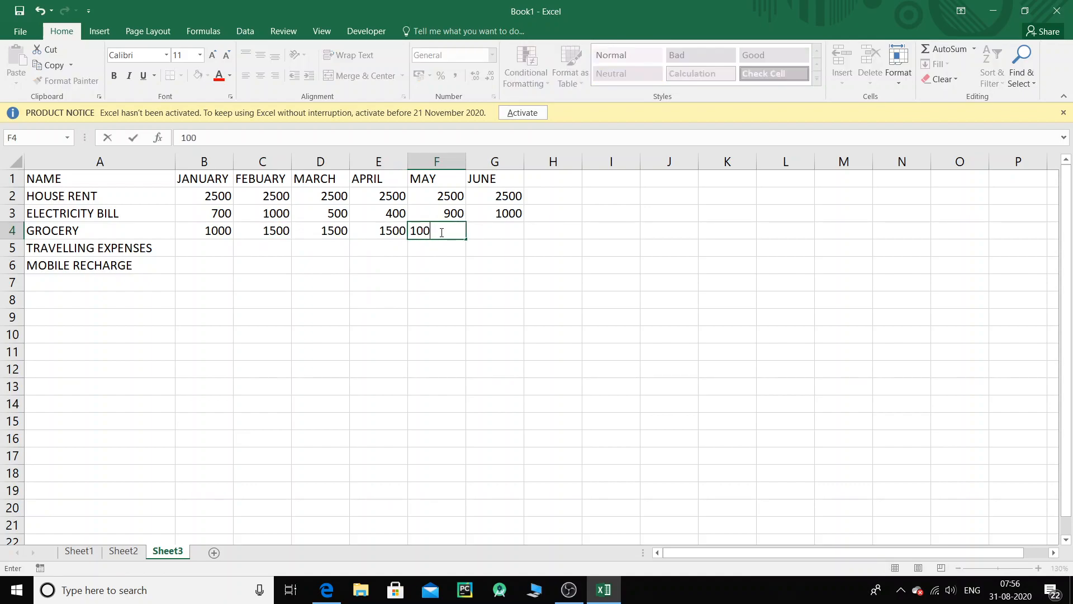
text(0)
key(Tab)
text(1)
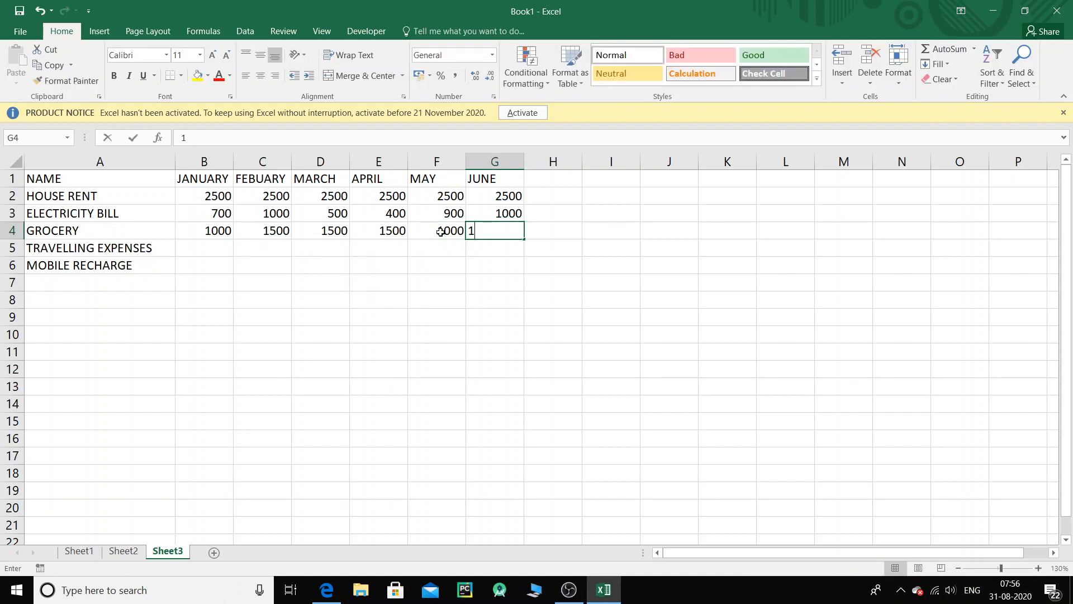
text(0000)
key(Return)
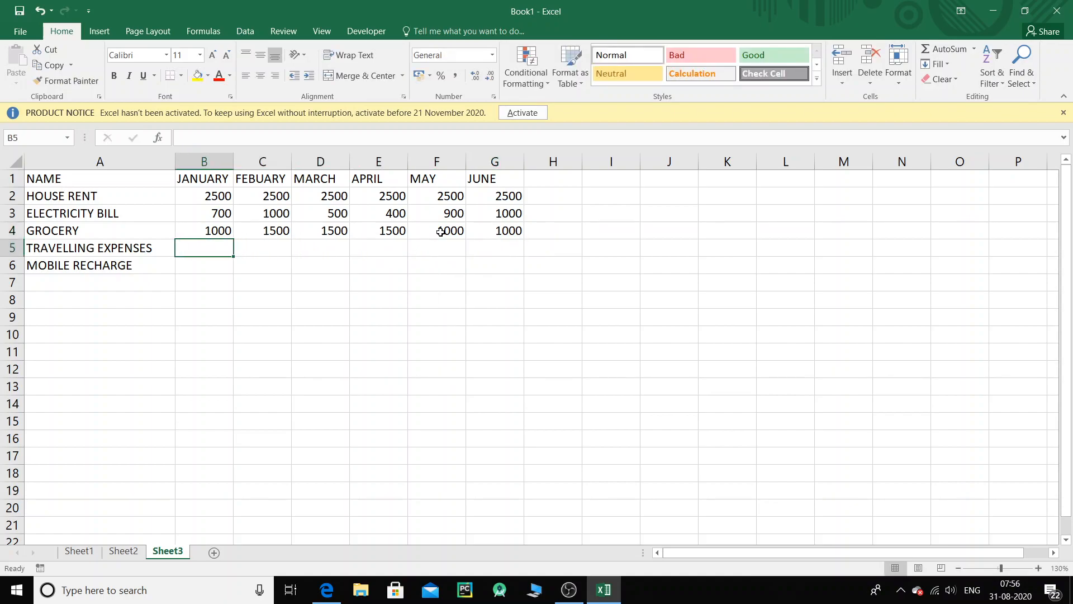
Enter travelling expenses of 200, 400 and 300 for January to March in B5:D5
text(200)
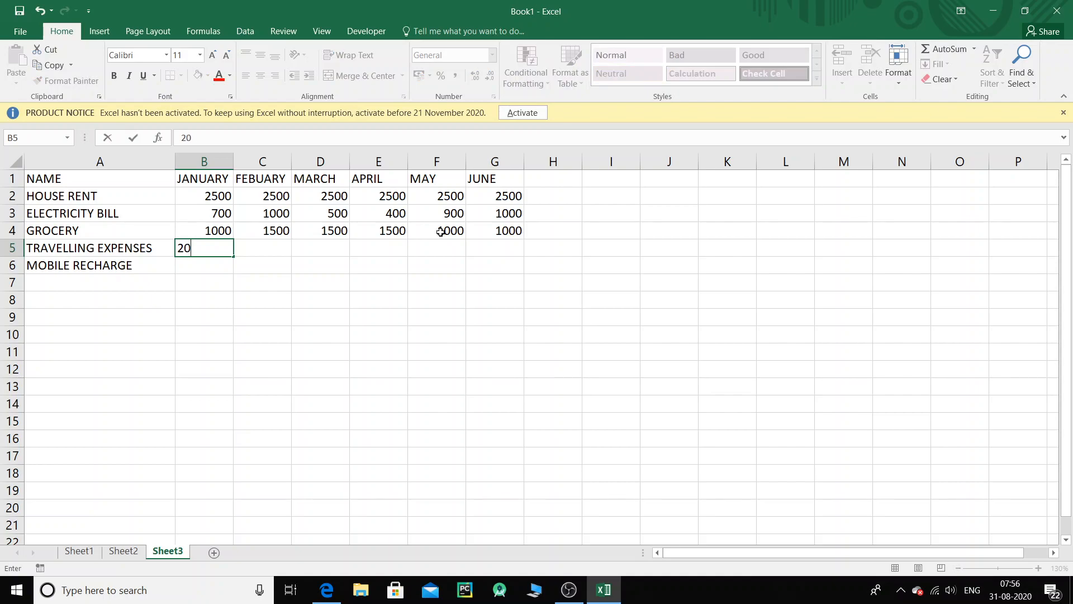
key(Tab)
text(400)
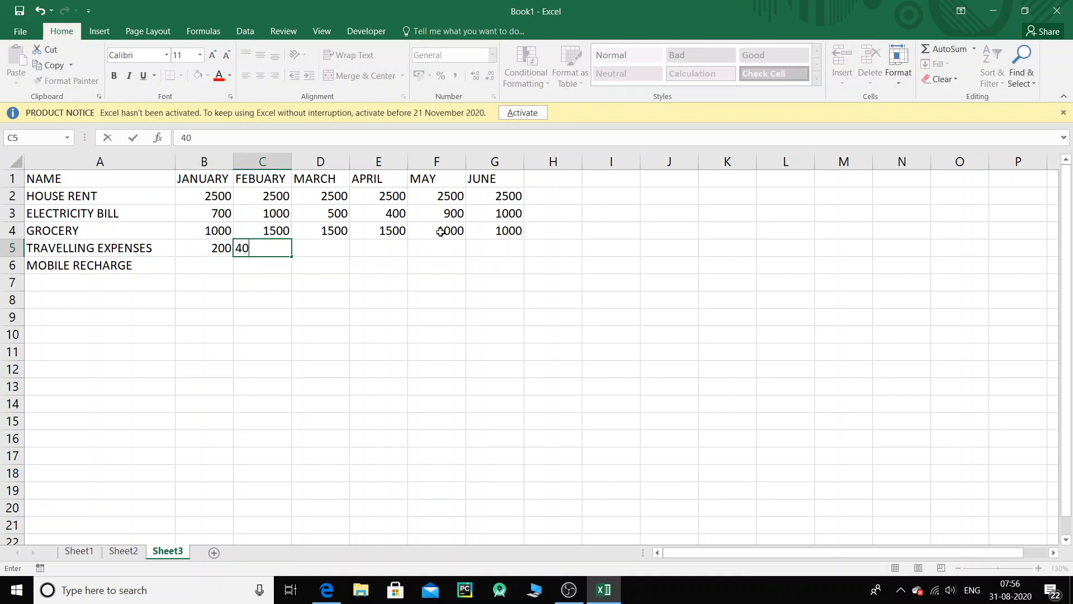
key(Tab)
text(300)
key(Tab)
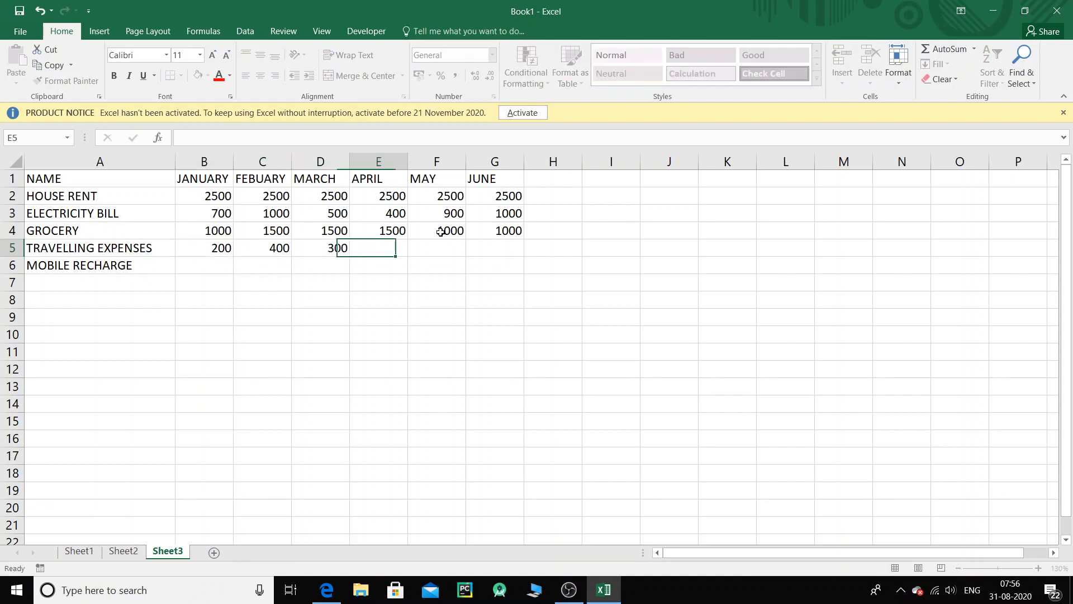
Enter travelling expenses of 500, 1000 and 500 for April to June in E5:G5
text(500)
key(Tab)
text(1000)
key(Tab)
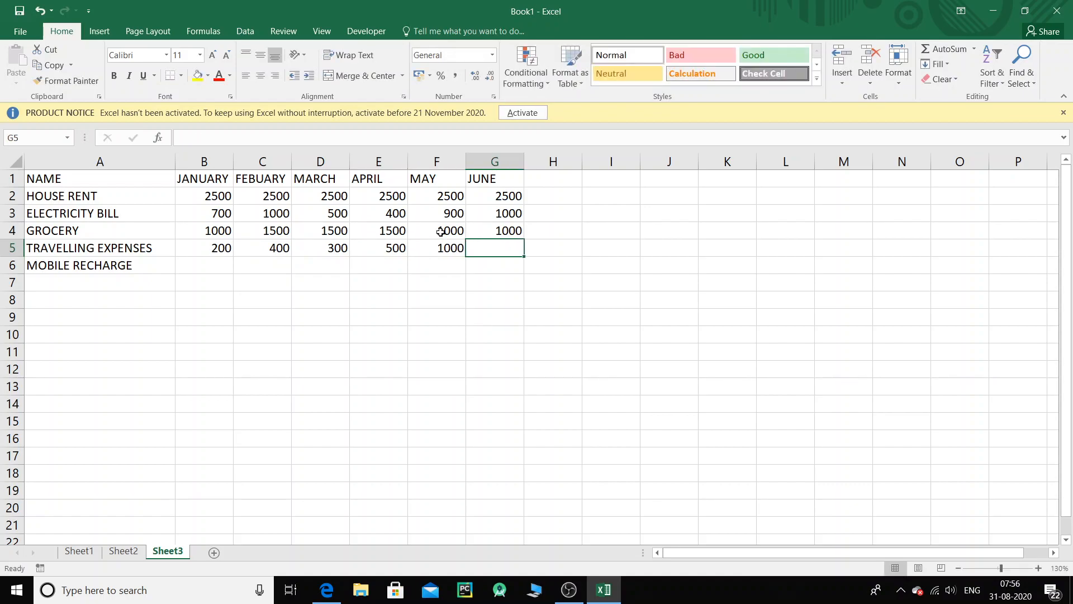
text(500)
key(Return)
Enter a January mobile recharge of 700 in B6 and fill it across through June
key(Left)
key(Left)
key(Left)
key(Left)
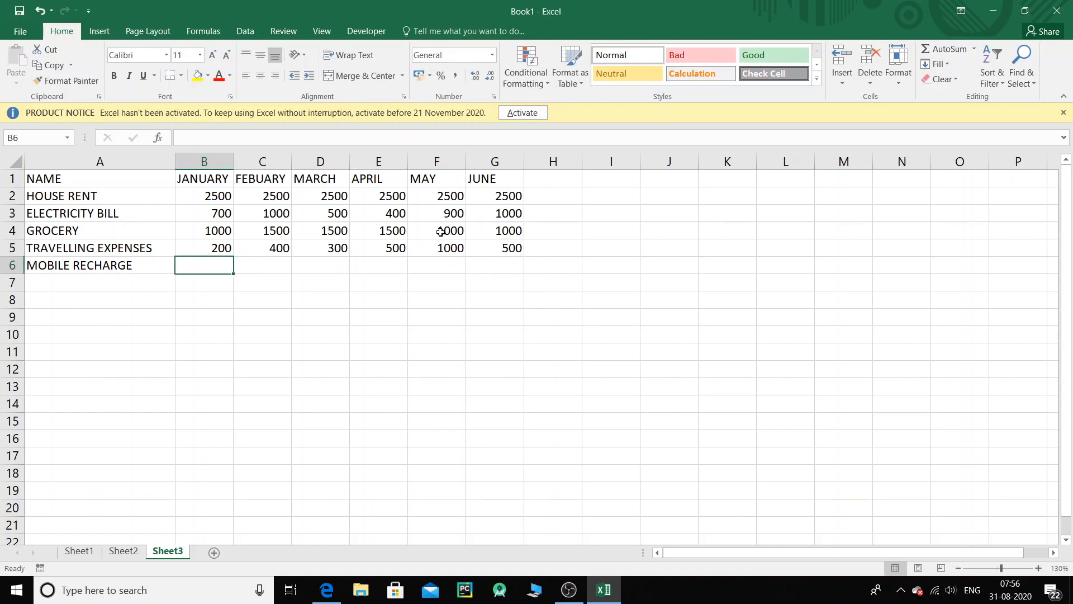
text(700)
click(217, 266)
drag(233, 274, 480, 246)
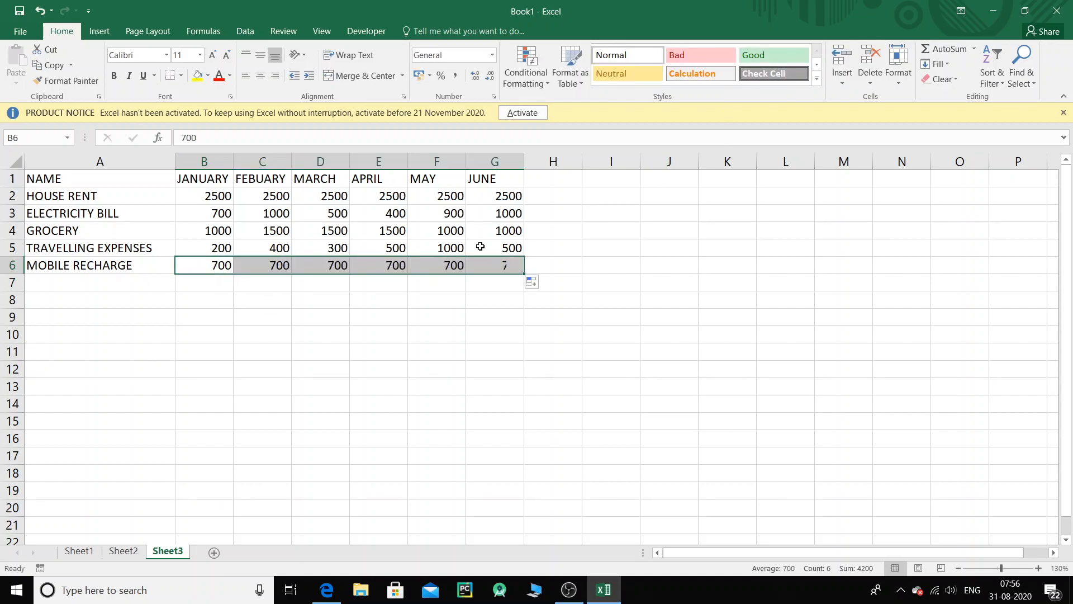
Set the January mobile recharge in B6 to 200 and fill it across through June
click(213, 266)
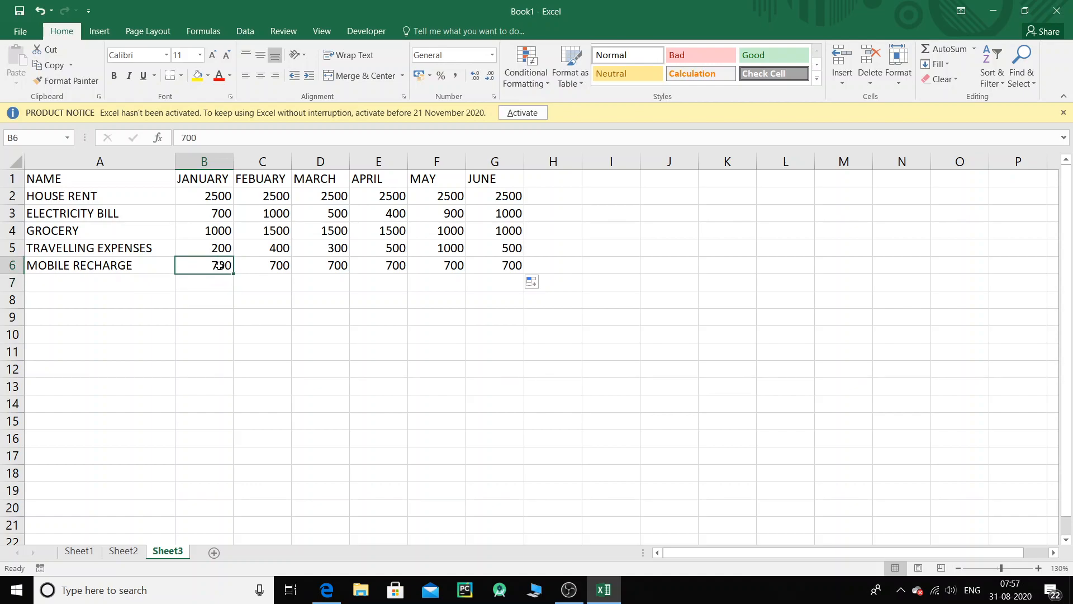
text(200)
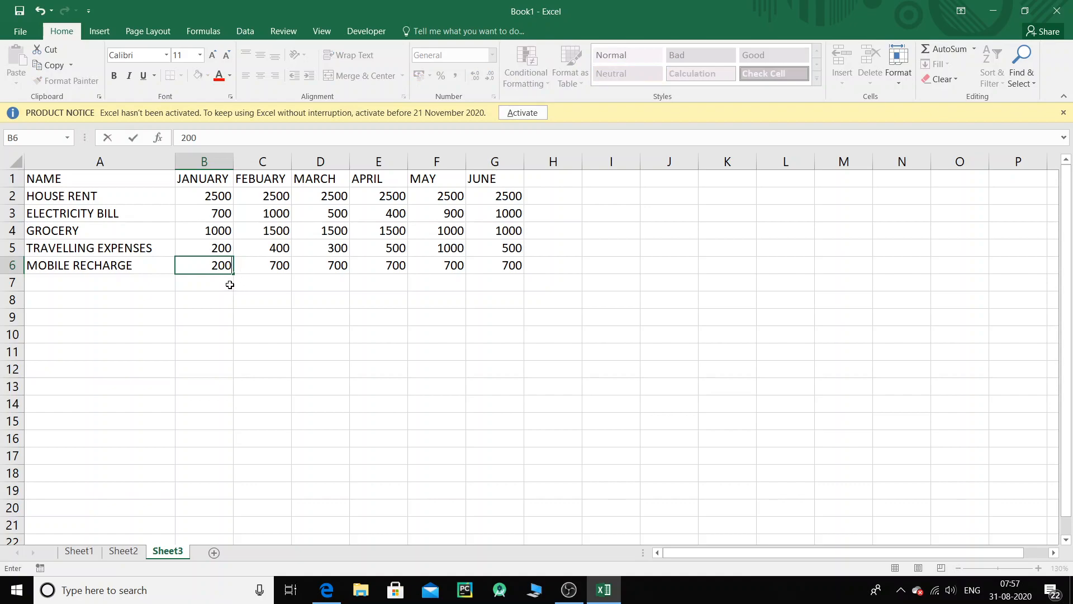
key(Return)
key(Up)
drag(234, 275, 512, 266)
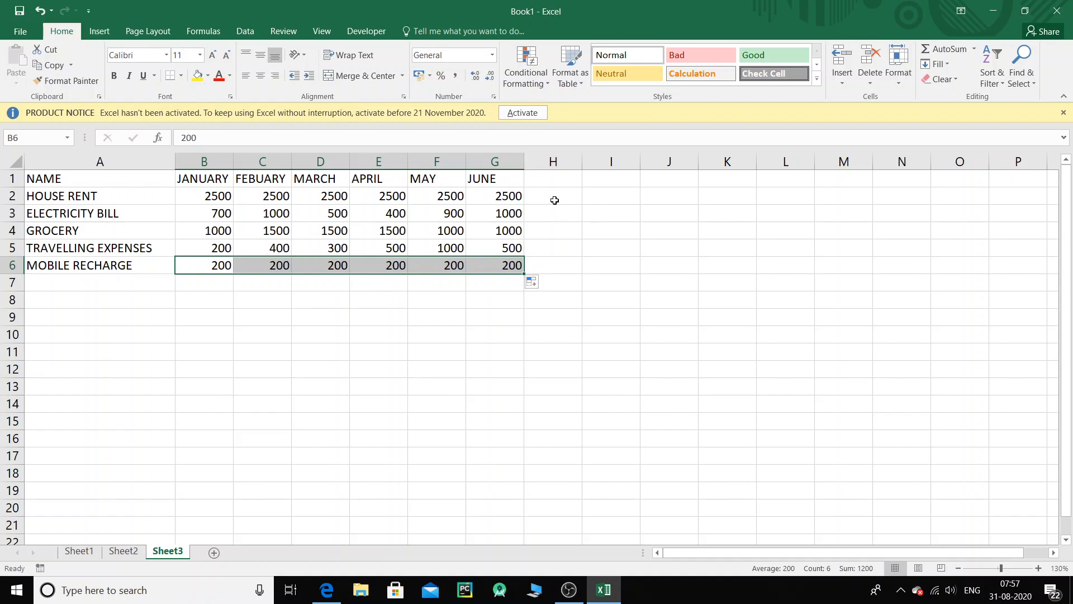
Copy the whole expense table A1:G6 from Sheet3 and paste it into Sheet1 starting at cell A1
drag(105, 183, 501, 266)
key(ctrl+c)
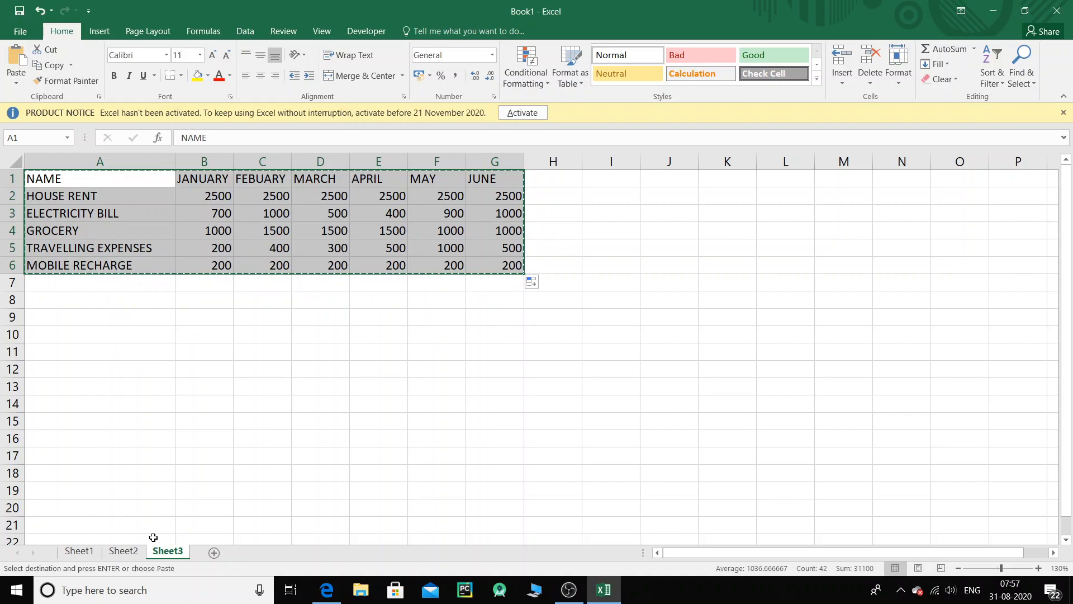
click(92, 555)
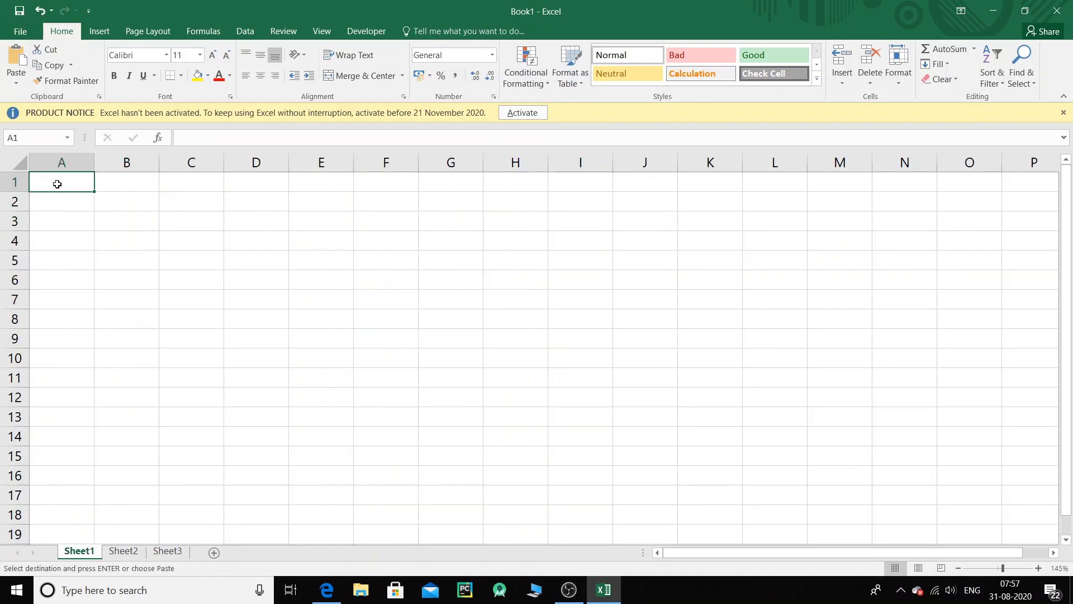
key(Return)
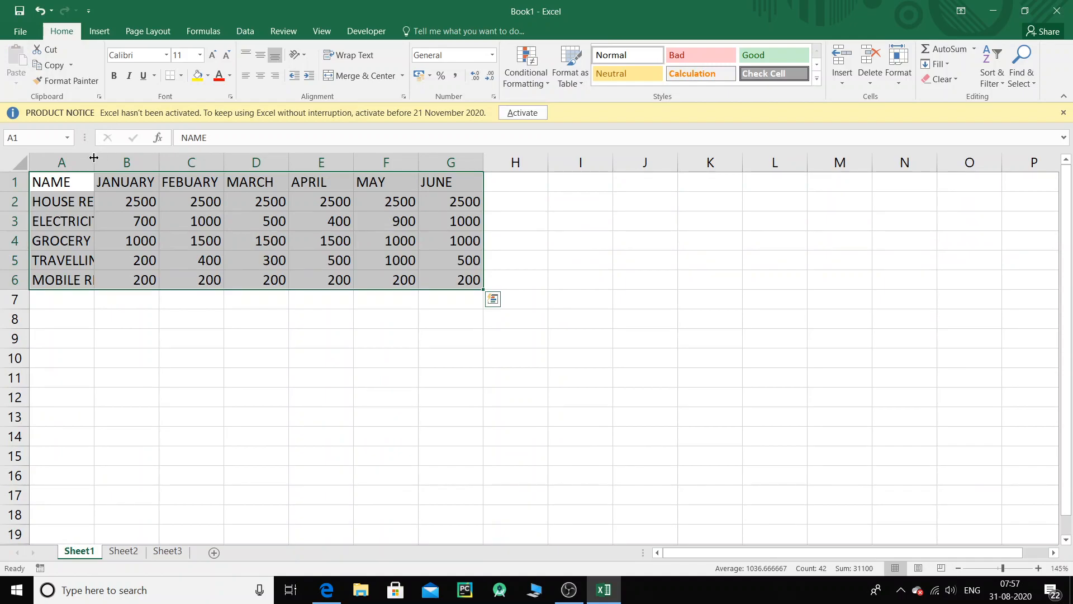
Autofit column A of Sheet1 to its labels and copy the expense table A1:G6 into Sheet2 starting at cell A1
double_click(93, 157)
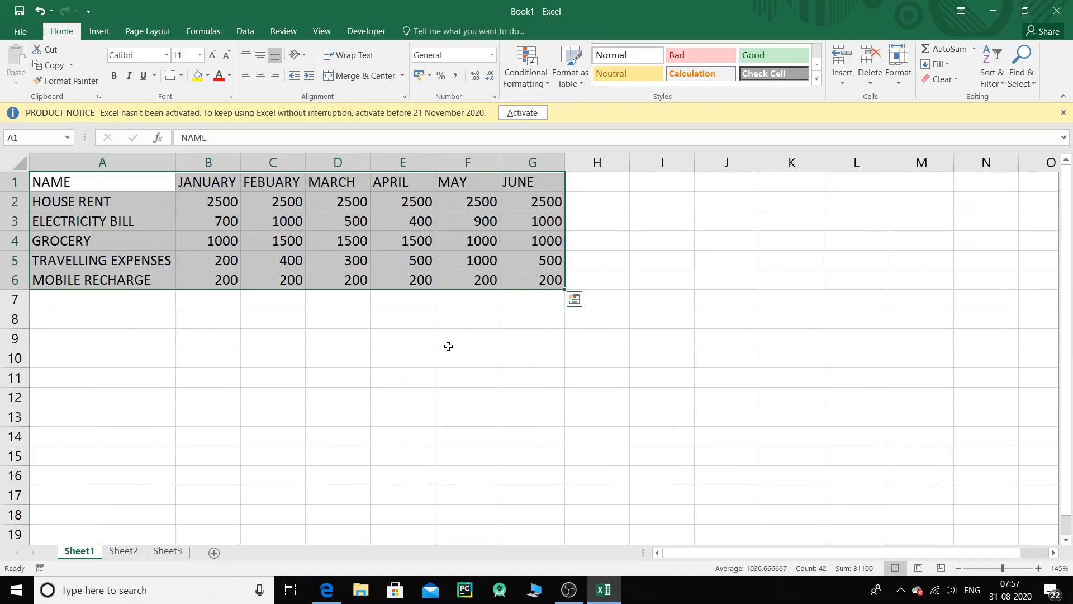
scroll(449, 346, up, 1)
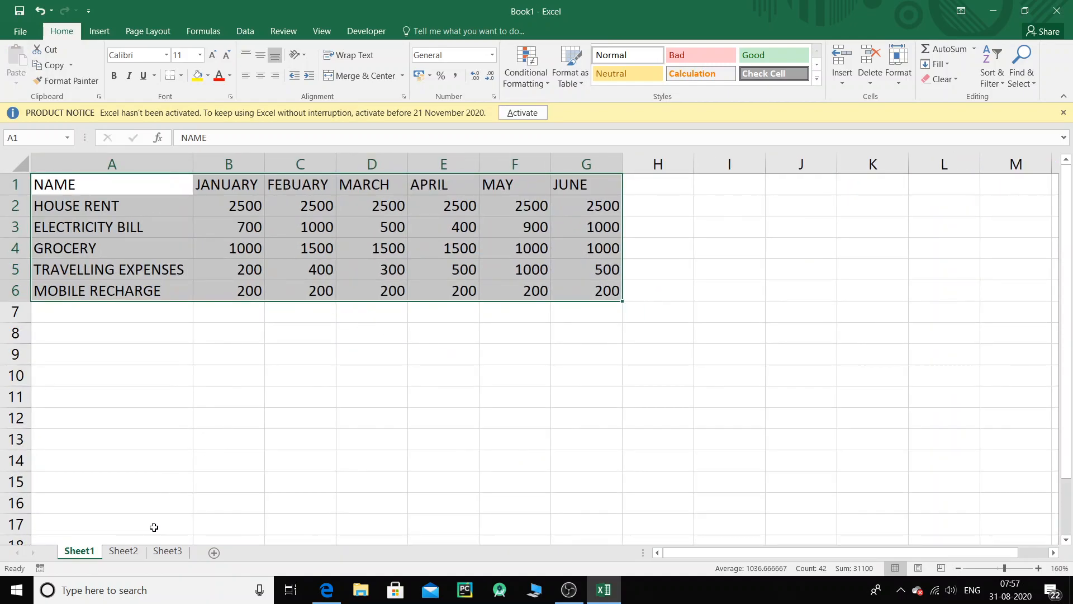
click(137, 555)
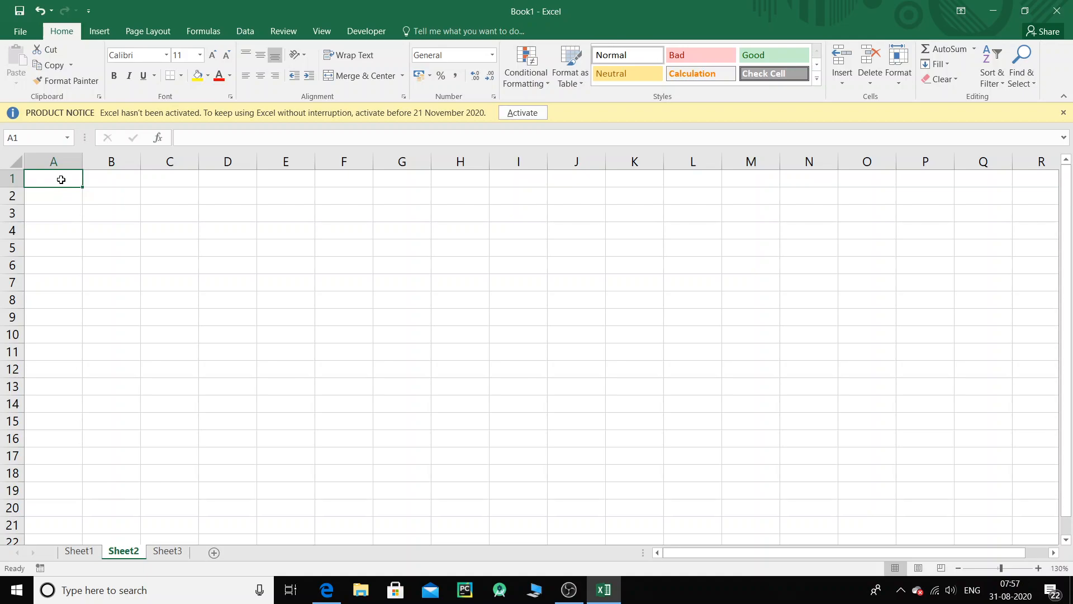
click(78, 552)
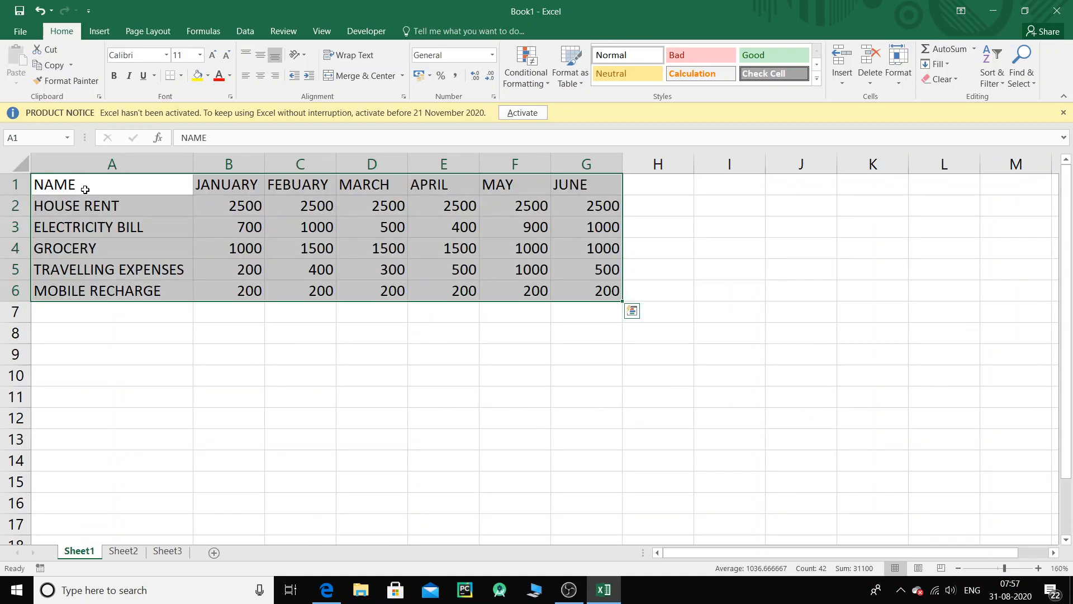
key(ctrl+c)
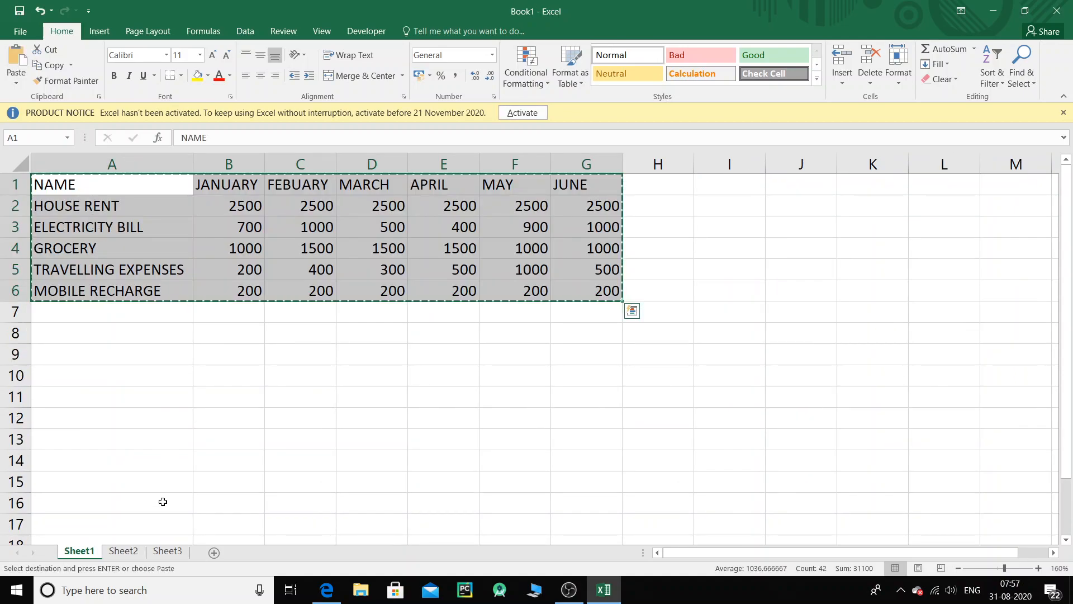
click(122, 551)
key(ctrl+v)
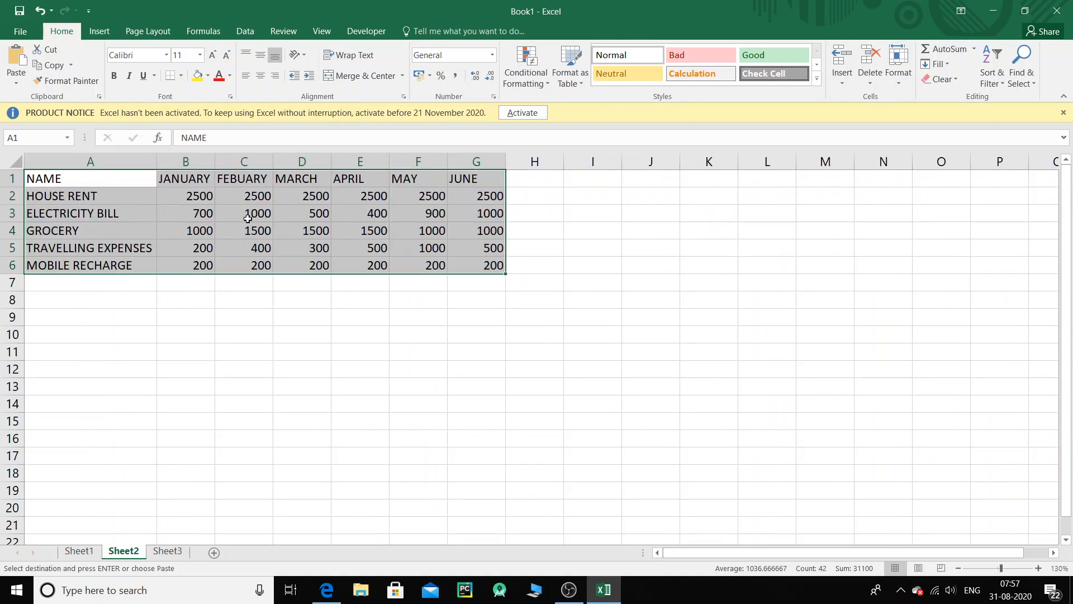
ctrl+scroll(545, 330, up, 2)
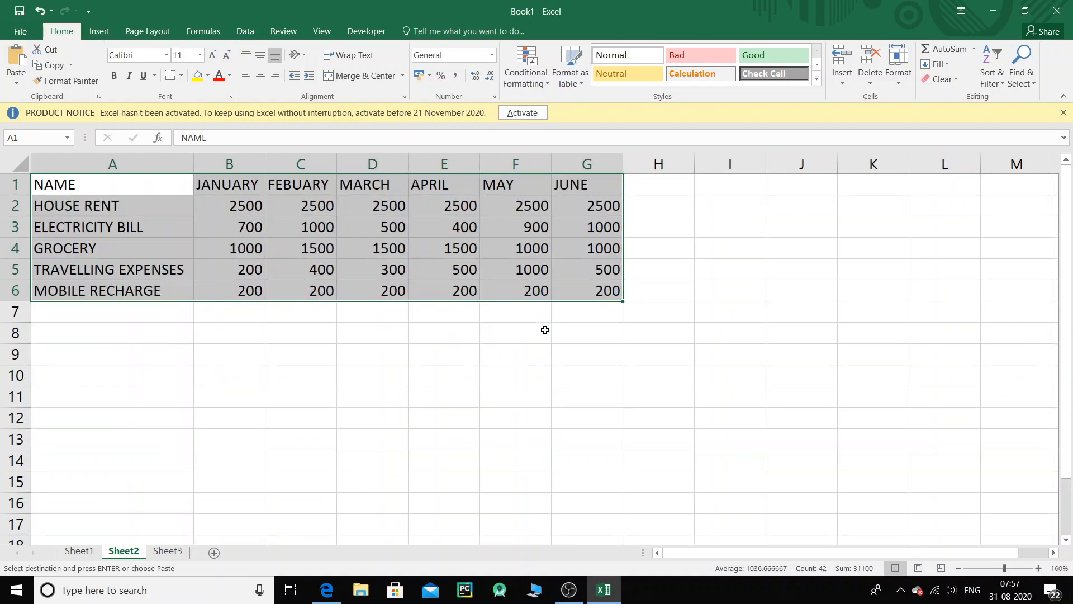
ctrl+scroll(545, 330, up, 1)
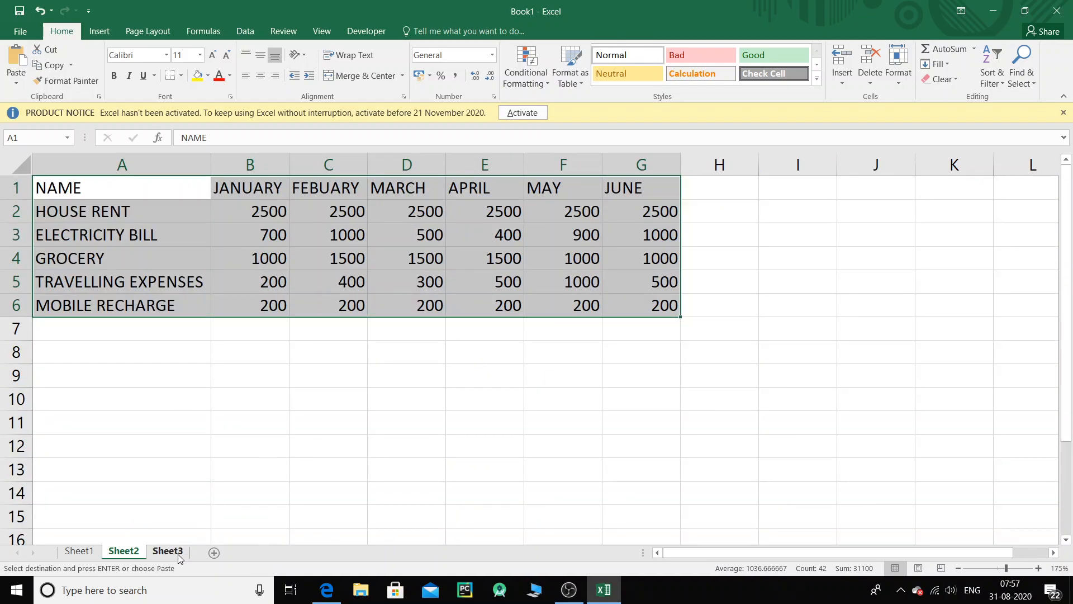
click(82, 553)
click(126, 553)
click(168, 551)
click(92, 251)
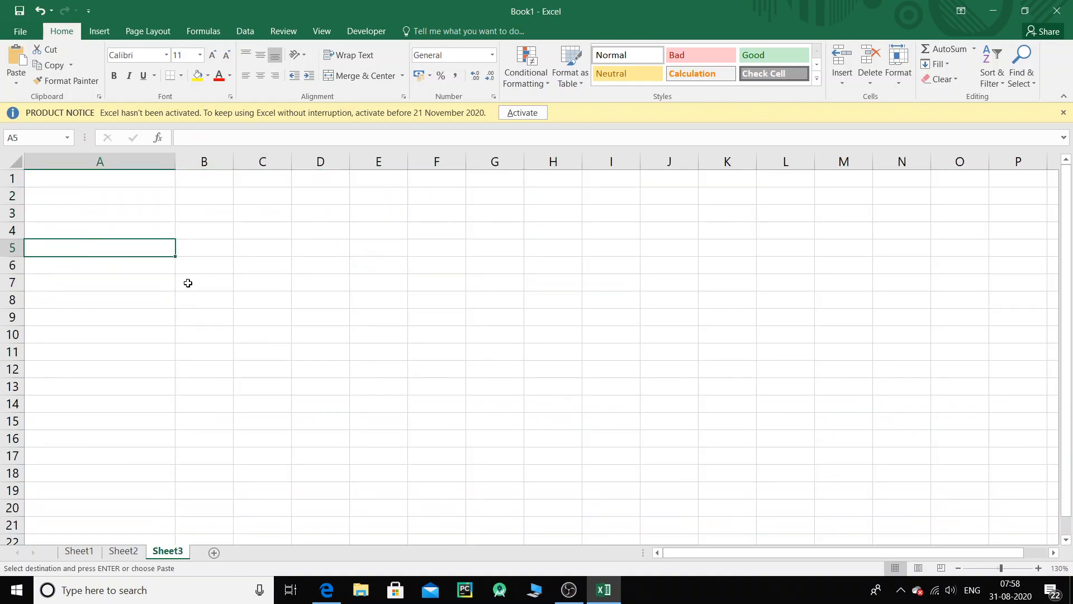
Rename the worksheet Sheet1 as 2019
click(96, 552)
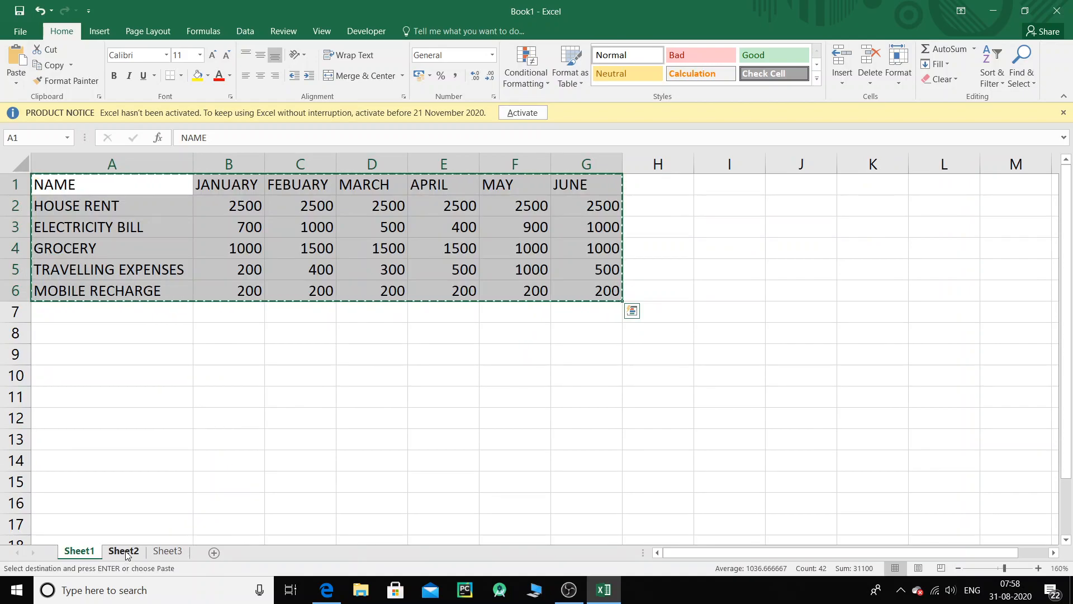
right_click(77, 557)
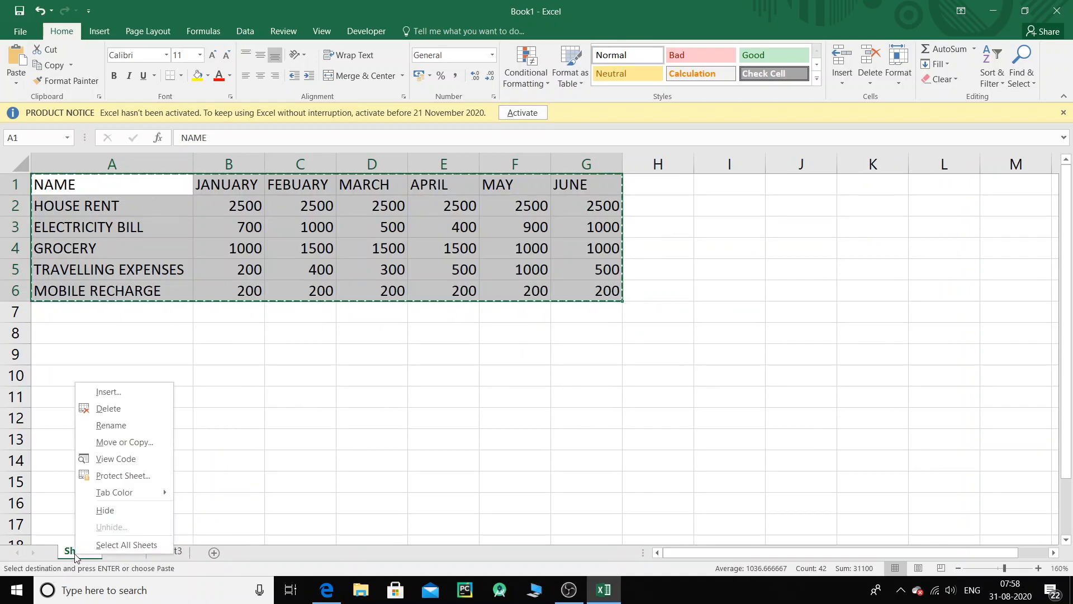
click(124, 425)
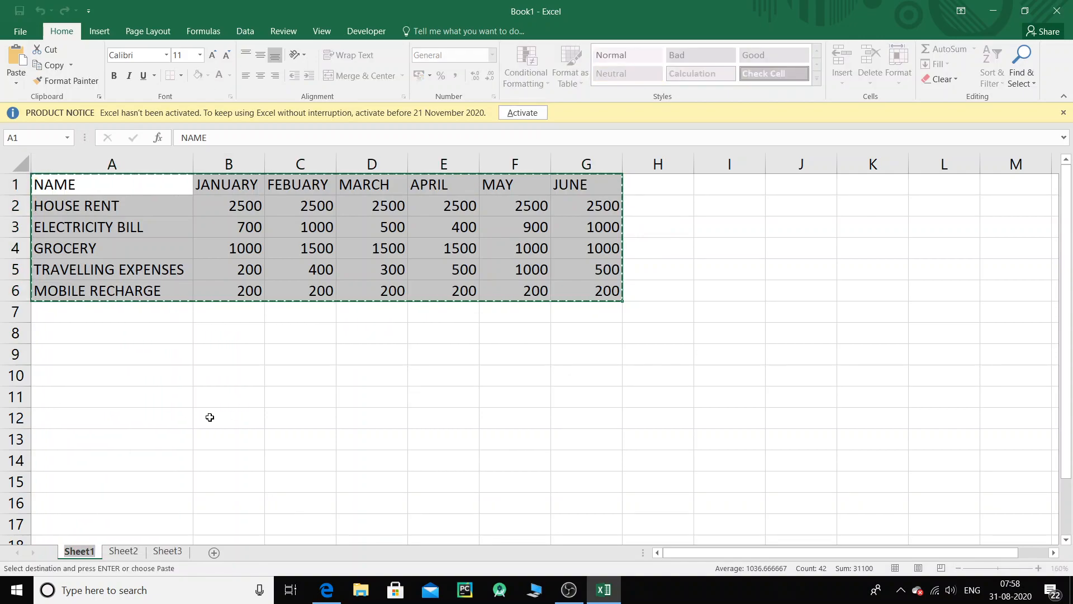
text(2019)
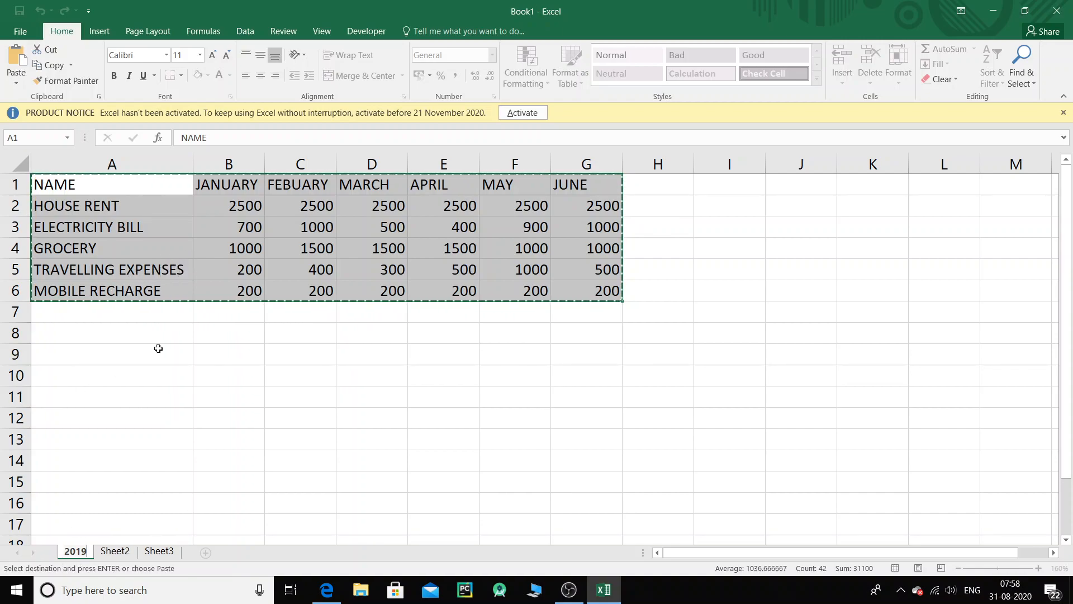
Rename the worksheet Sheet2 as 2020
click(124, 552)
key(ctrl+v)
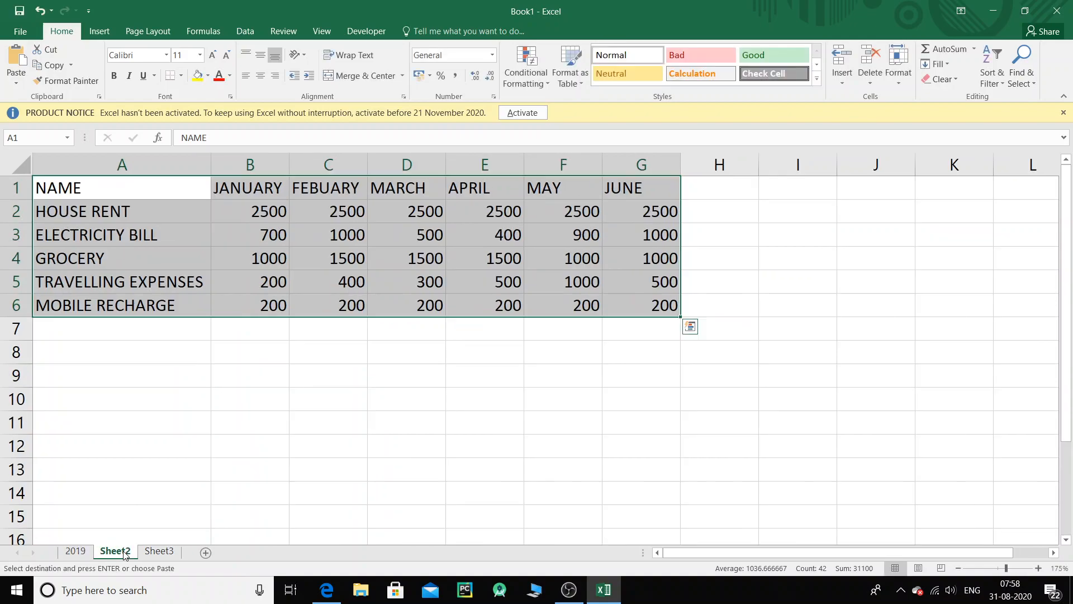
right_click(124, 552)
click(193, 421)
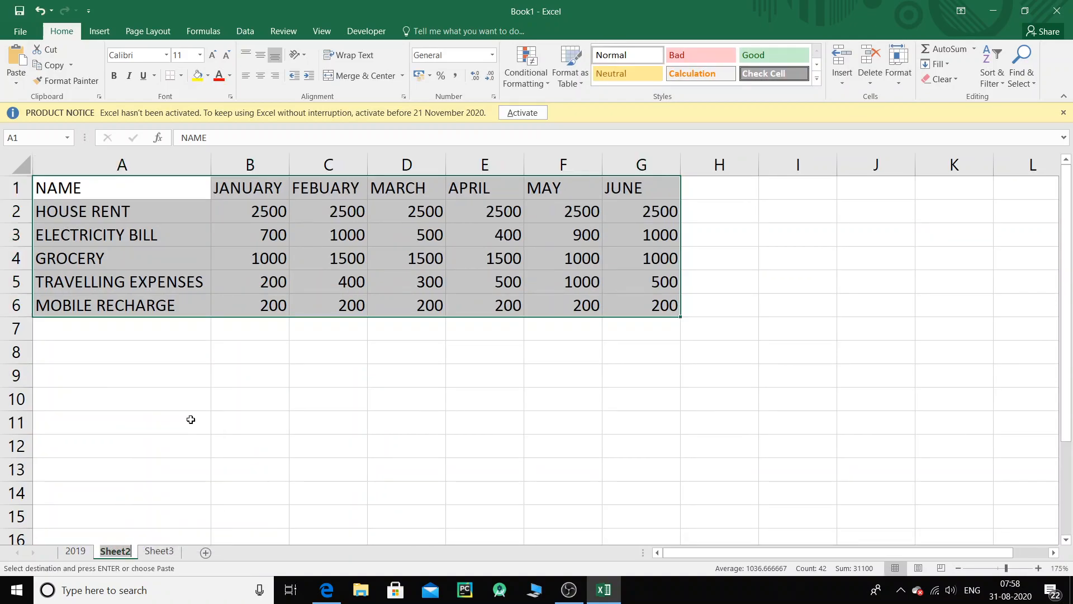
text(2020)
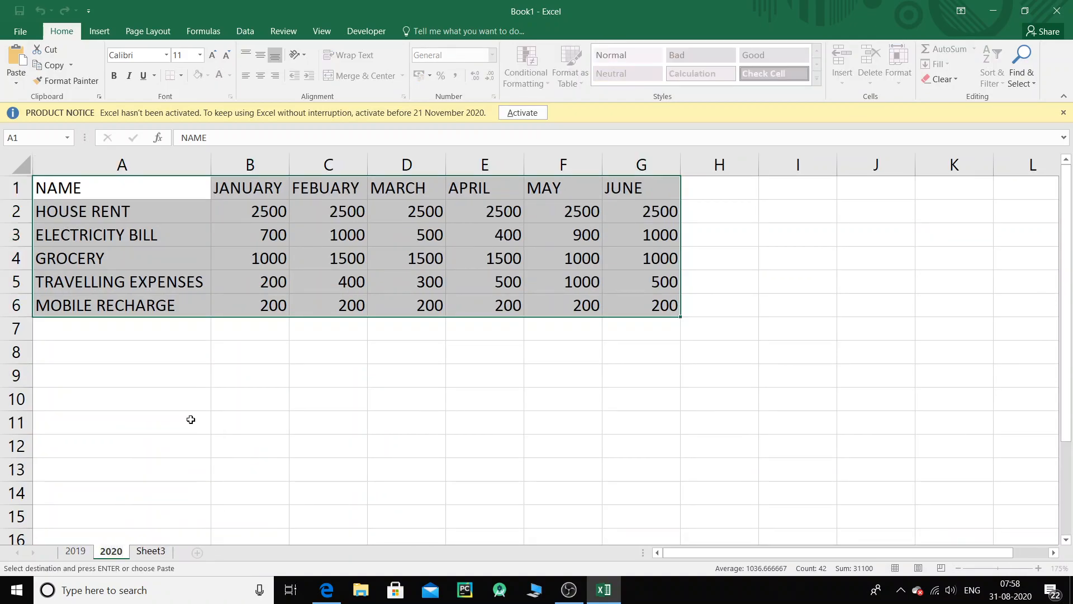
Rename the worksheet Sheet3 as SUMMARY and clear the stray text SUR from its cell A5
click(158, 552)
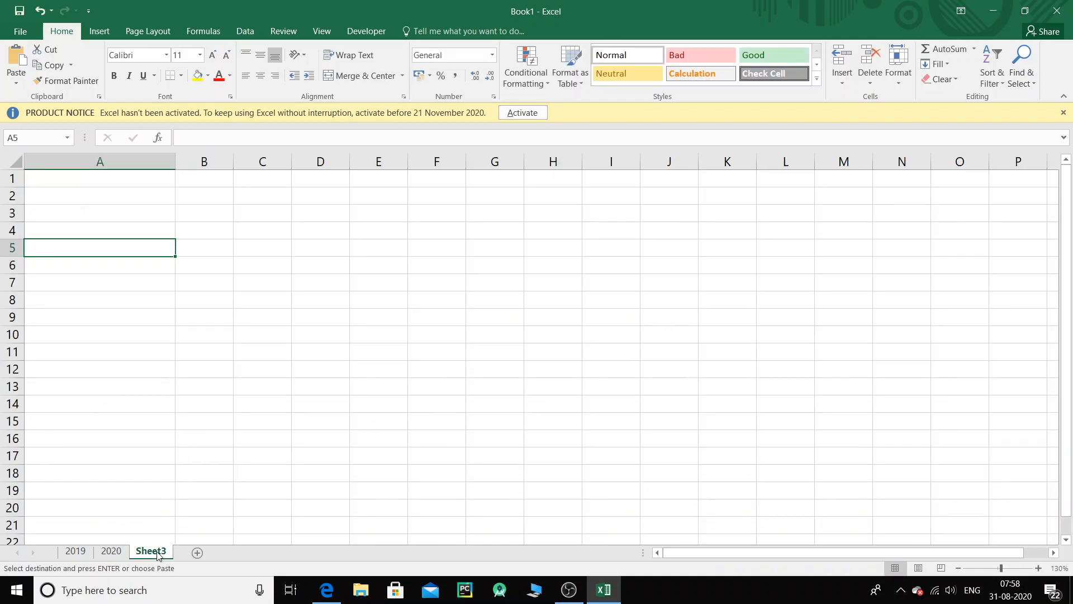
text(SUR)
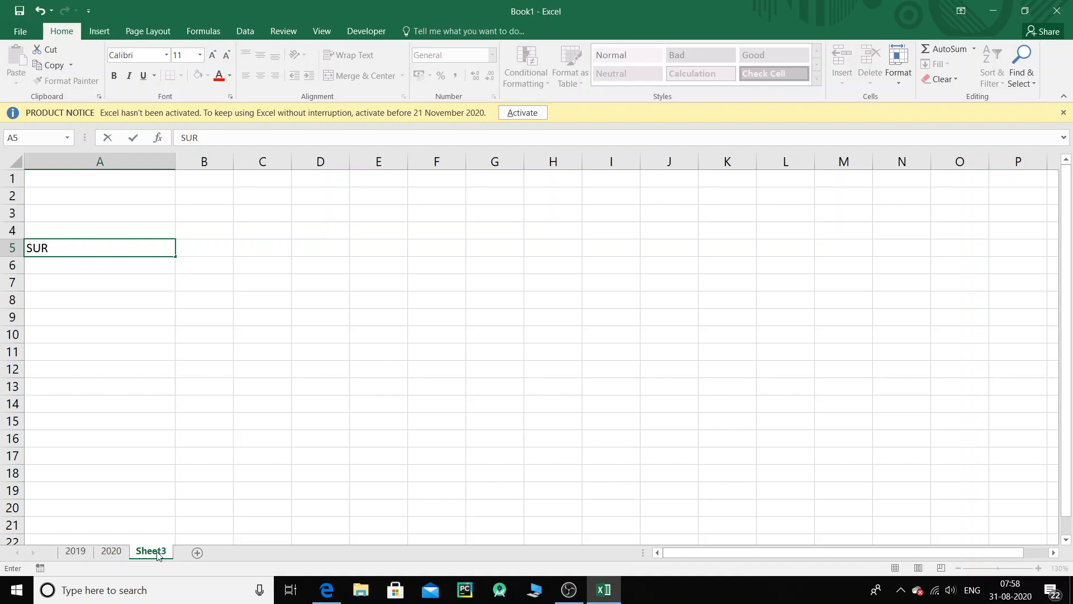
right_click(158, 553)
click(198, 424)
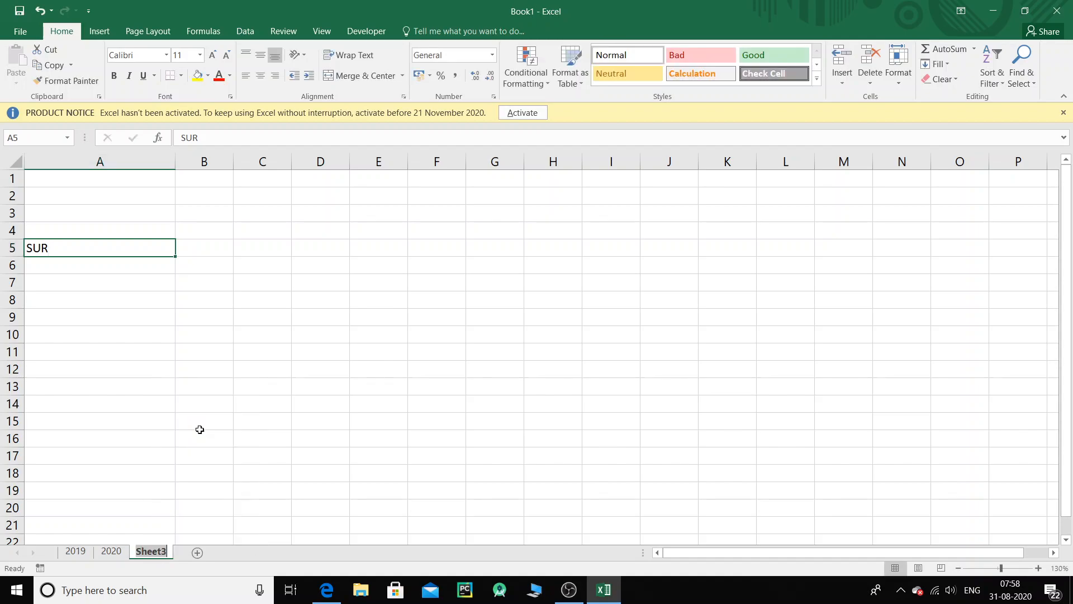
text(SUMMARY)
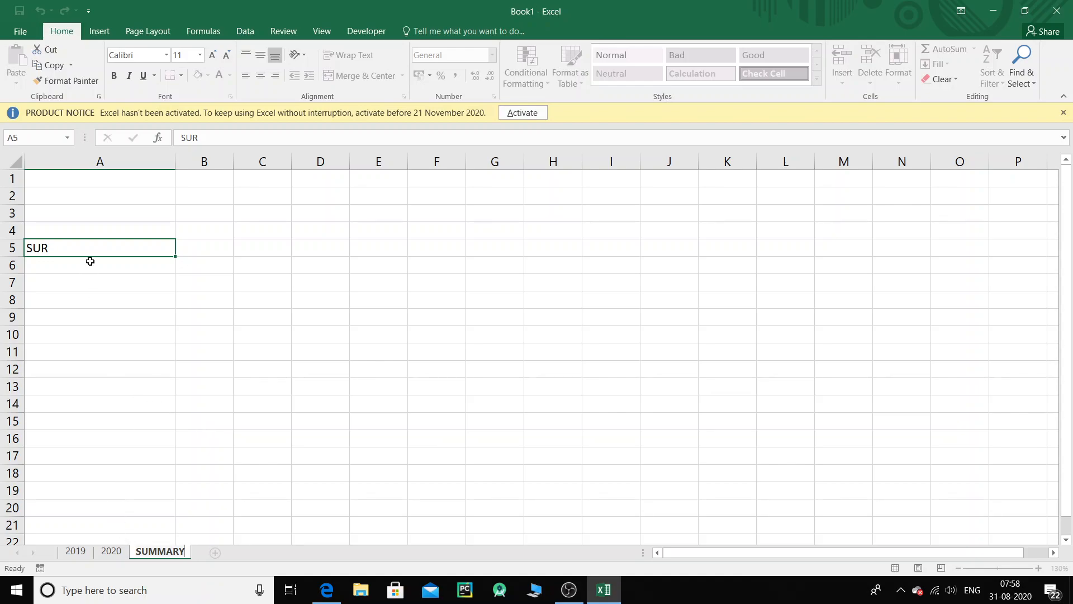
click(88, 251)
key(Delete)
click(70, 228)
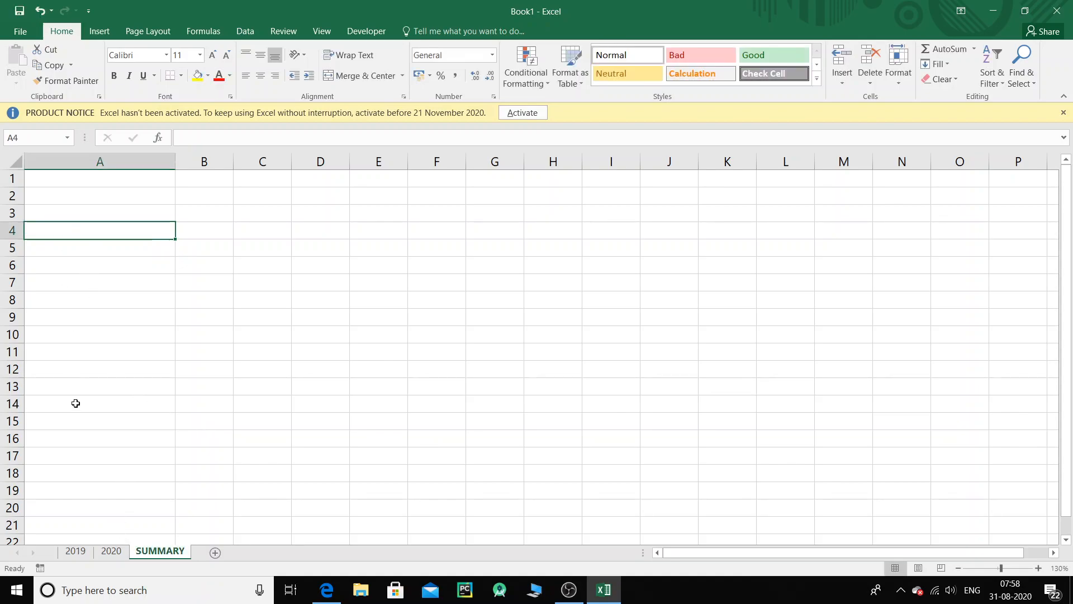
click(76, 551)
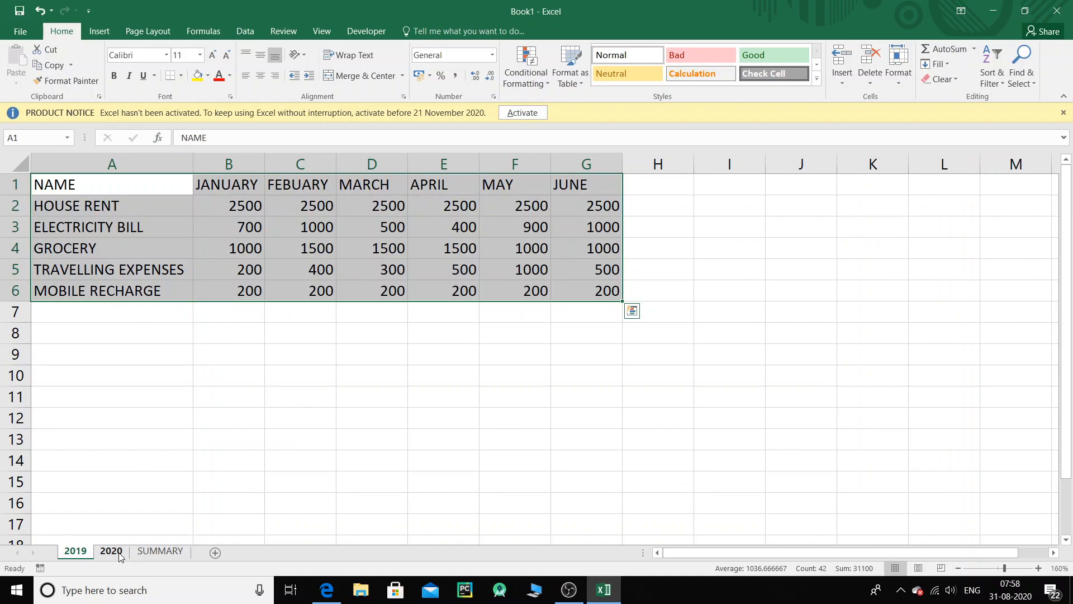
click(119, 555)
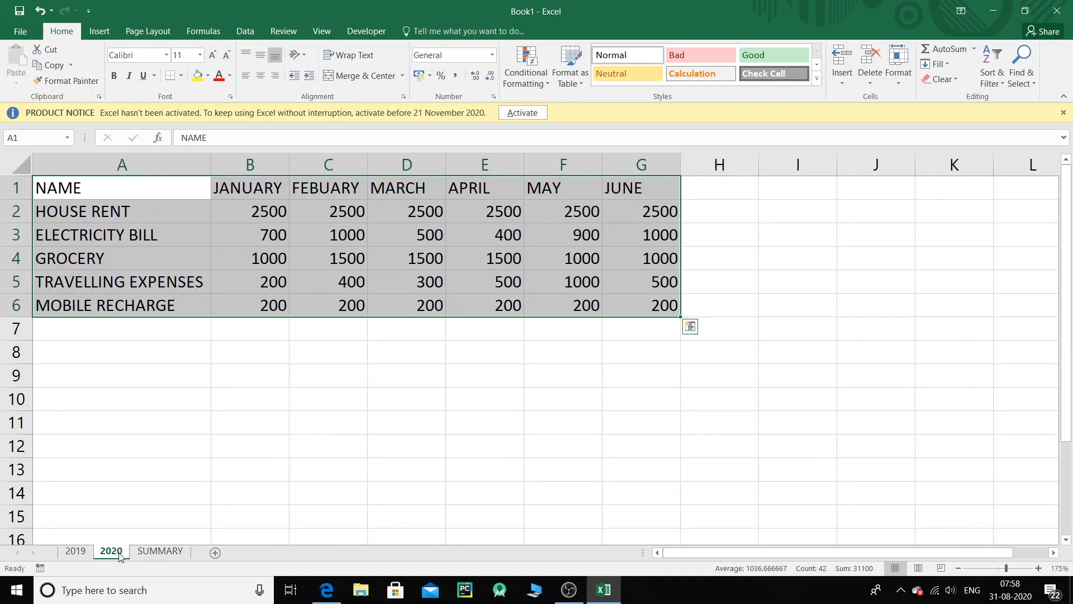
click(171, 553)
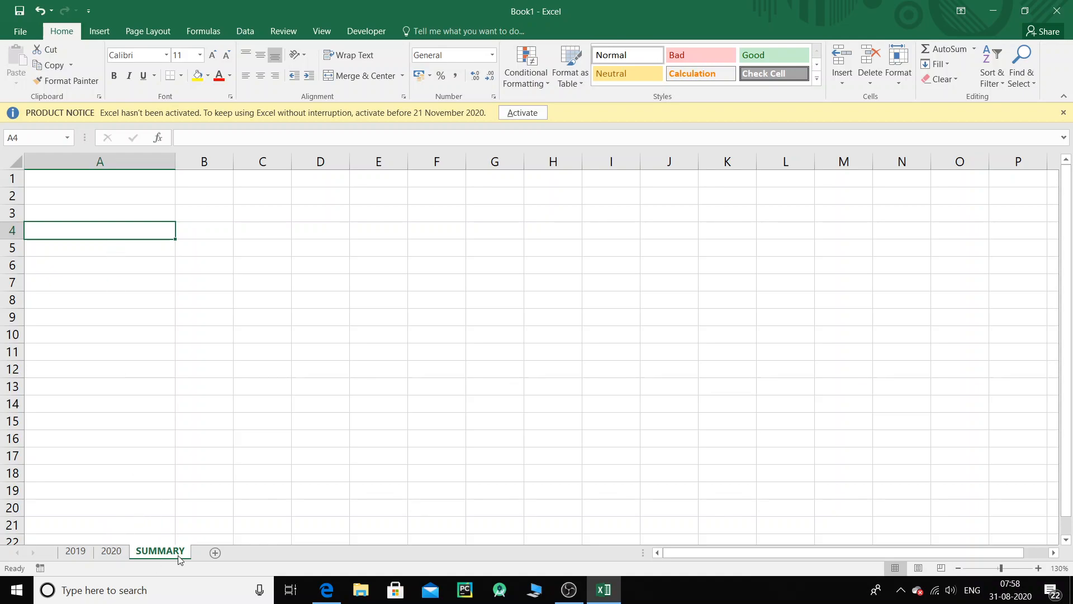
click(81, 553)
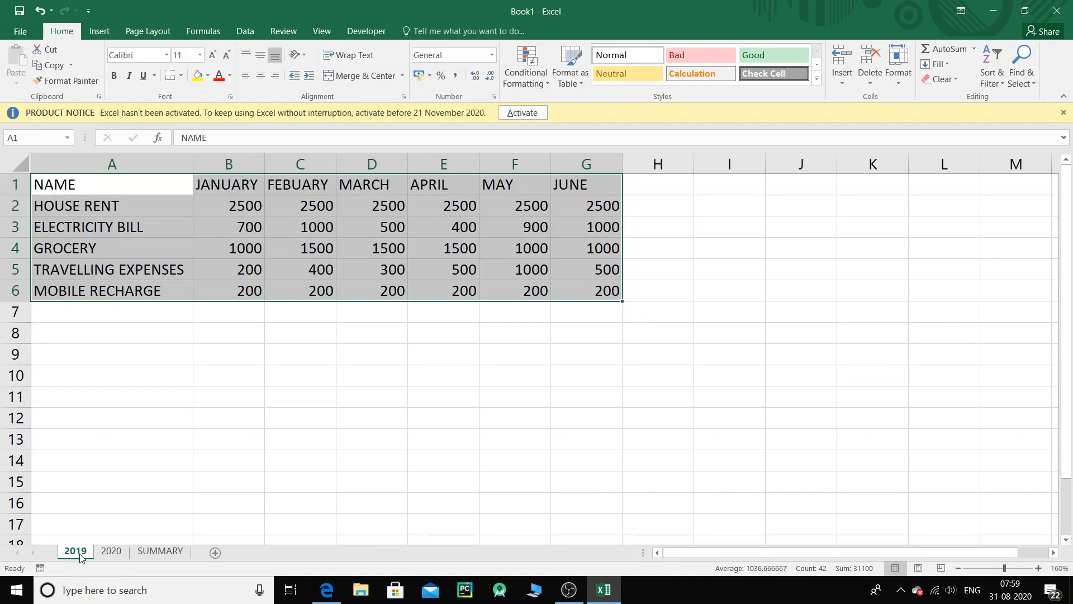
click(157, 556)
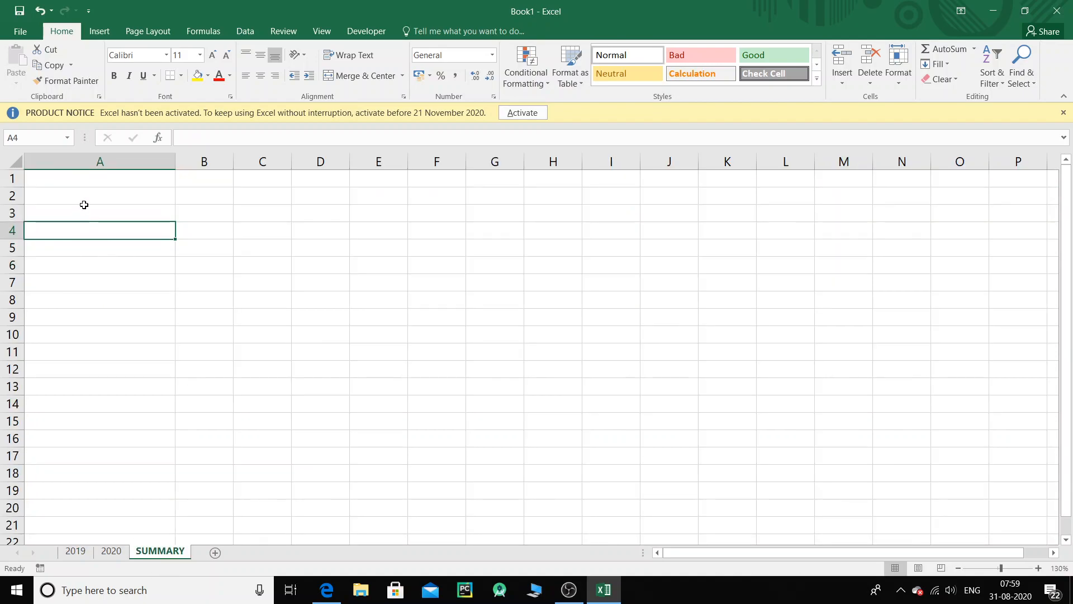
Copy the NAME column labels A1:A6 from the 2019 sheet into the SUMMARY sheet starting at cell A1
click(83, 552)
click(67, 246)
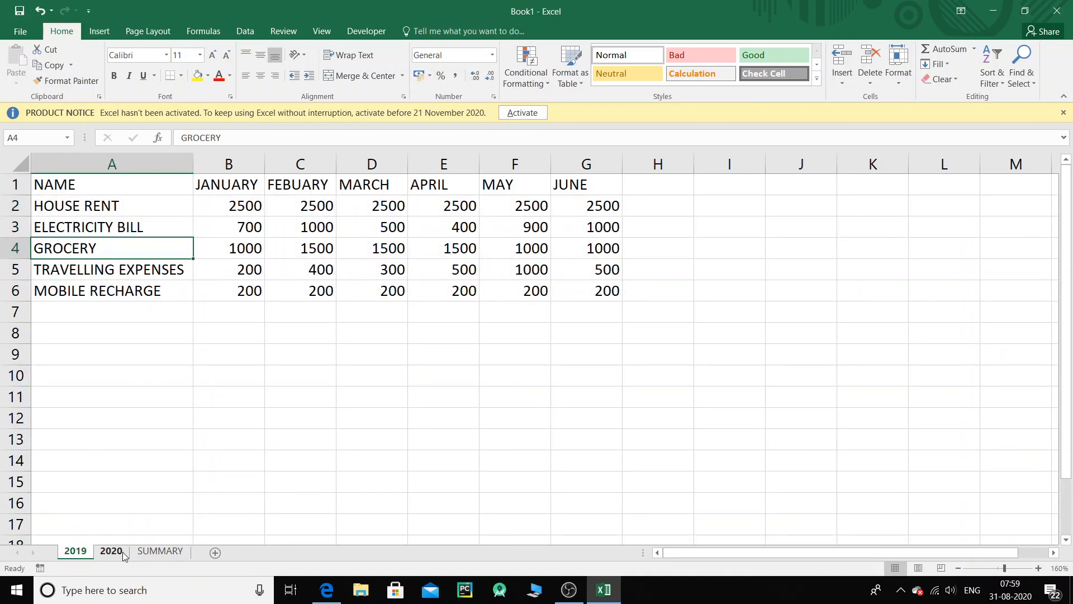
drag(98, 184, 102, 291)
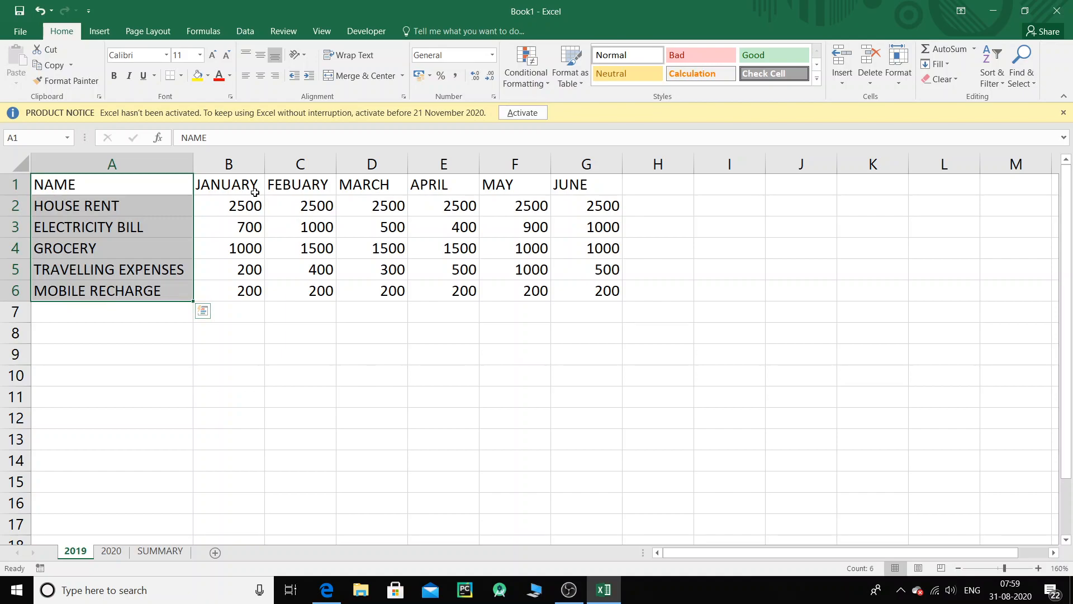
key(ctrl+c)
click(177, 552)
click(67, 180)
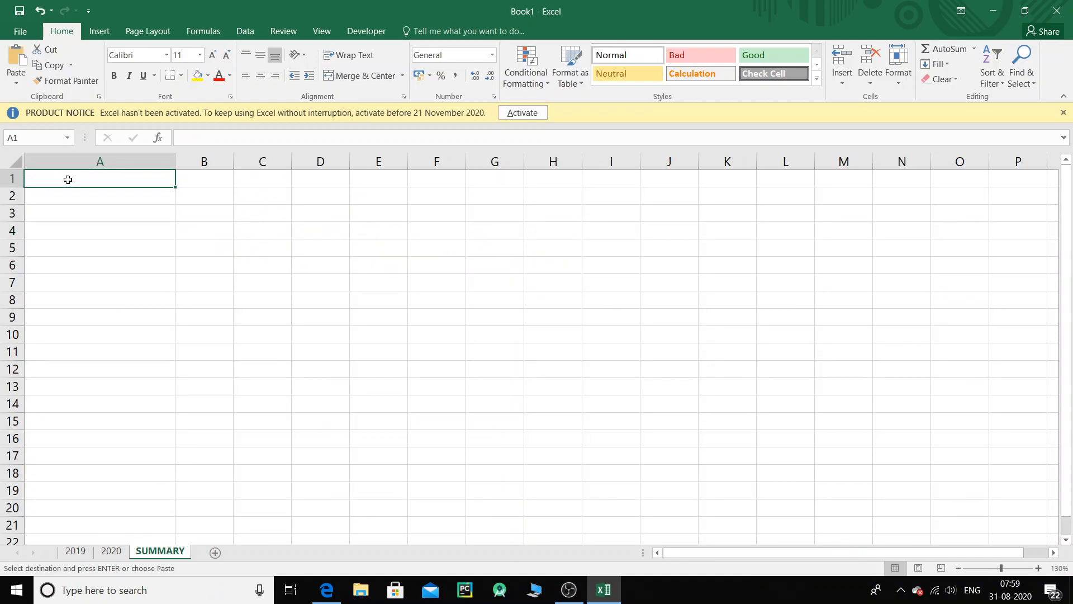
key(ctrl+v)
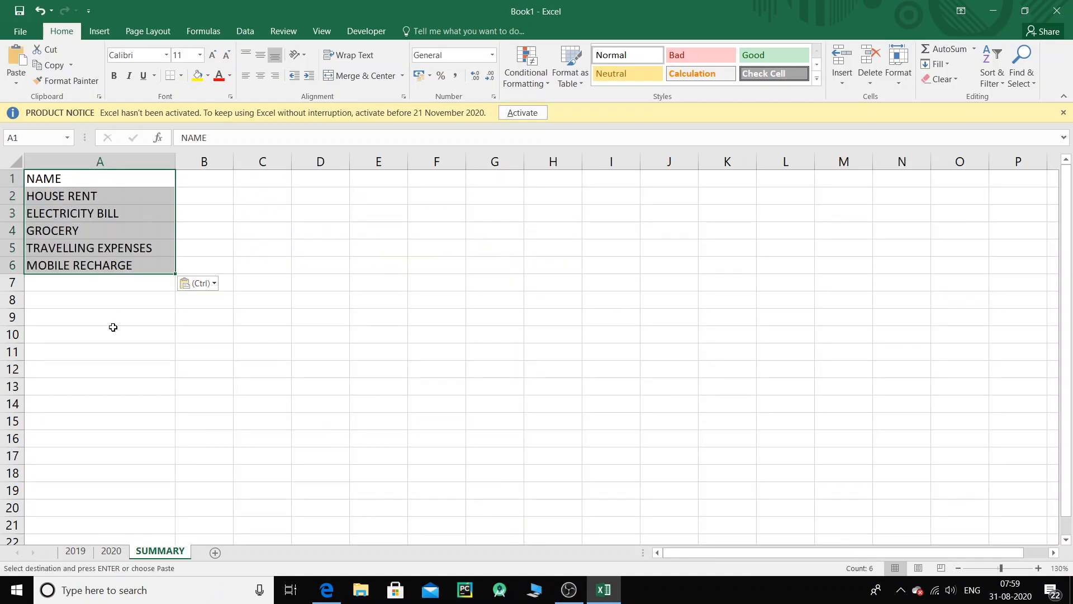
Copy the January to June headings B1:G1 from the 2019 sheet into the SUMMARY sheet starting at cell B1
click(87, 553)
click(225, 184)
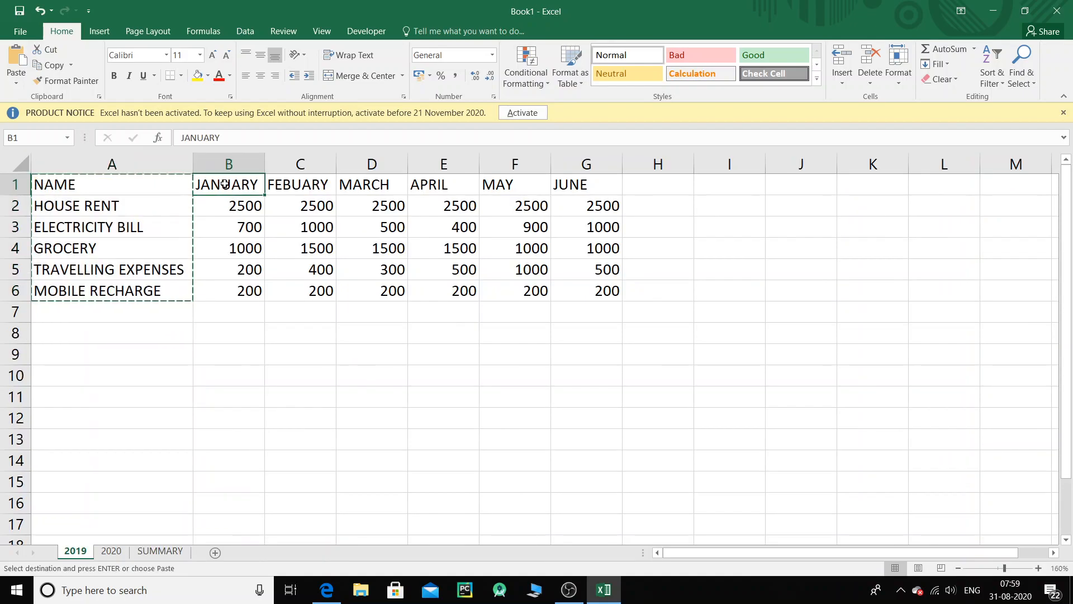
drag(225, 184, 593, 184)
key(ctrl+c)
click(111, 551)
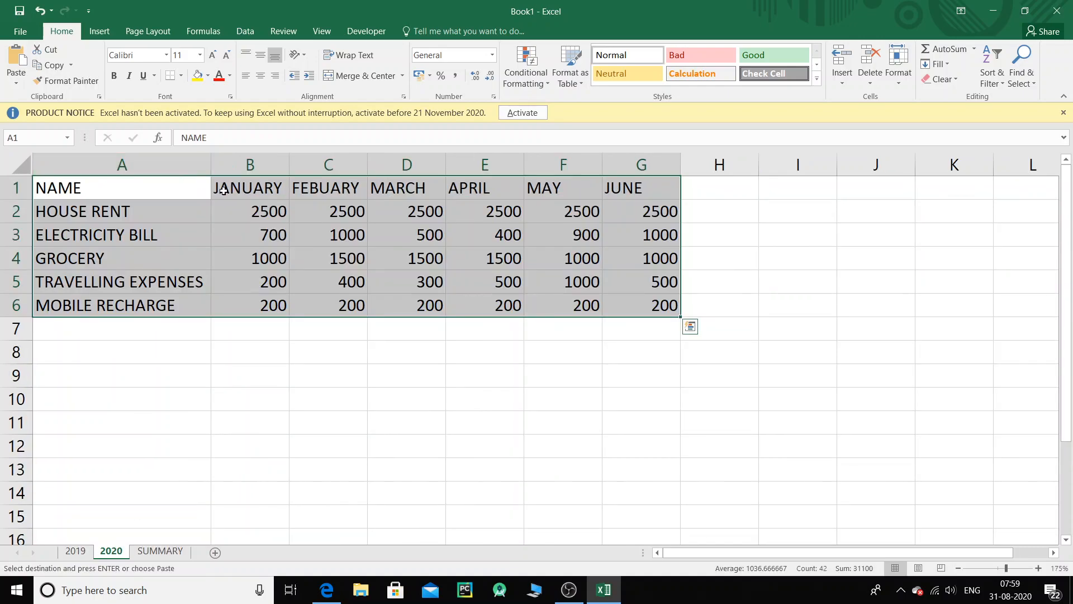
click(229, 194)
click(175, 555)
mouse_move(206, 177)
mouse_down()
mouse_move(482, 179)
mouse_move(208, 184)
mouse_up()
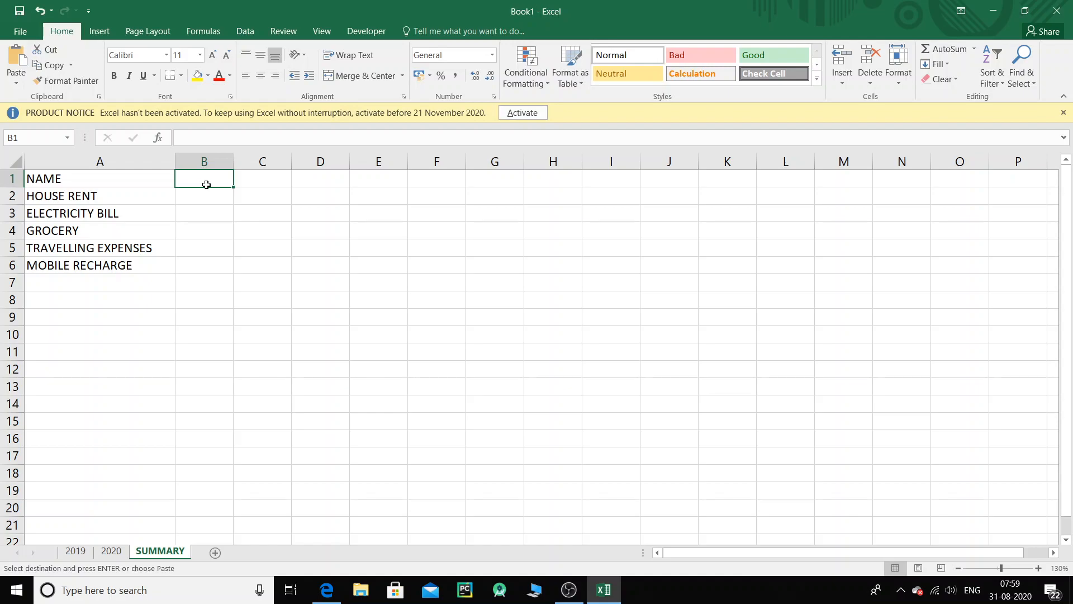
key(ctrl+v)
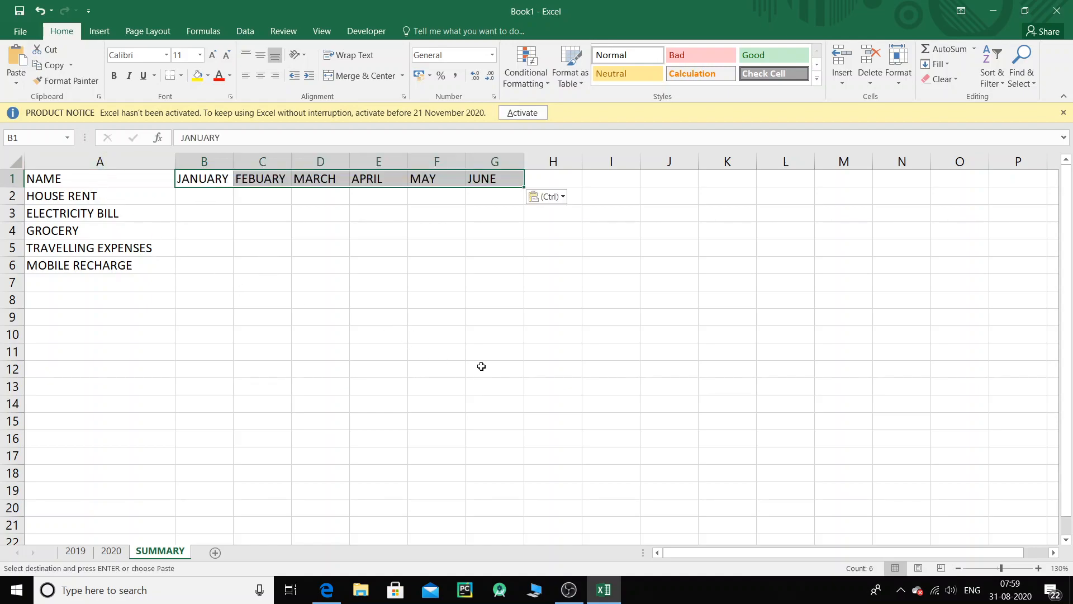
scroll(481, 366, up, 3)
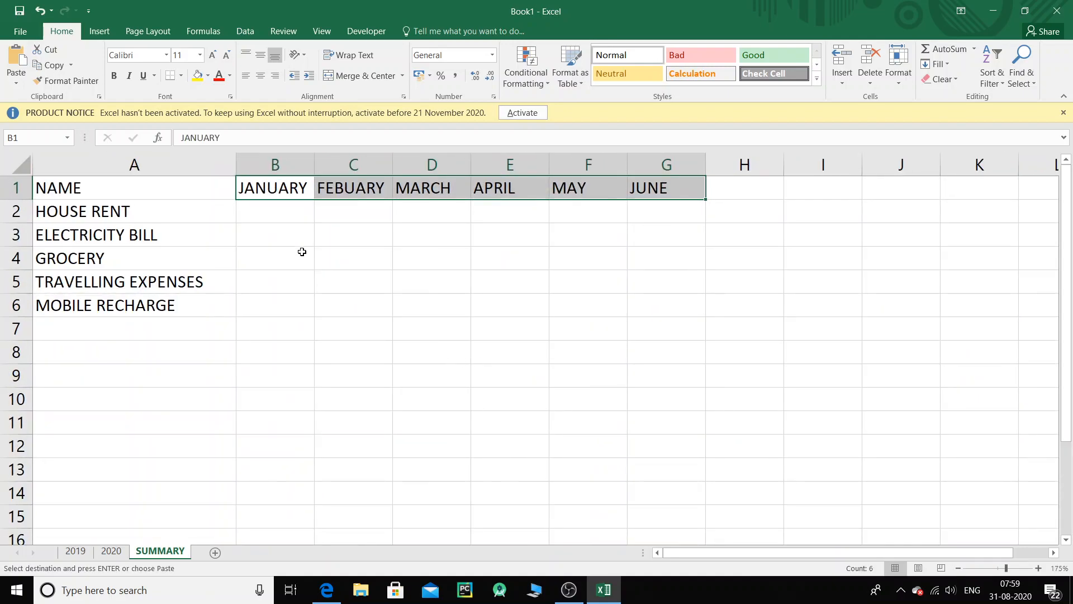
On the 2020 sheet, set the HOUSE RENT amount to 3000 for every month from January to June
click(82, 555)
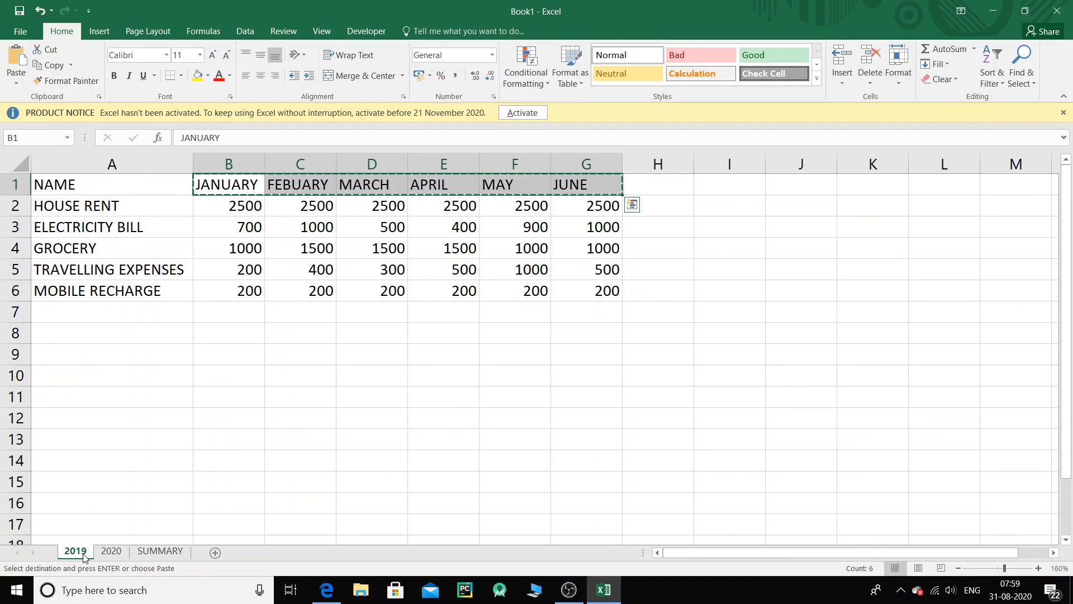
click(249, 206)
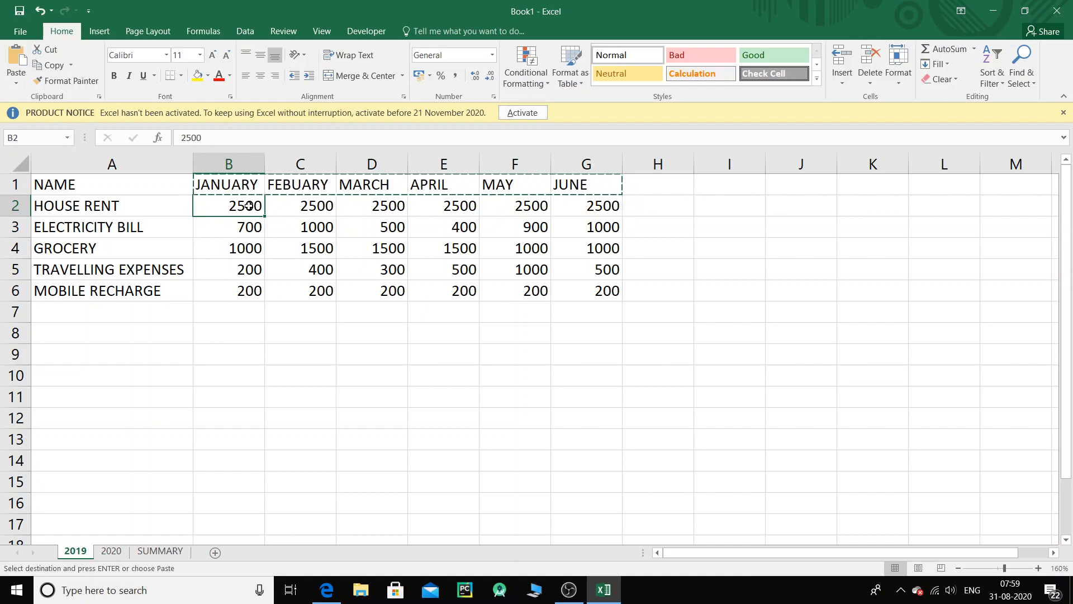
click(111, 550)
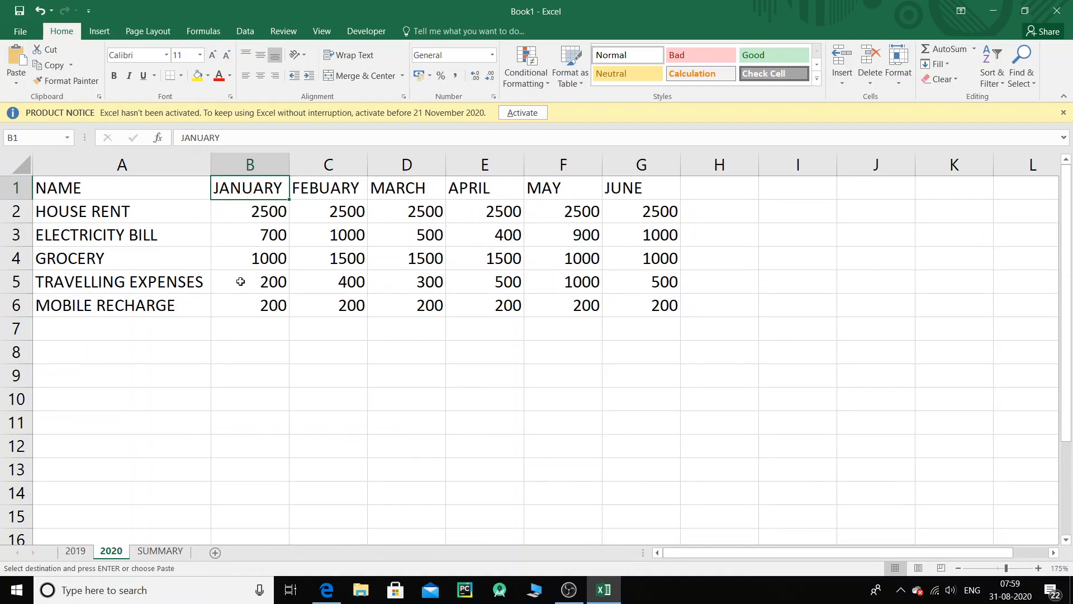
click(273, 213)
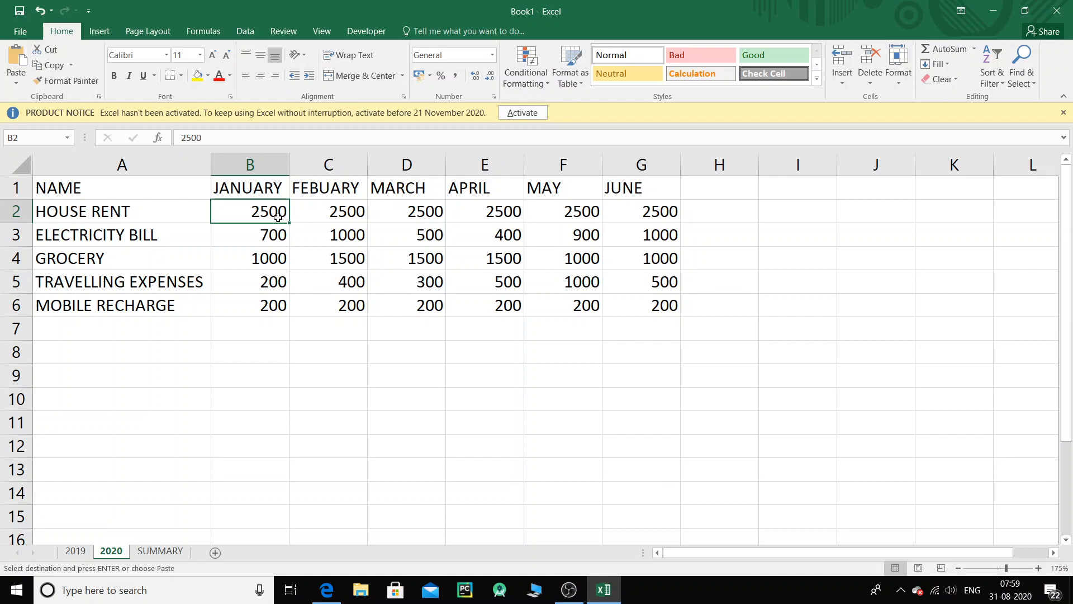
text(3000)
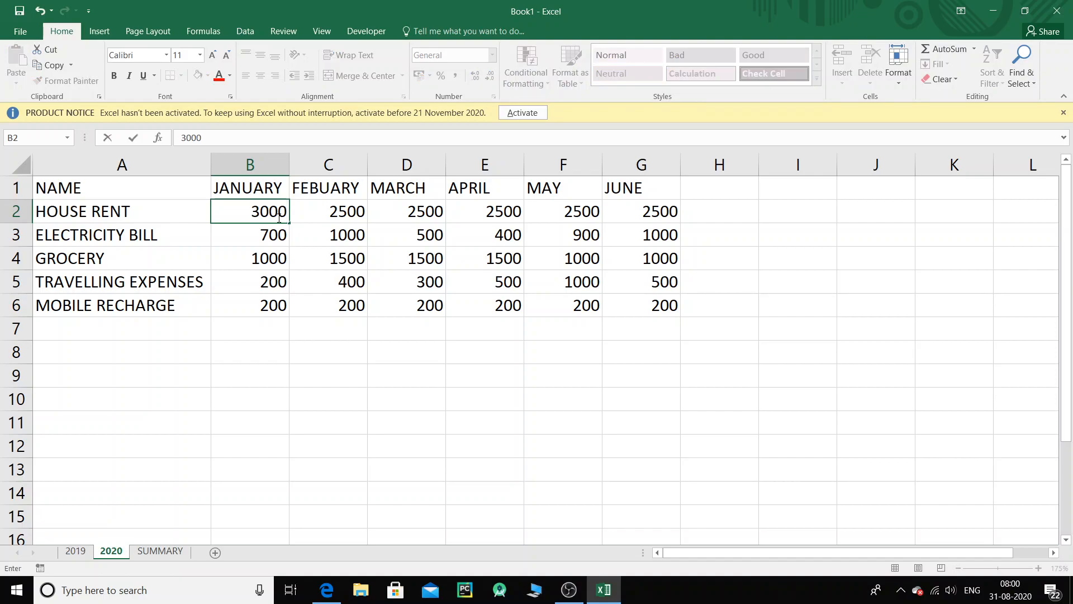
click(257, 252)
click(282, 215)
drag(291, 225, 674, 224)
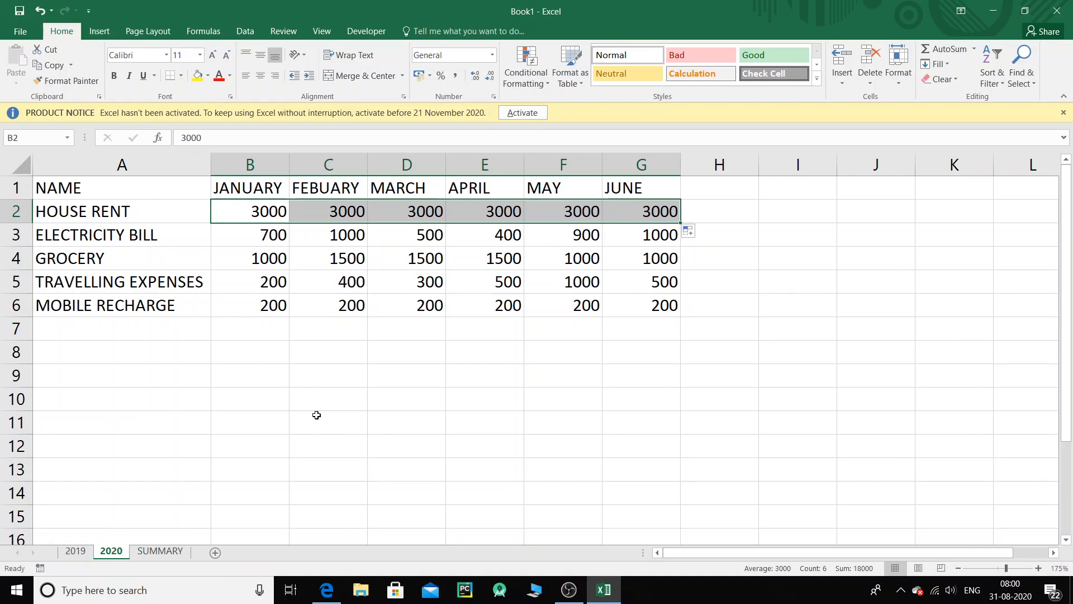
Set the 2020 ELECTRICITY BILL amounts for January to June to 600, 400, 100, 600, 800 and 400
click(272, 239)
text(600)
key(Tab)
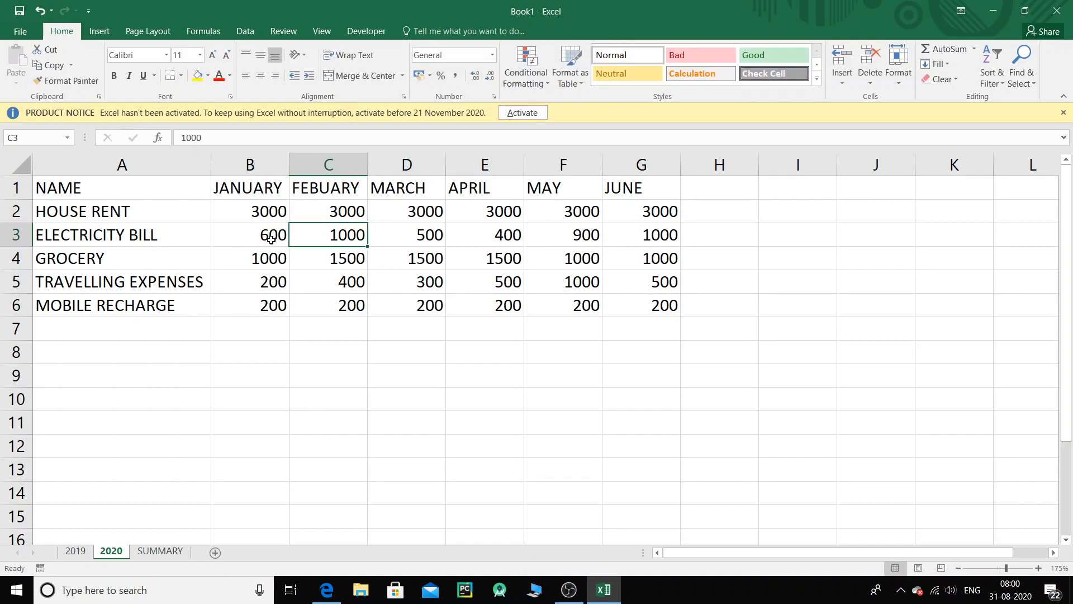
text(400)
key(Tab)
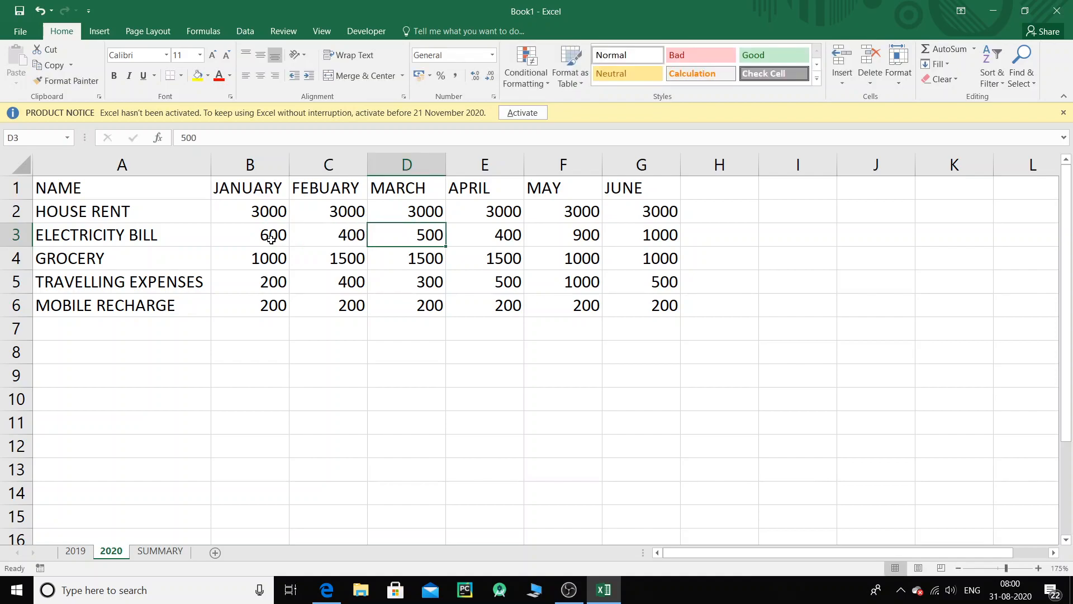
text(100)
key(Tab)
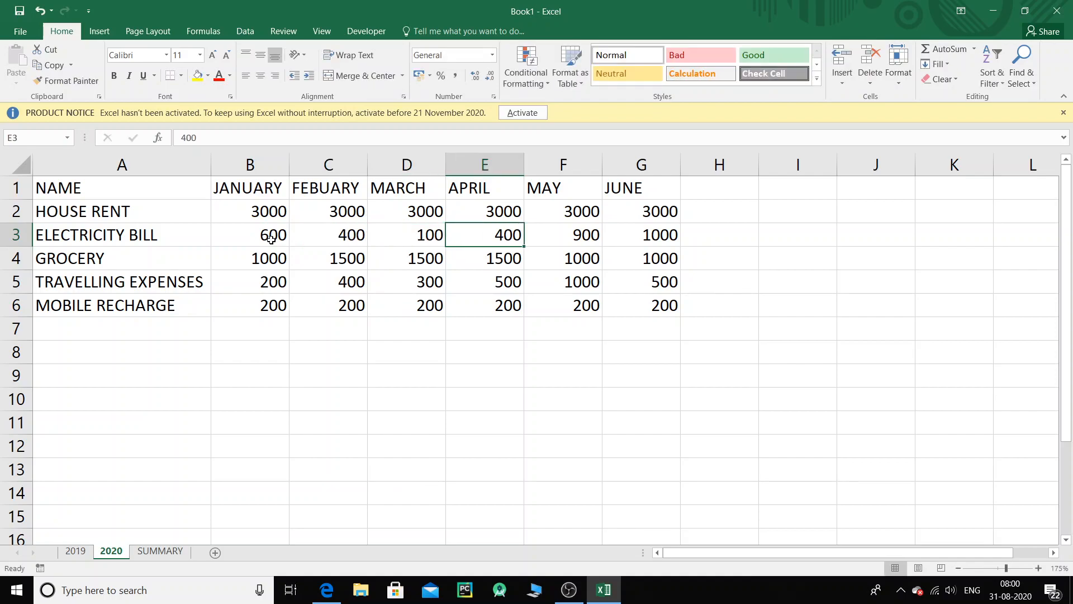
text(600)
key(Tab)
text(800)
key(Tab)
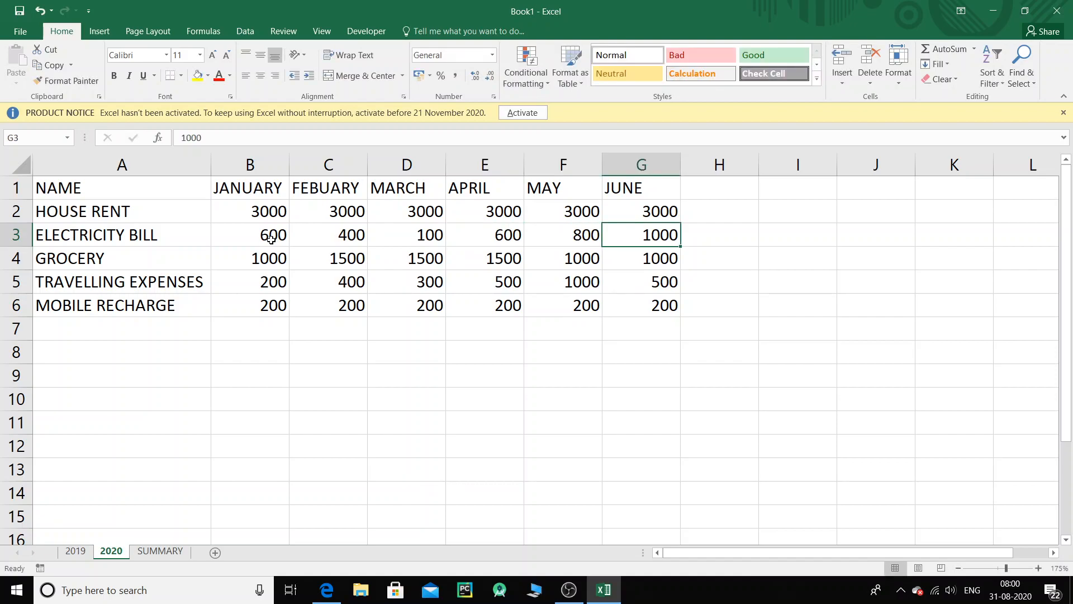
text(400)
key(Return)
Set the January GROCERY amount on the 2020 sheet to 800
key(Left)
key(Left)
key(Left)
key(Left)
key(Left)
key(Down)
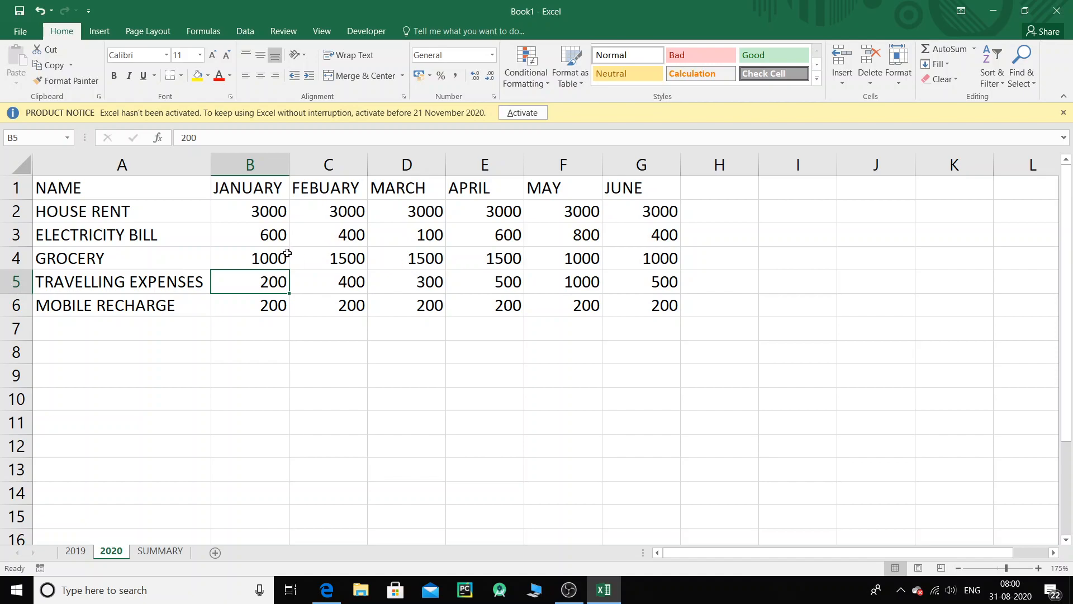
click(269, 258)
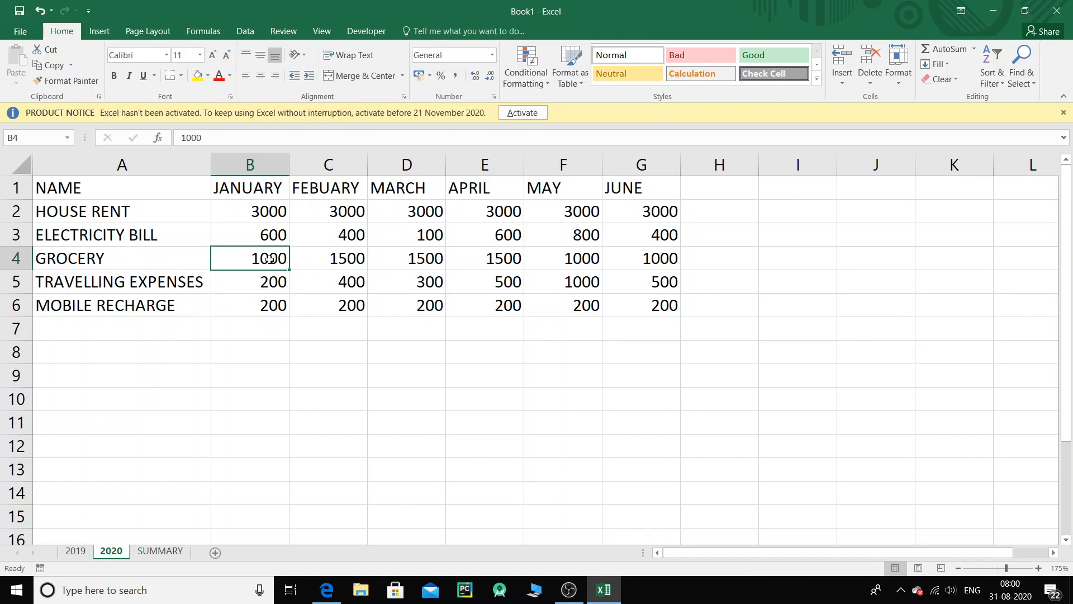
text(800)
key(Tab)
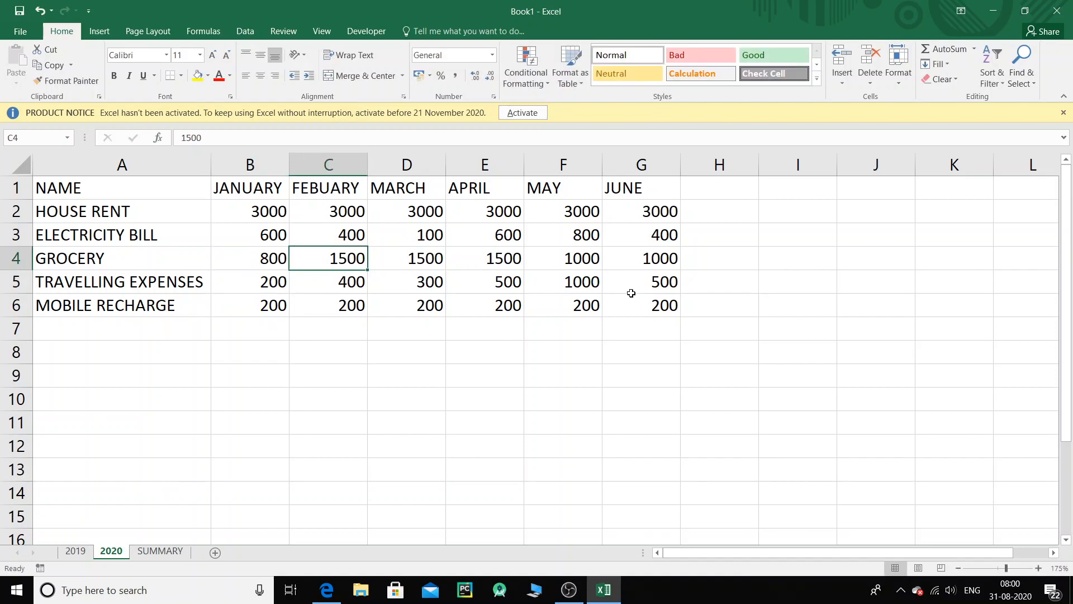
Compare the January house rent entries on the 2019 and 2020 sheets, ending on the SUMMARY sheet
click(180, 550)
click(286, 211)
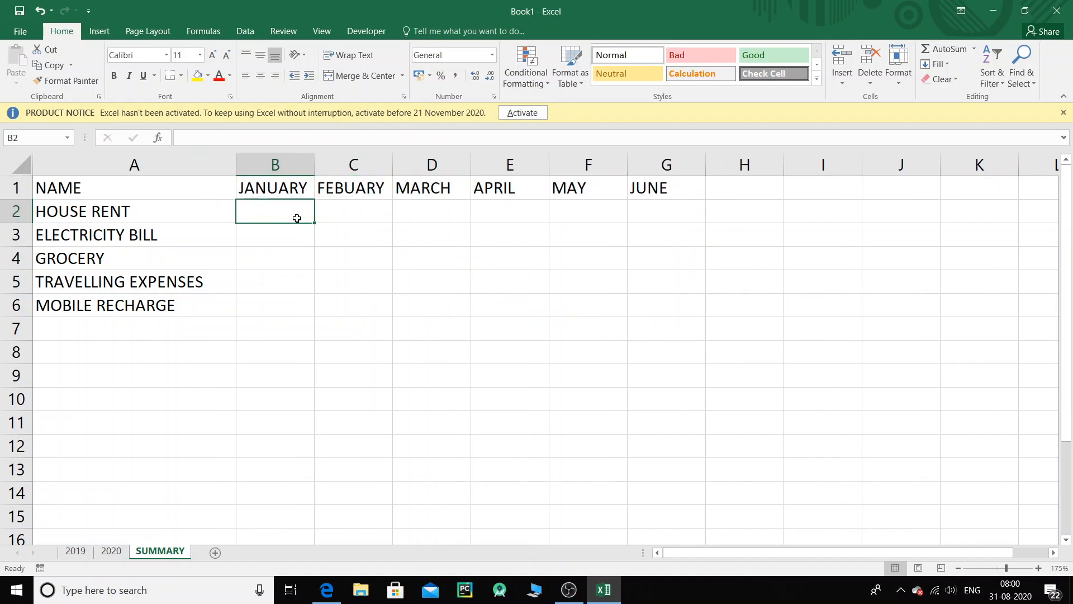
click(73, 554)
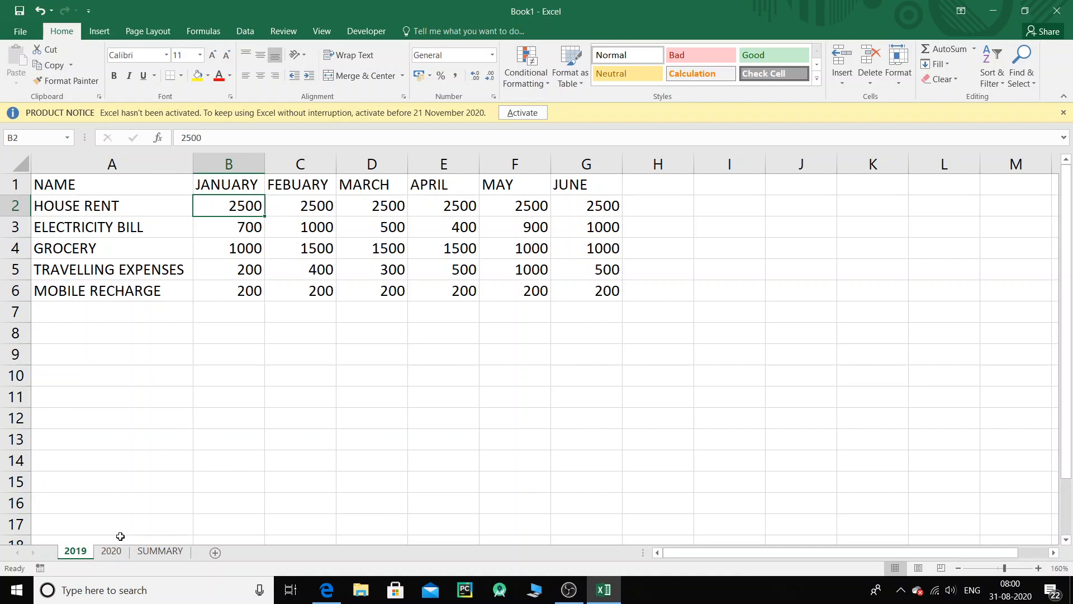
click(112, 551)
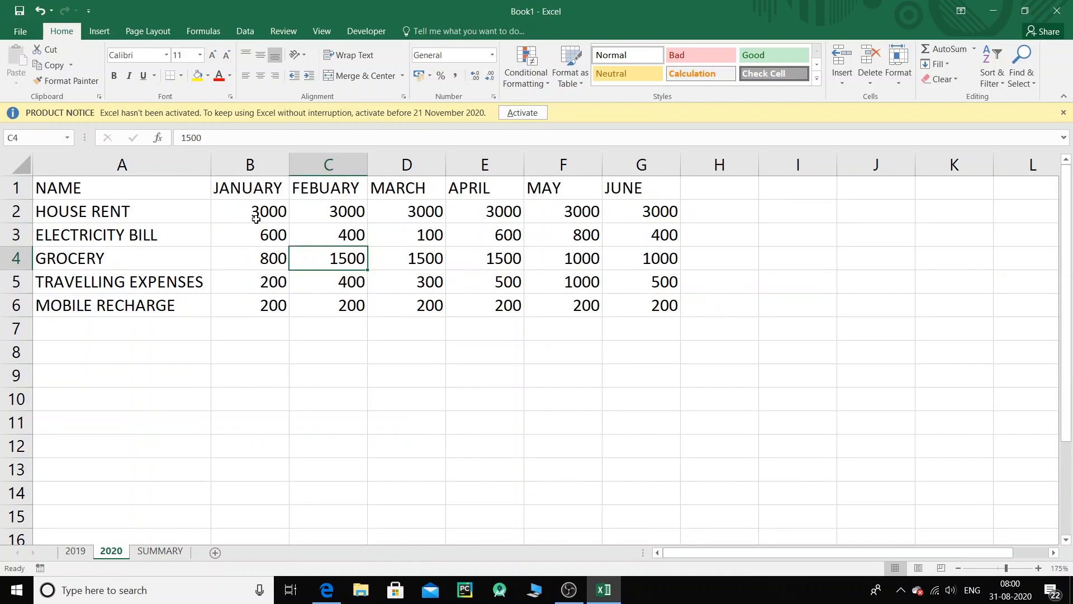
click(159, 551)
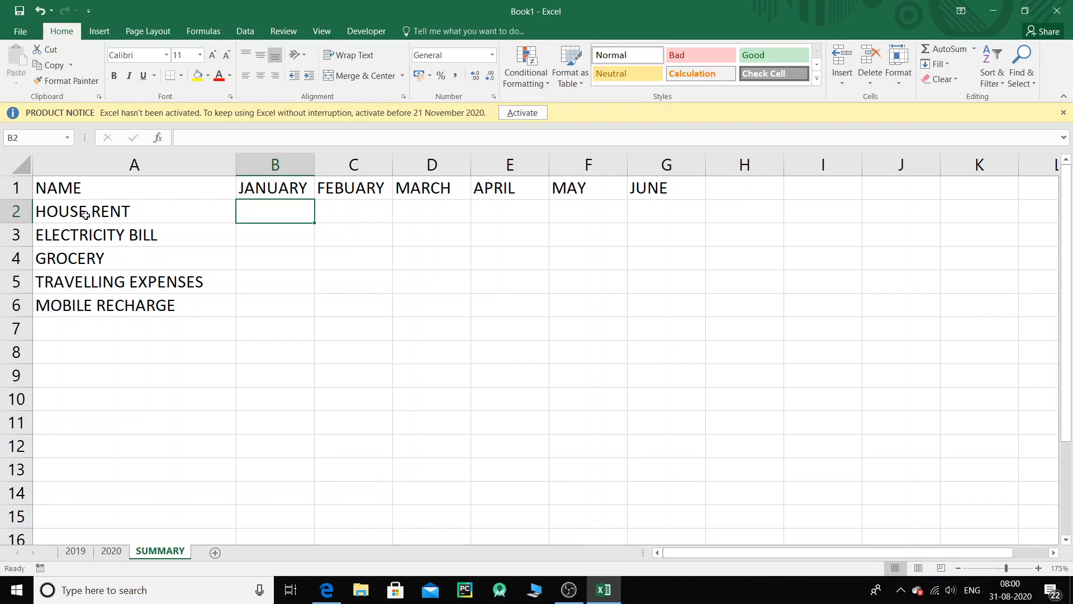
click(269, 230)
click(269, 213)
text(=)
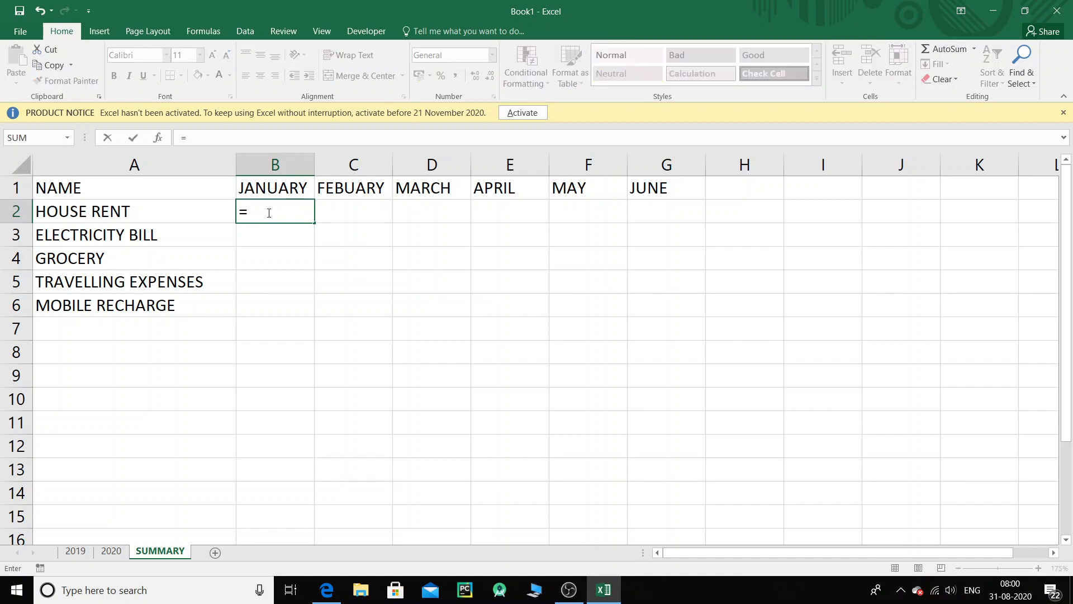
text(SUM)
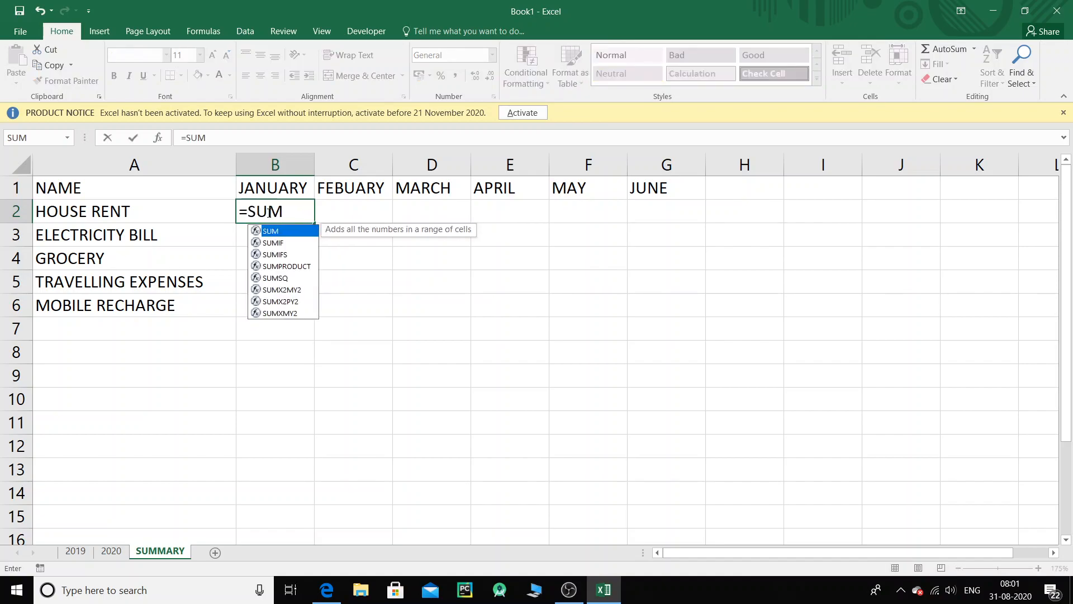
text(()
click(318, 162)
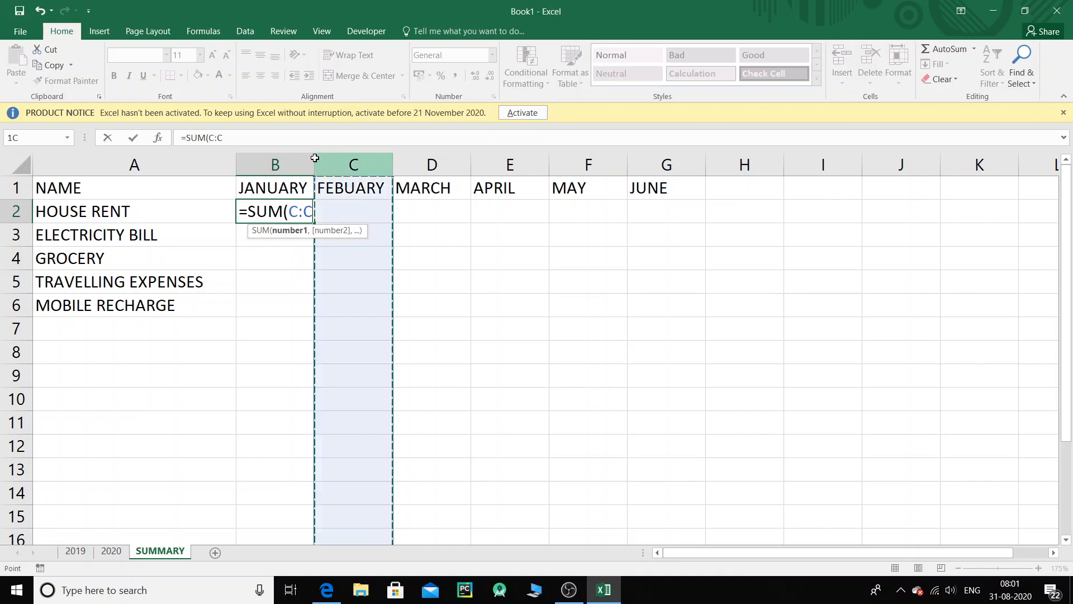
key(Escape)
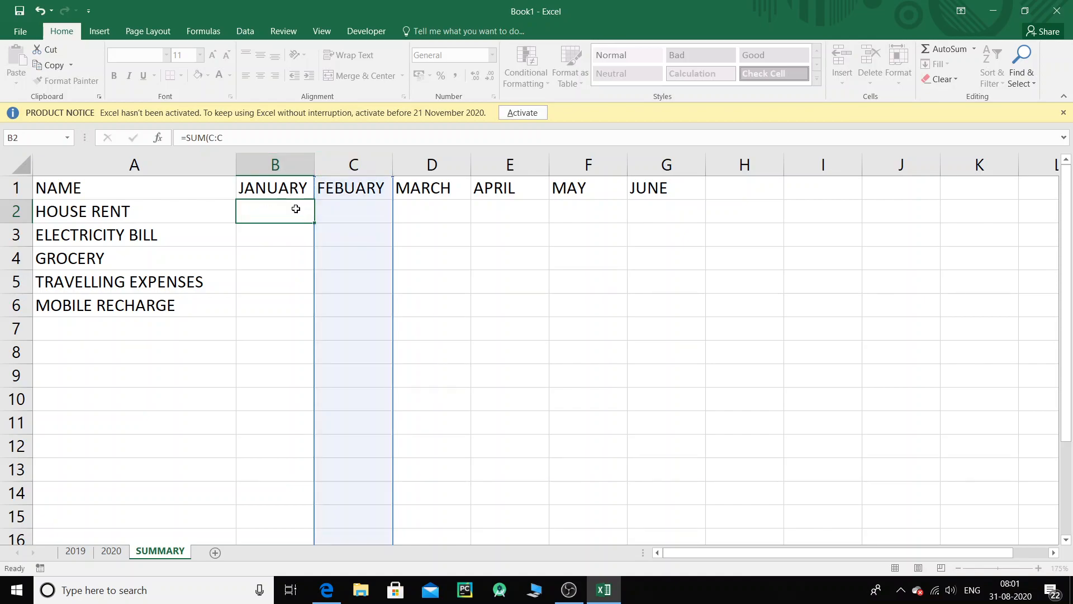
Widen the JANUARY column on the SUMMARY sheet to make room for a longer formula
click(301, 234)
click(290, 208)
drag(314, 165, 363, 165)
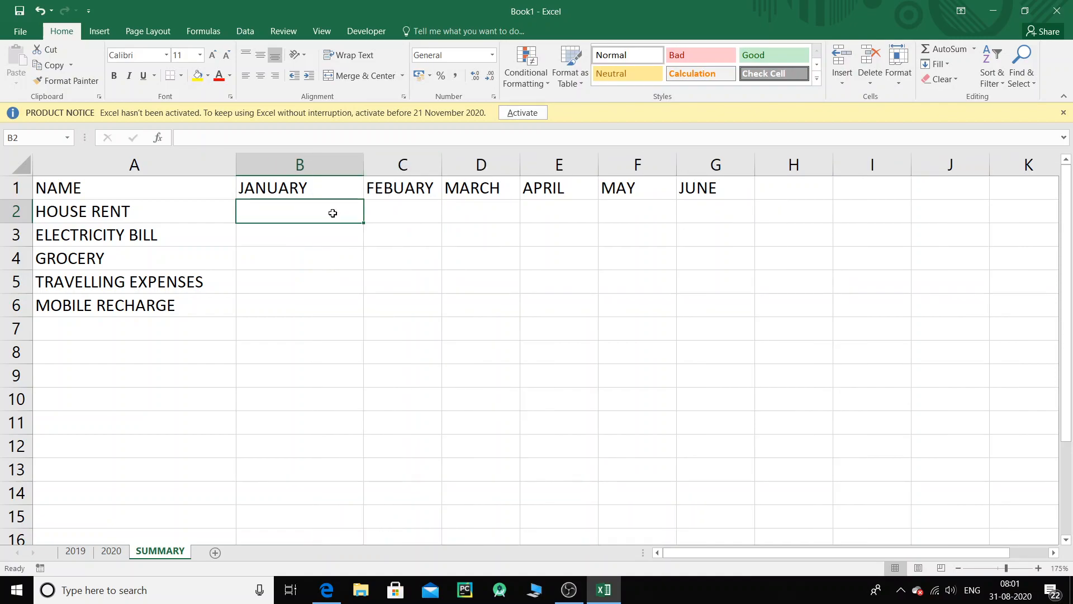
Enter the formula =SUM('2019'!B2+'2020'!B2) in SUMMARY cell B2 to total January house rent across both years
text(=SUM)
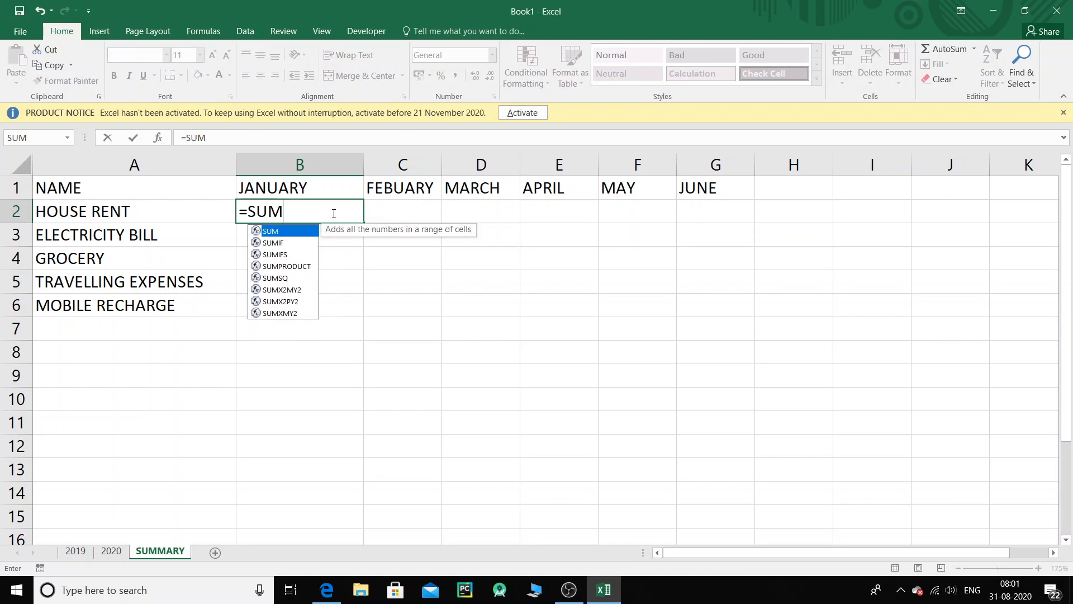
text(()
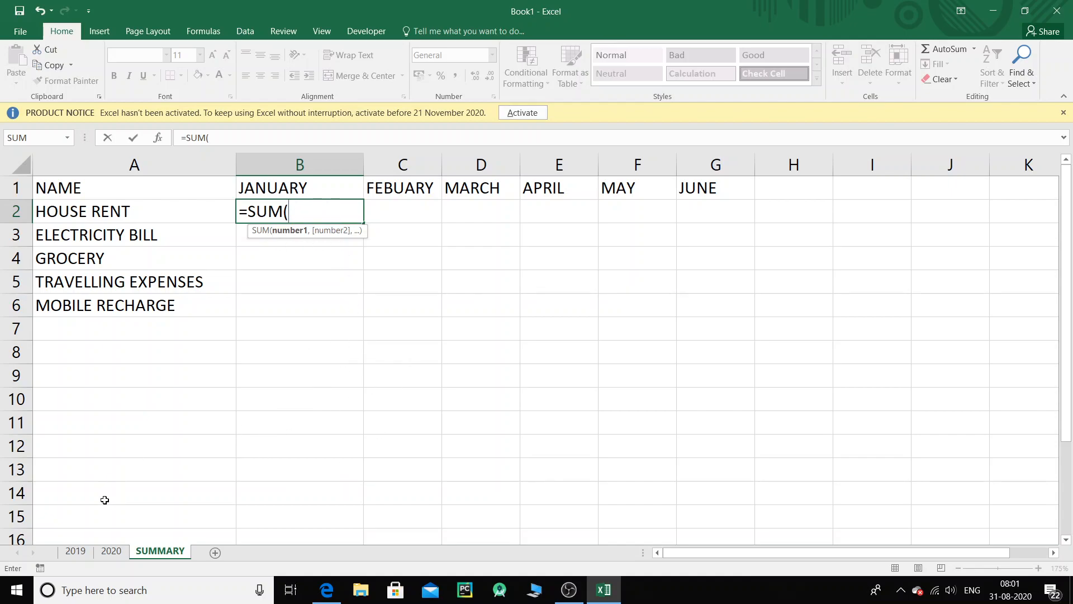
click(75, 551)
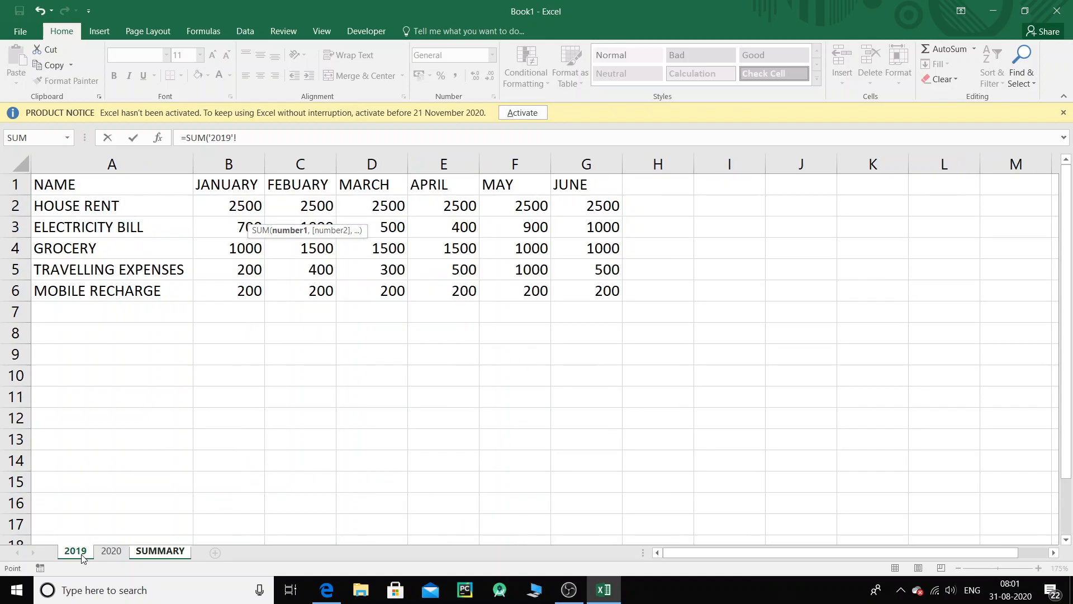
click(251, 207)
text(+)
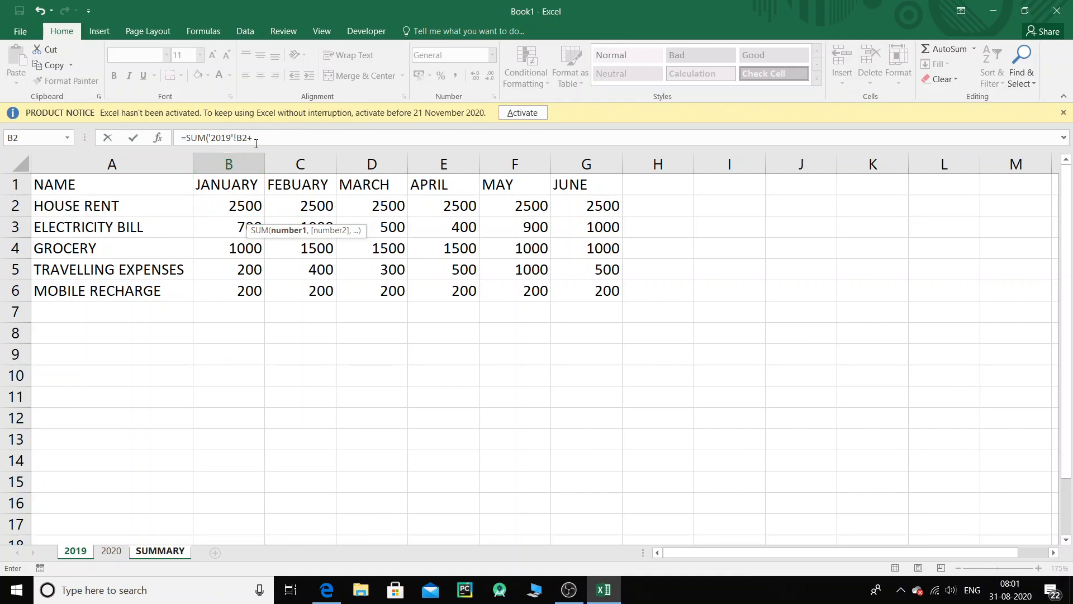
click(111, 551)
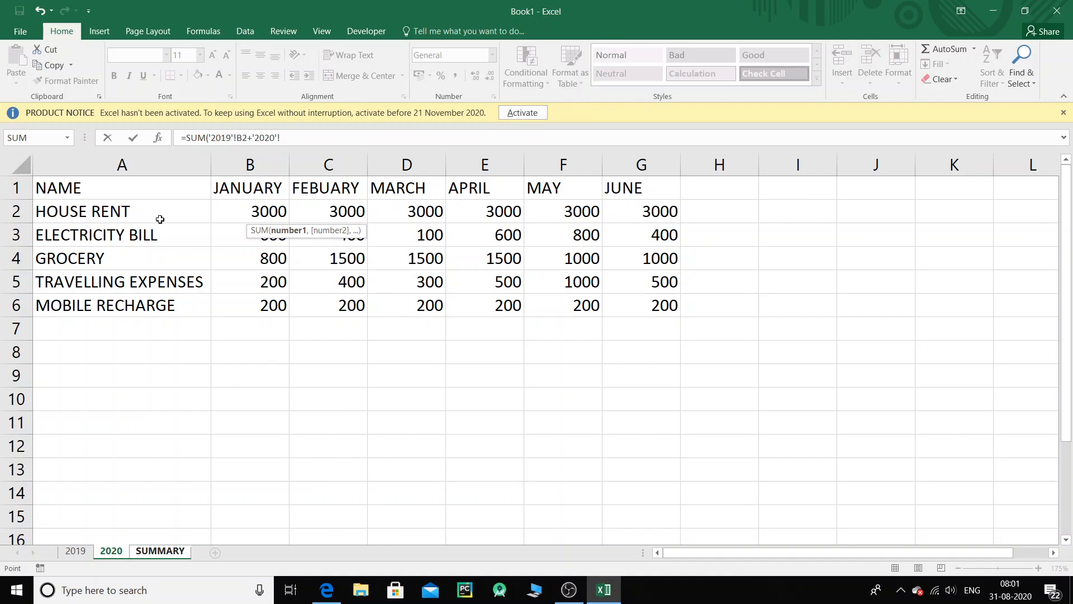
click(260, 210)
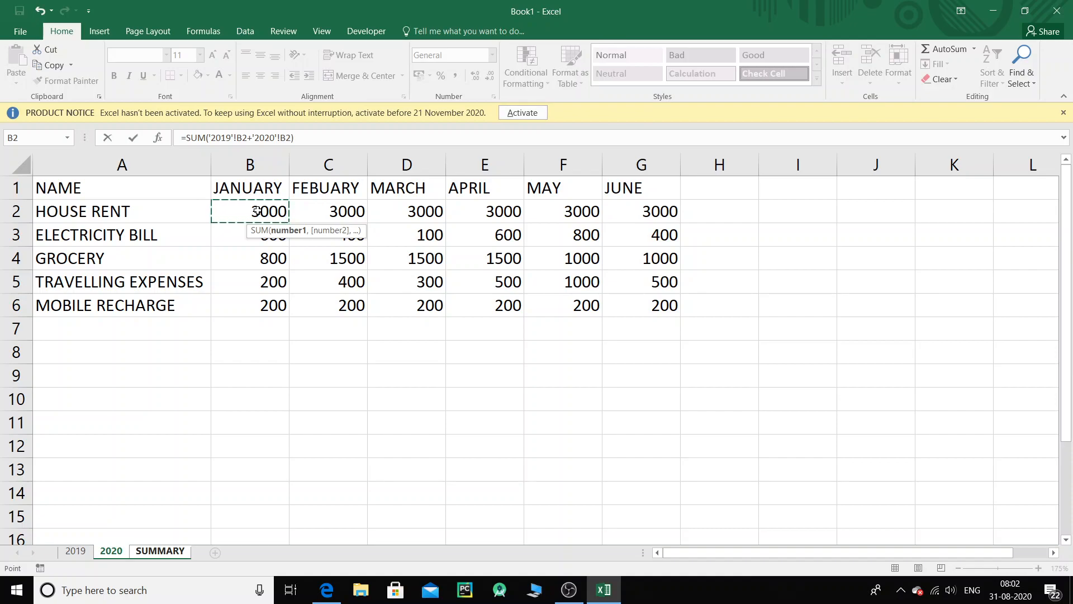
text())
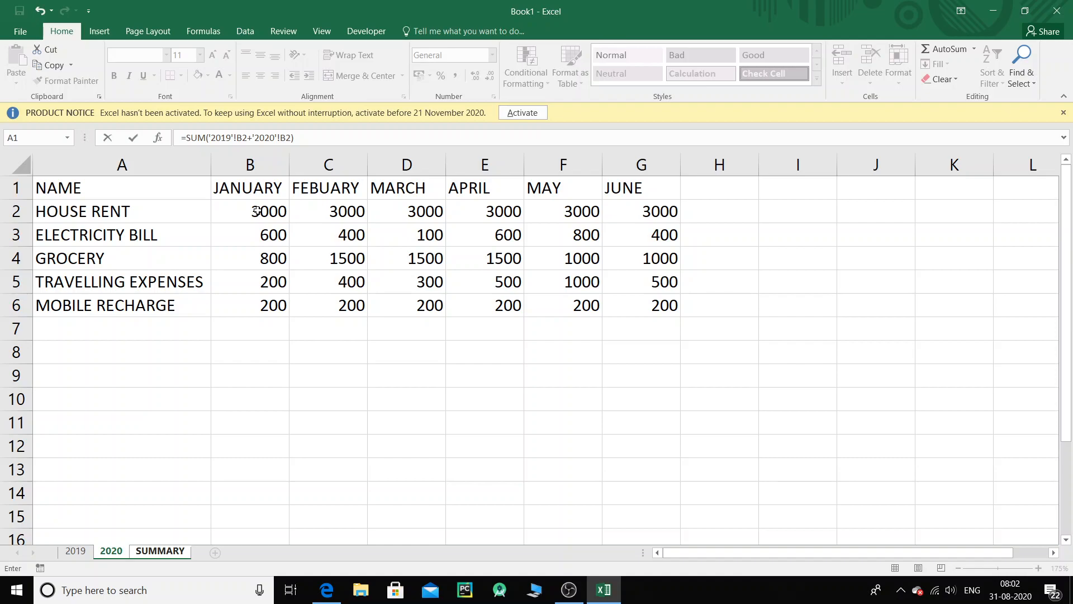
key(Return)
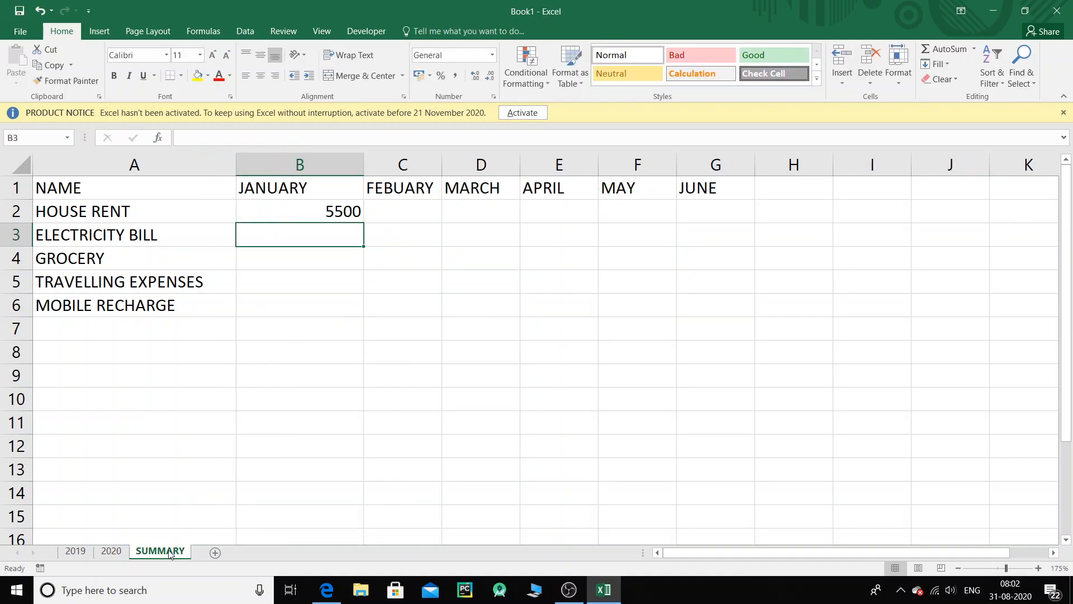
Check the January house rent formula in SUMMARY cell B2 against its source cells on the 2019 and 2020 sheets
click(332, 212)
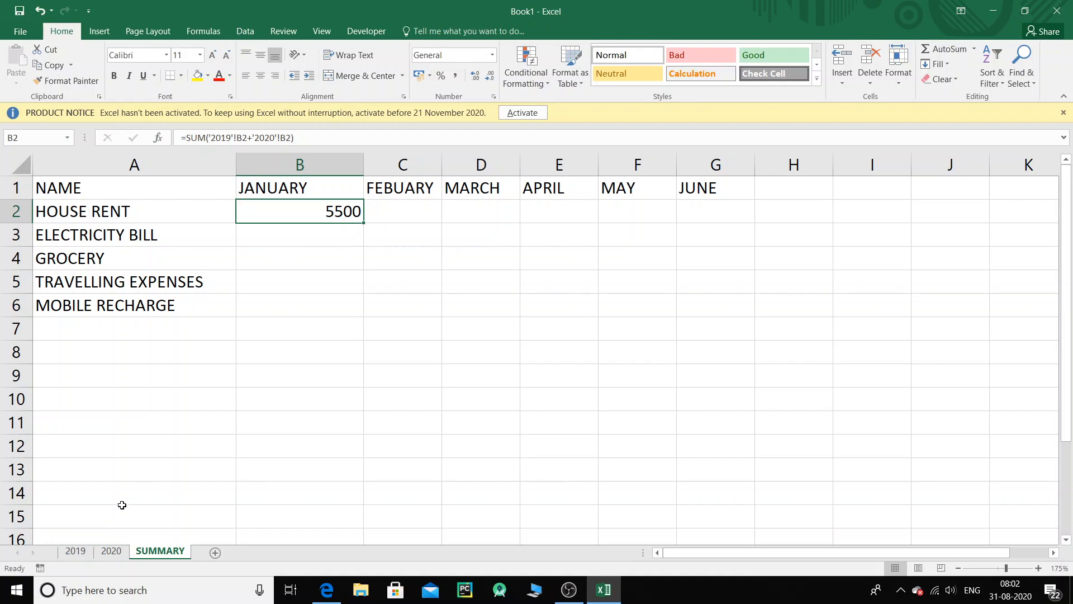
click(76, 551)
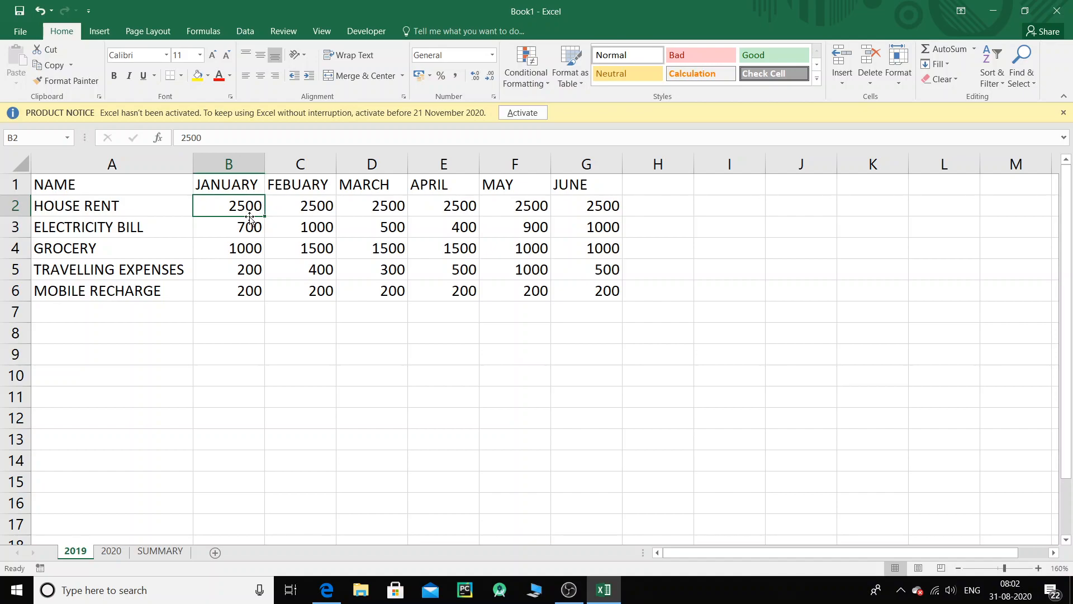
click(119, 554)
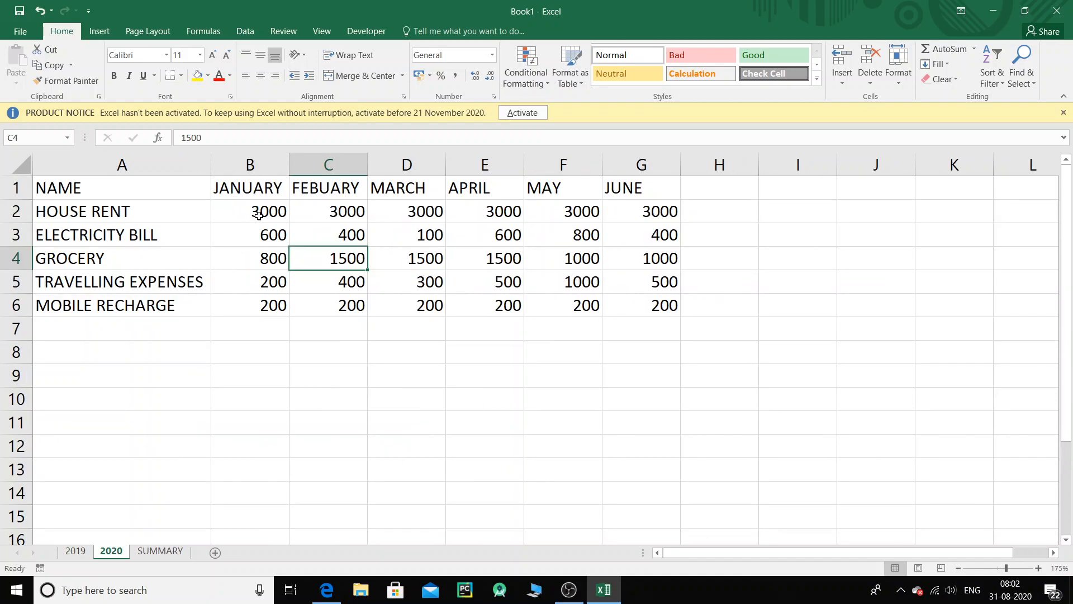
click(176, 555)
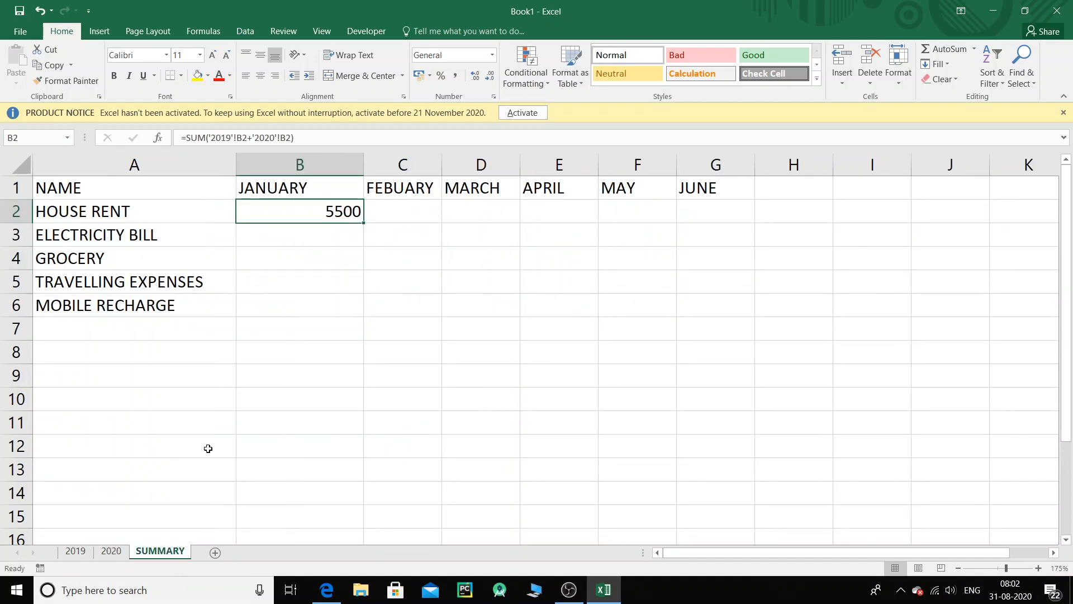
Fill the house rent formula from B2 across to June in G2 and check the entries on the 2020 and 2019 sheets
mouse_move(364, 222)
mouse_down()
mouse_move(433, 222)
mouse_move(364, 225)
mouse_up()
drag(364, 222, 364, 222)
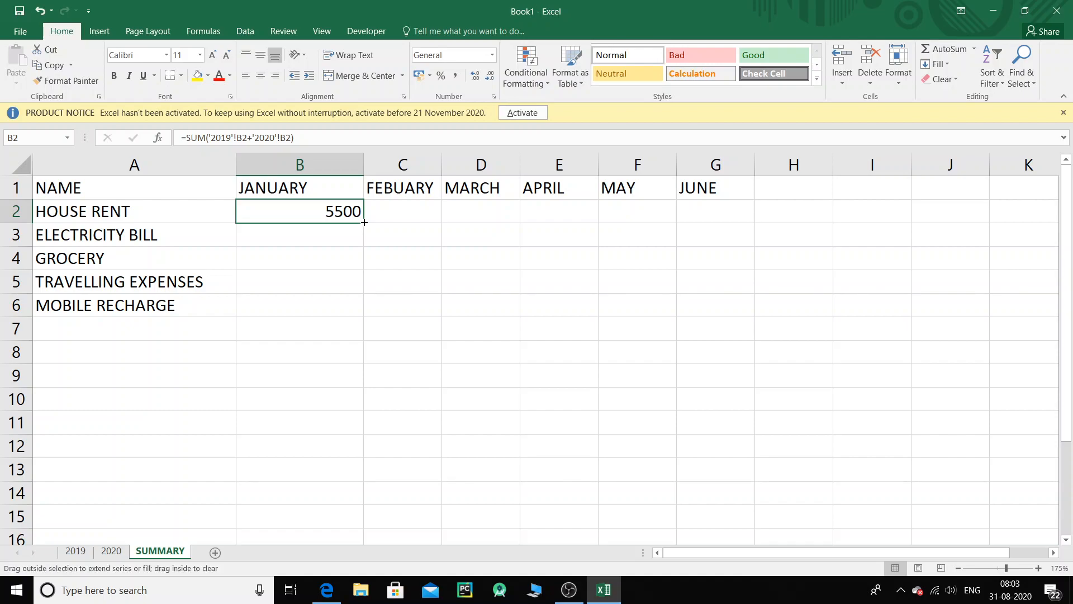
drag(364, 222, 734, 221)
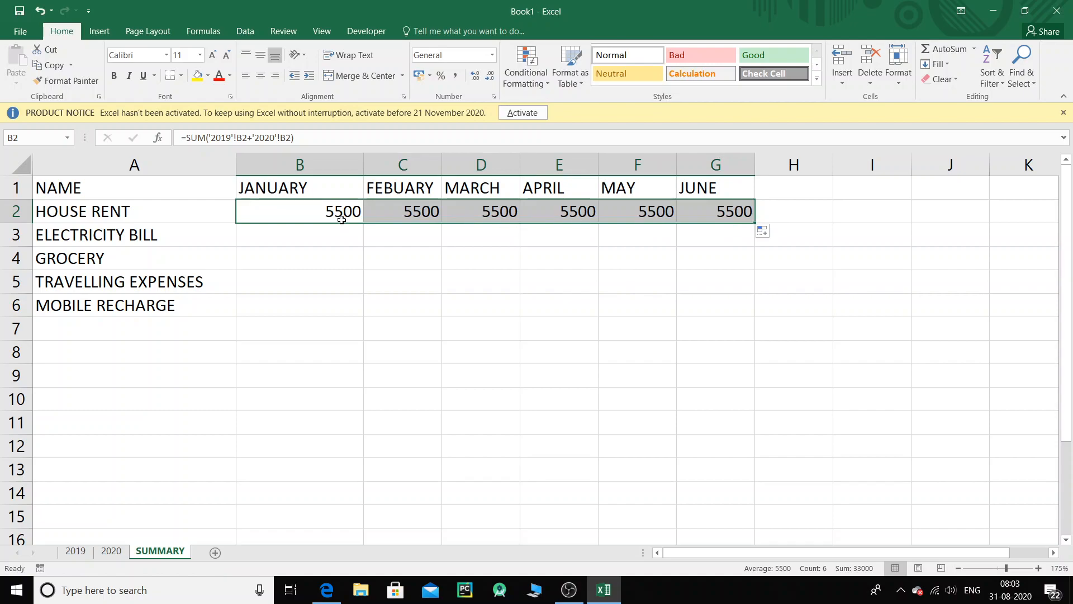
click(111, 552)
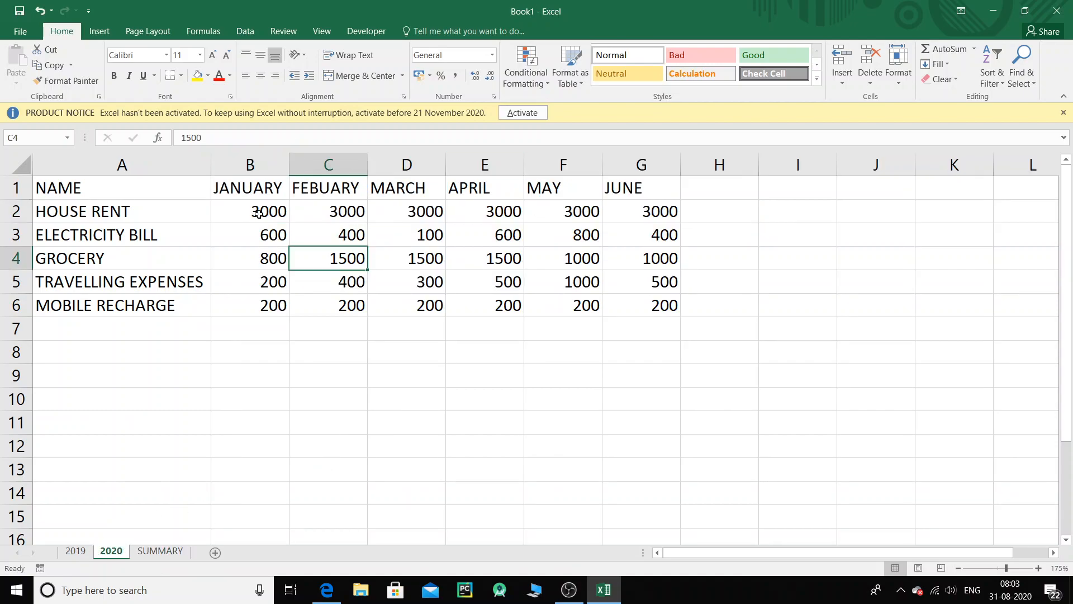
click(89, 551)
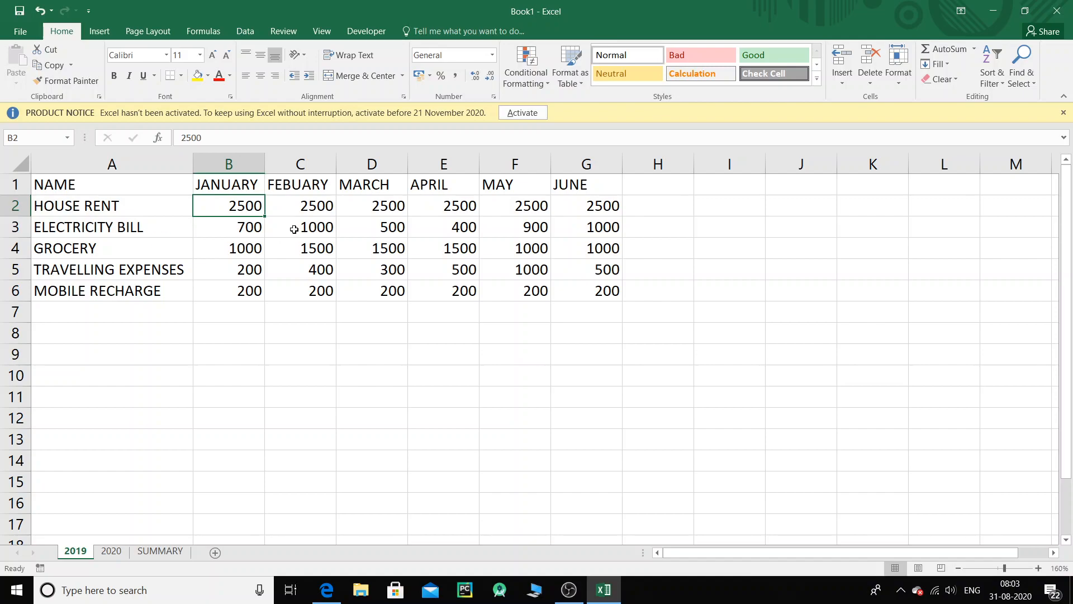
click(162, 551)
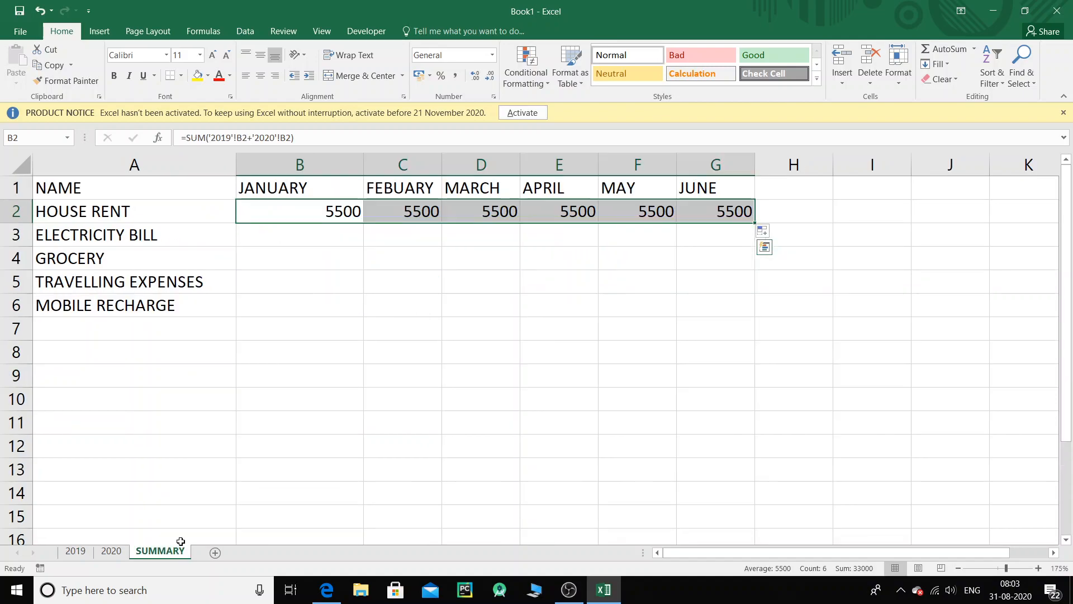
Enter =SUM('2019'!B3+'2020'!B3) in SUMMARY cell B3 to total the January electricity bill across both years
click(302, 239)
text(=SUM)
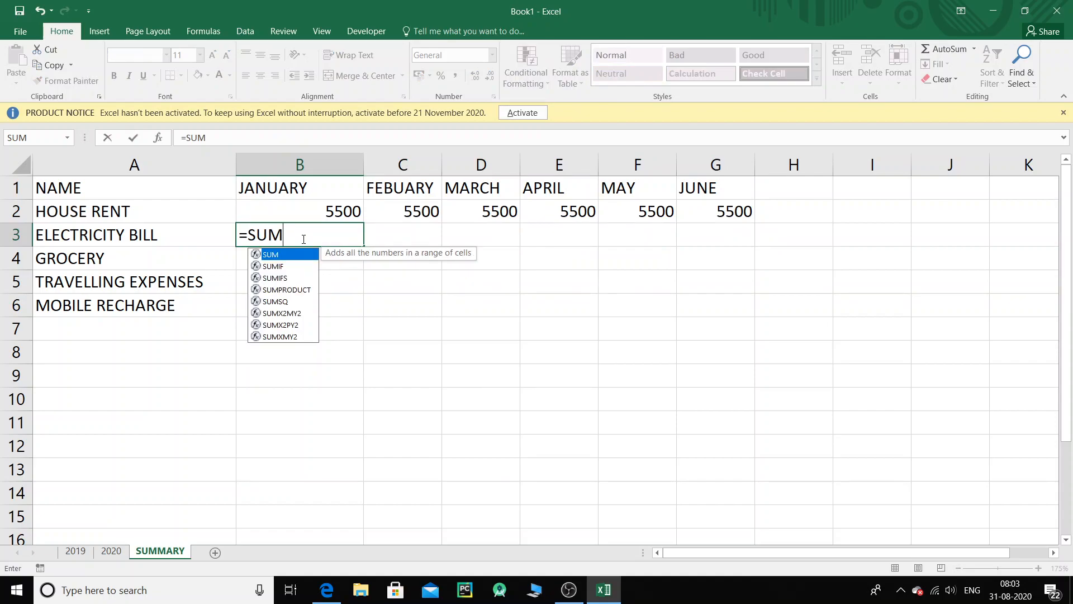
text(()
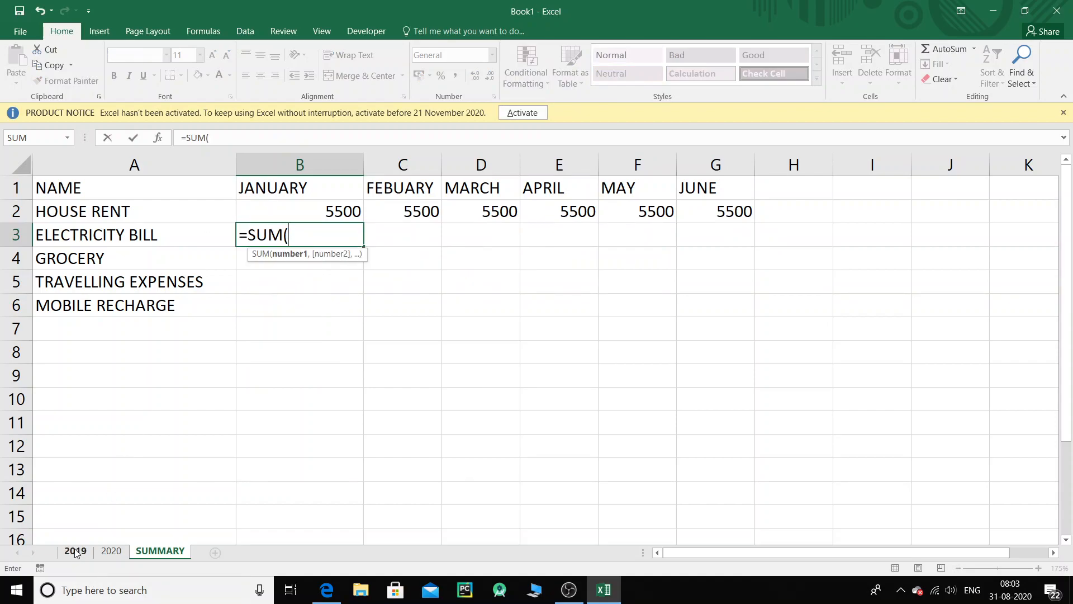
click(75, 551)
click(230, 229)
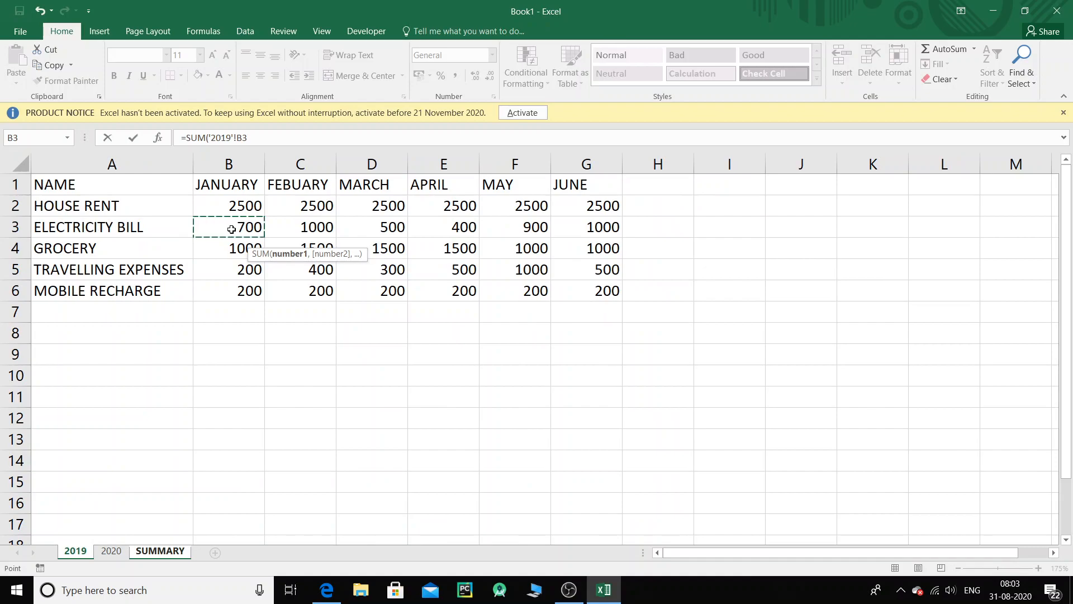
text(+)
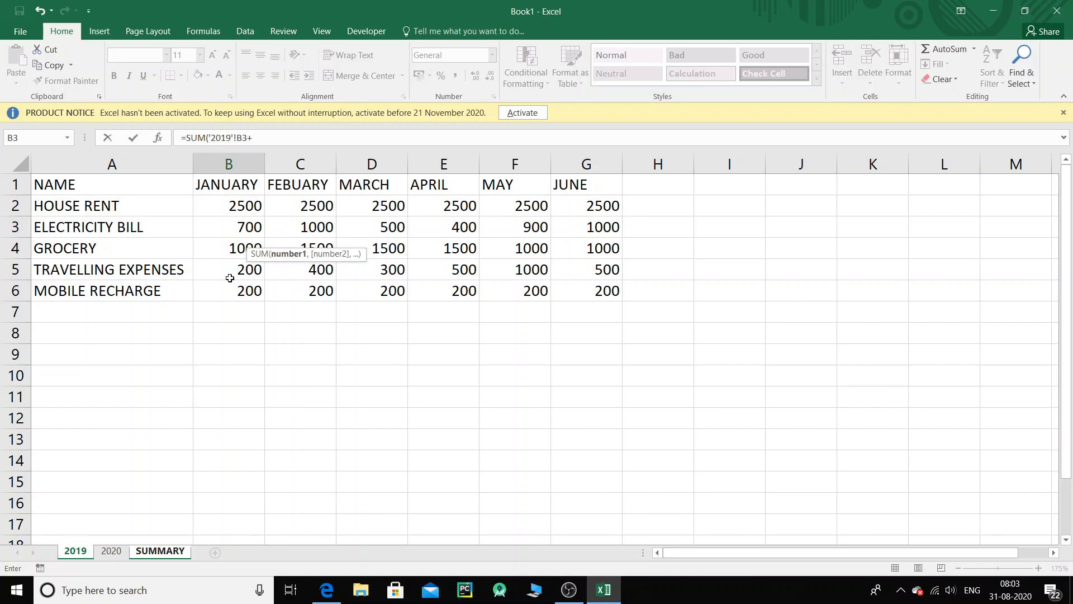
click(113, 555)
click(278, 233)
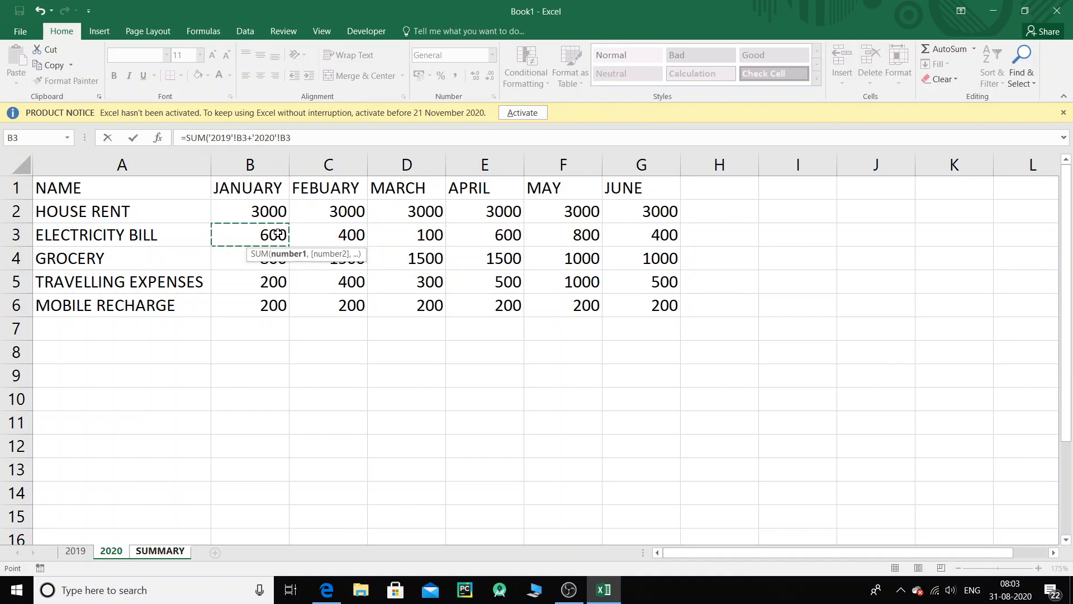
text())
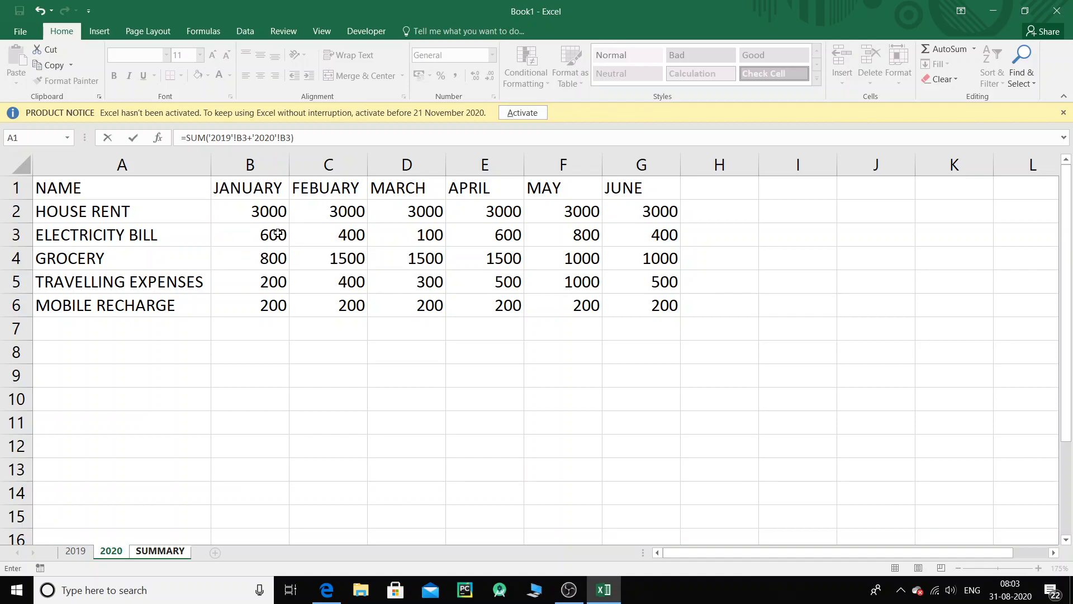
key(Return)
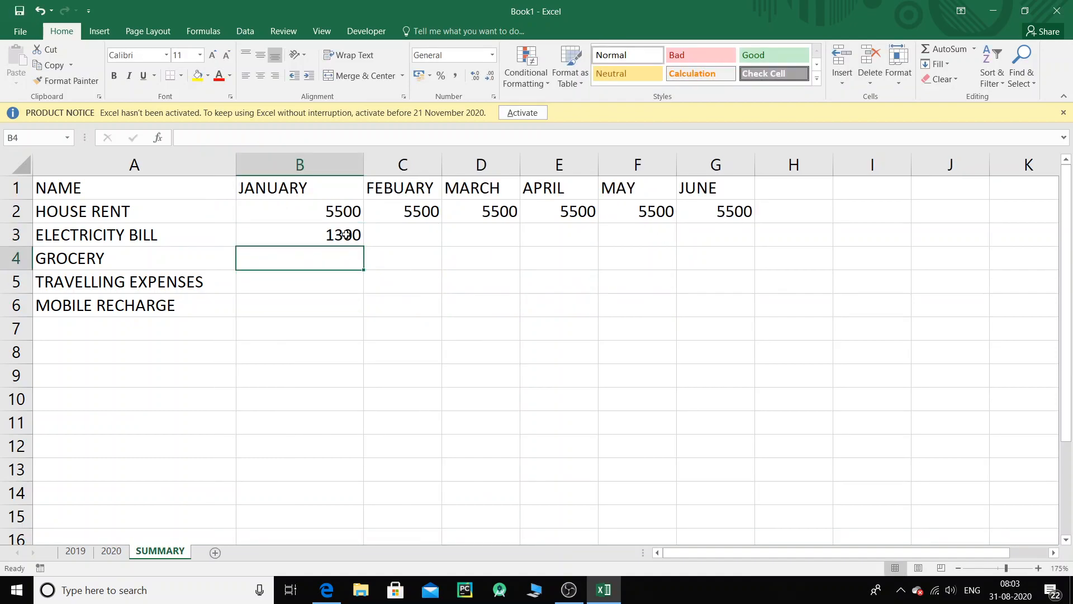
Fill the electricity bill formula from B3 across to G3 and check the source entries on the 2019 sheet
click(345, 234)
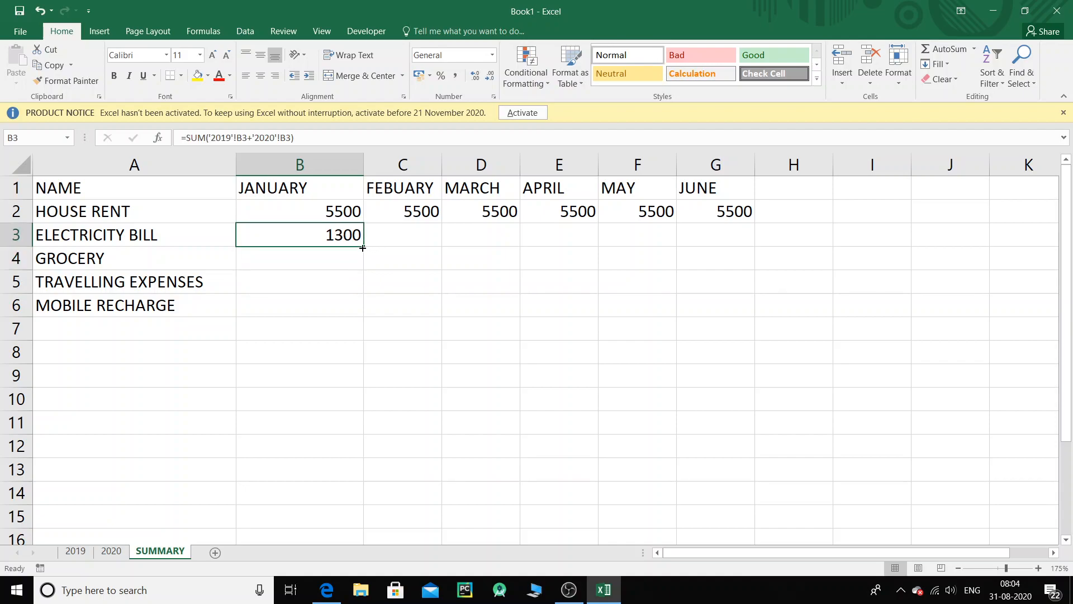
drag(362, 247, 734, 249)
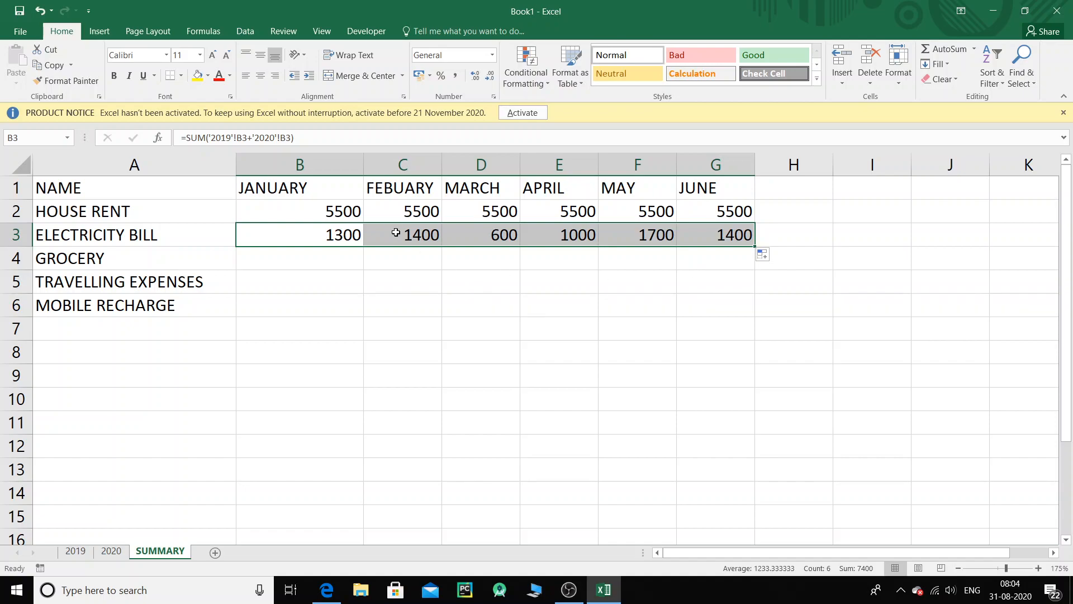
click(76, 551)
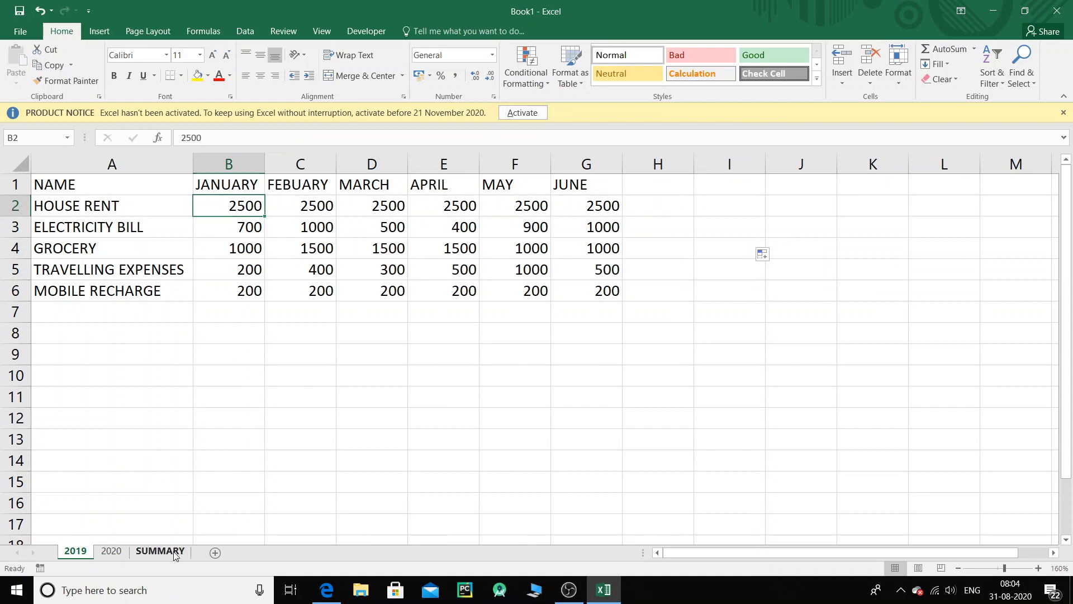
click(168, 551)
Enter =SUM('2019'!B4+'2020'!B4) in SUMMARY cell B4 for grocery and fill the formula across to G4
click(301, 263)
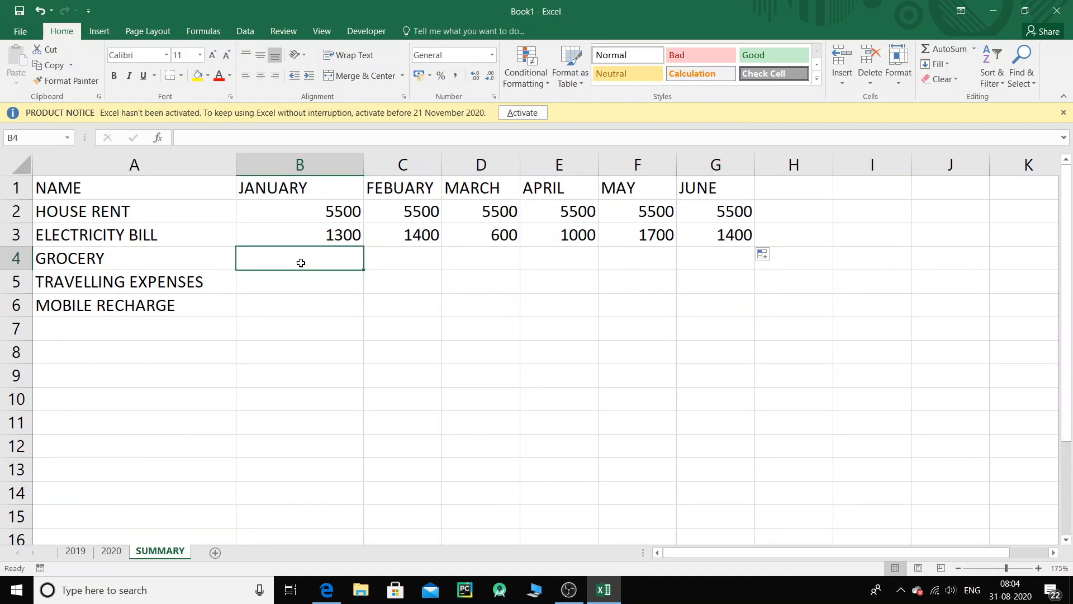
text(=SUM()
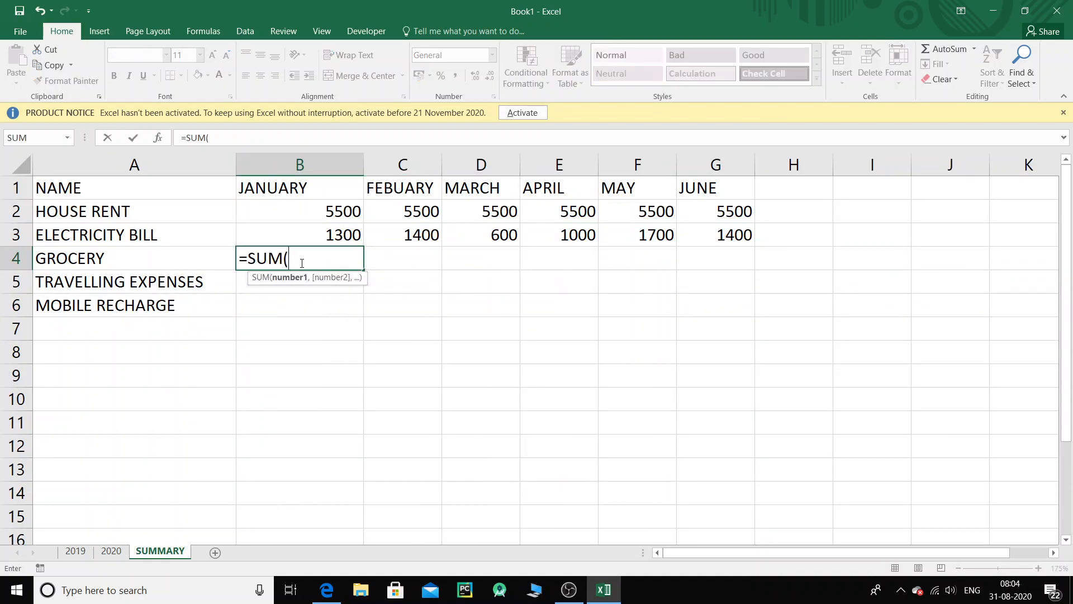
click(83, 552)
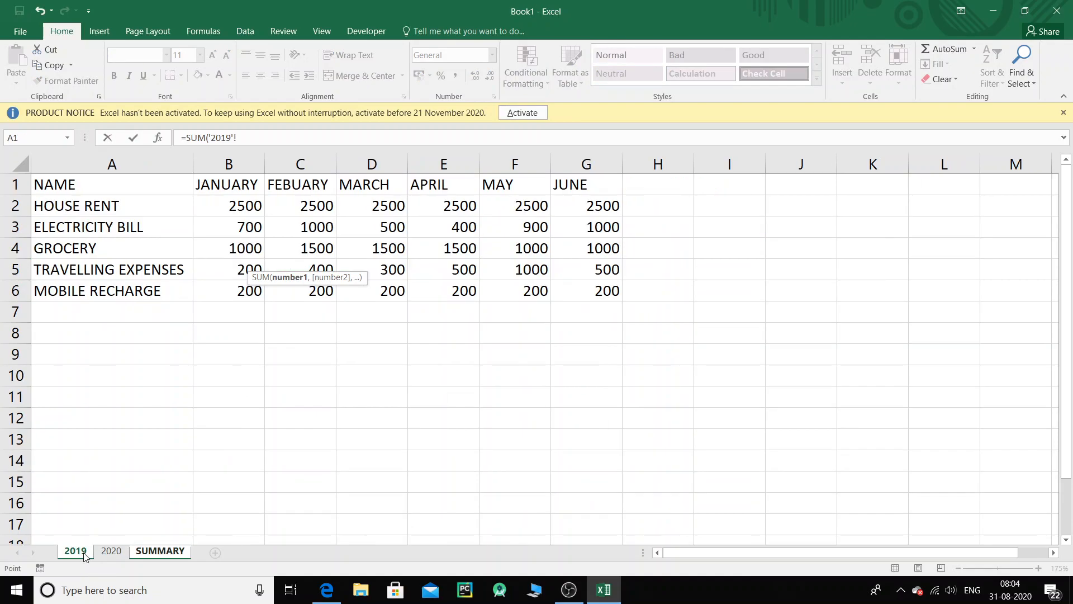
click(254, 248)
text(+)
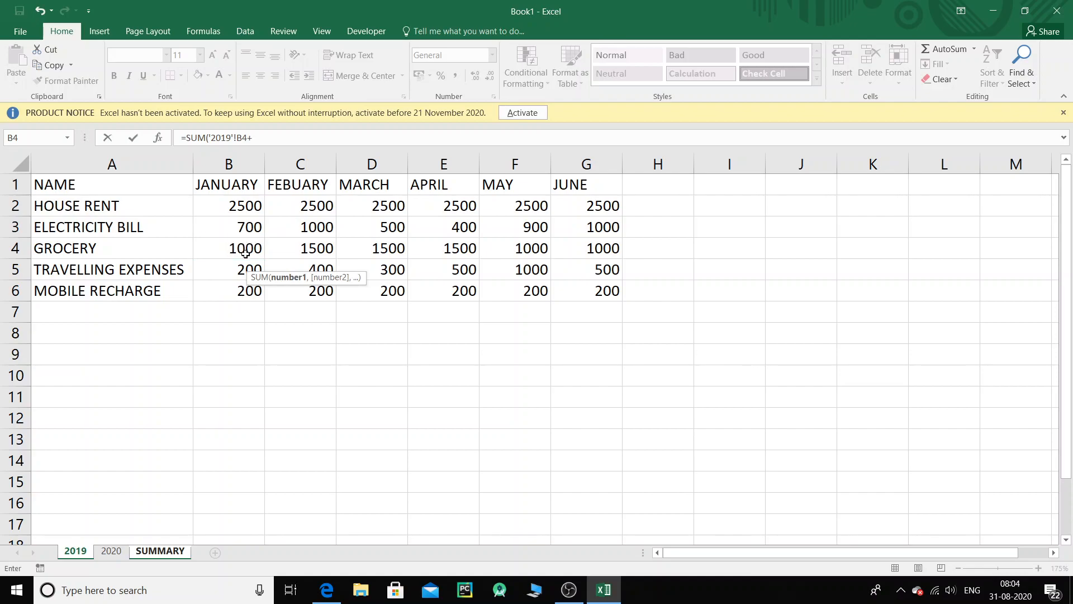
click(111, 551)
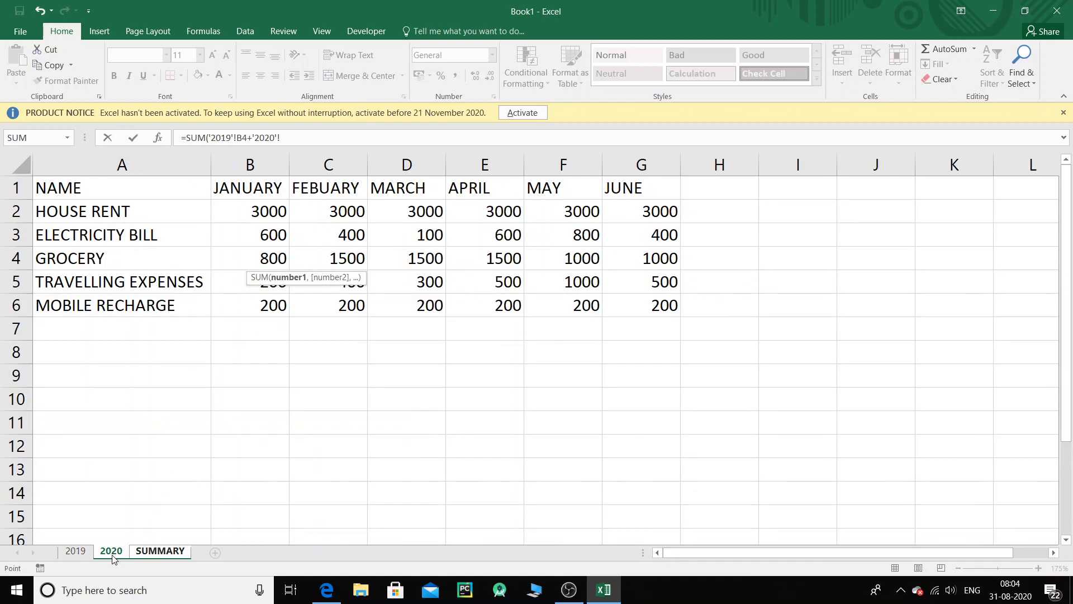
click(278, 256)
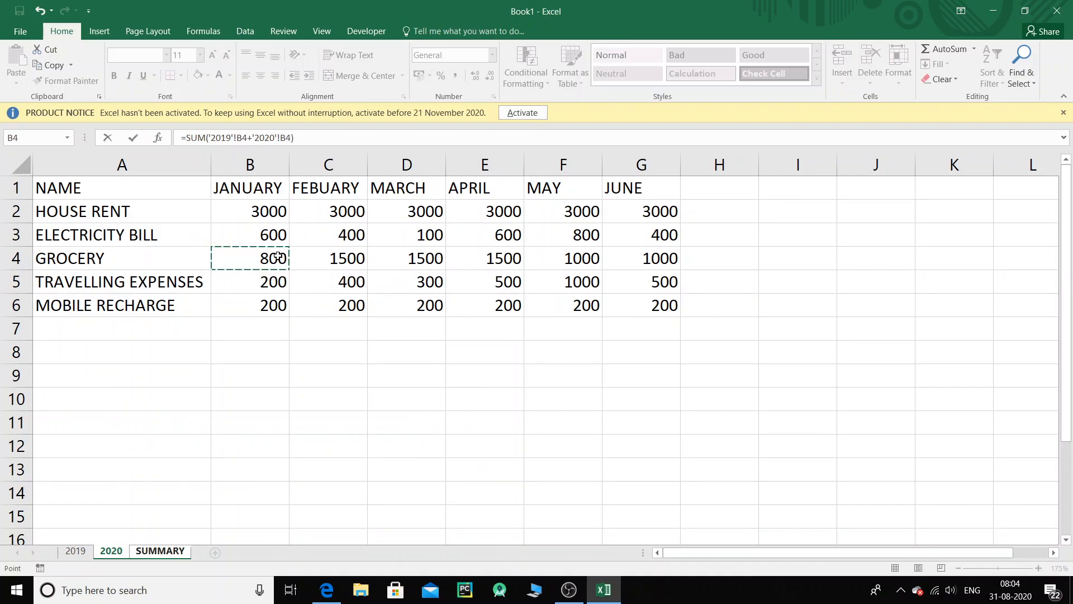
key(Return)
click(362, 257)
drag(365, 268, 736, 270)
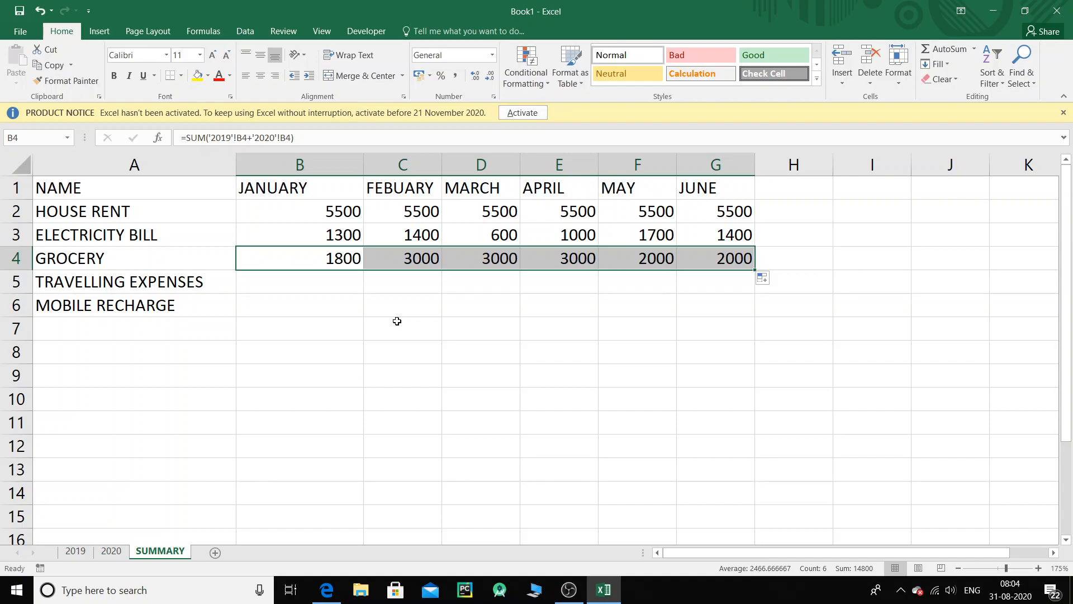
Close the expense workbook without saving and restart Excel with a new blank workbook
click(1056, 11)
click(532, 310)
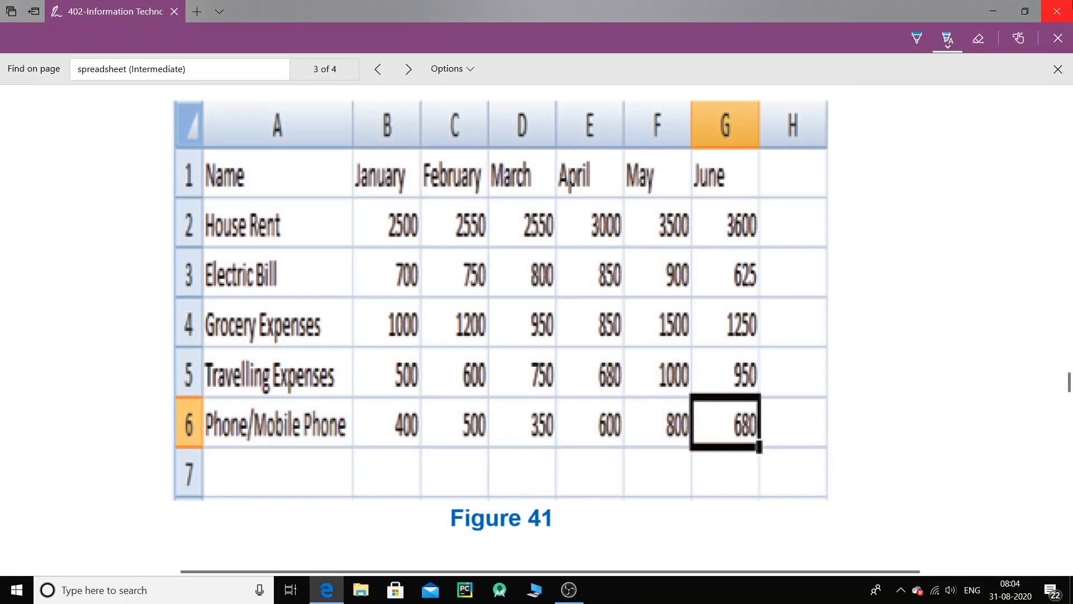
click(129, 598)
text(EXCE)
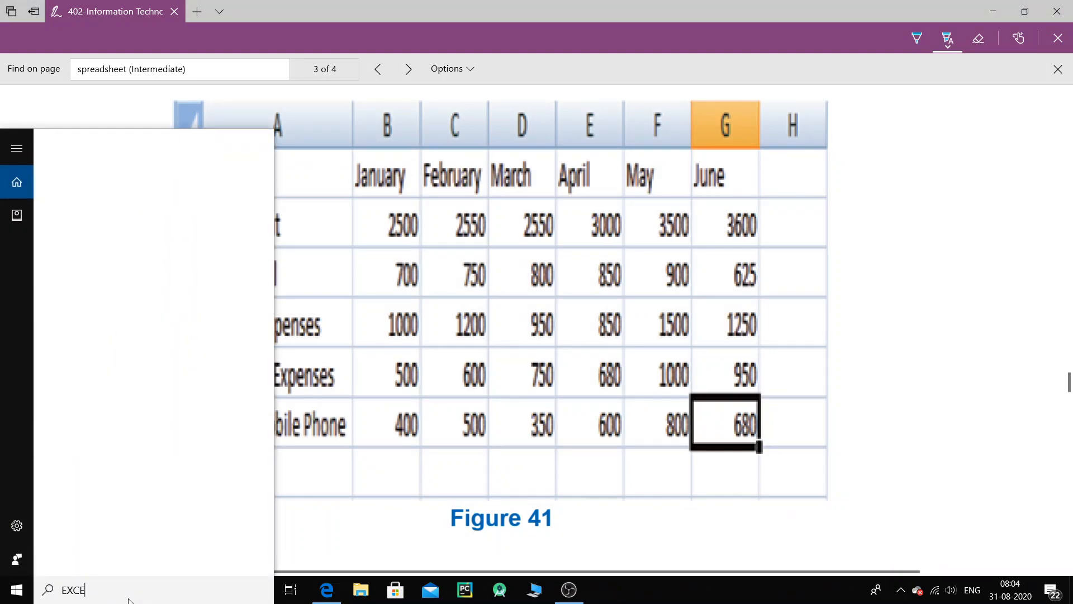
text(L)
key(Return)
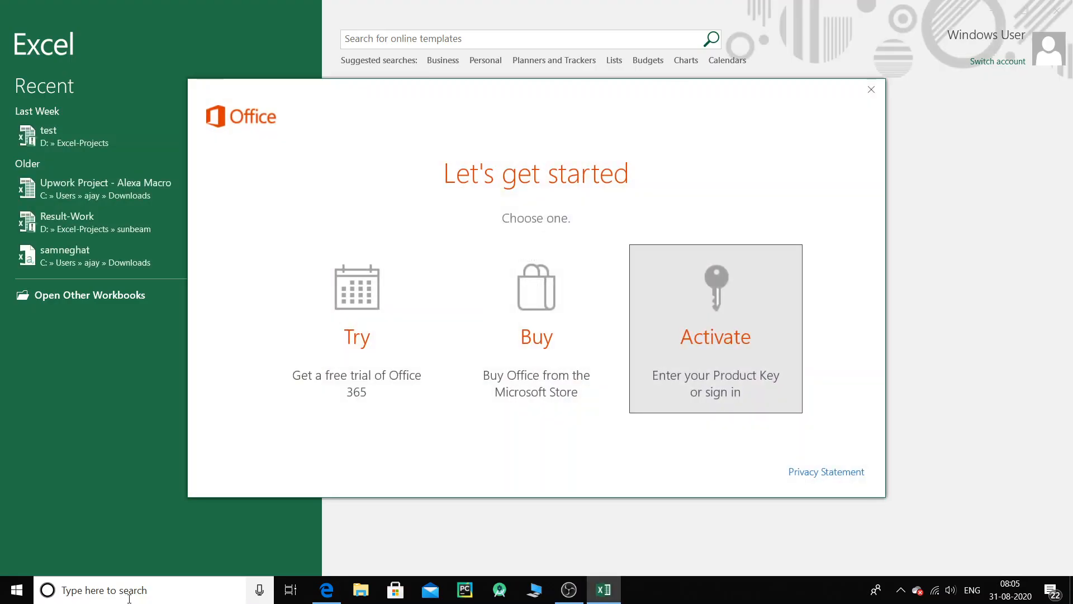
click(871, 90)
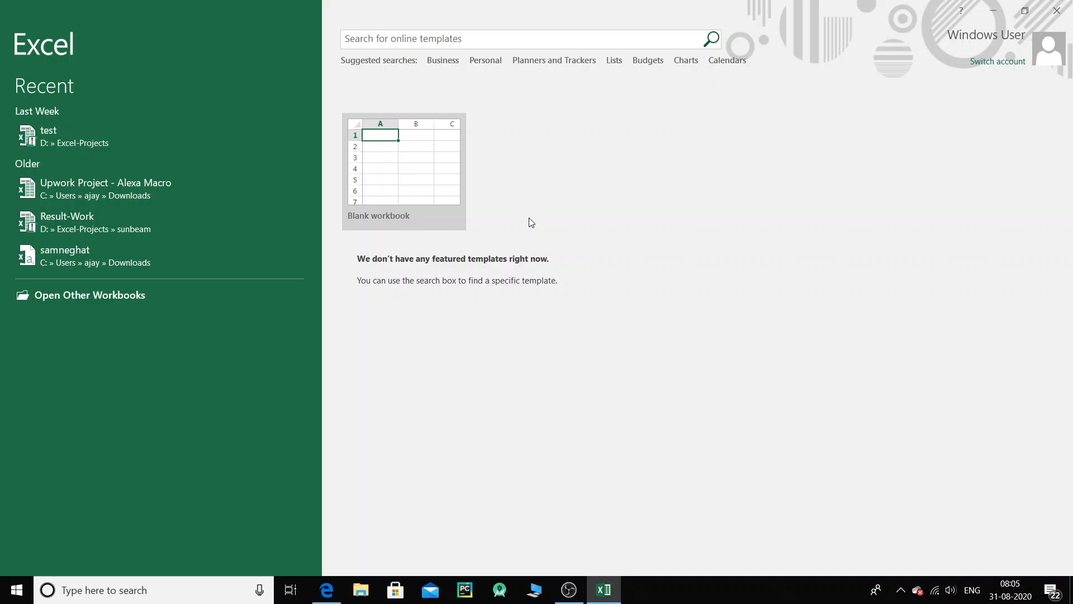
click(427, 165)
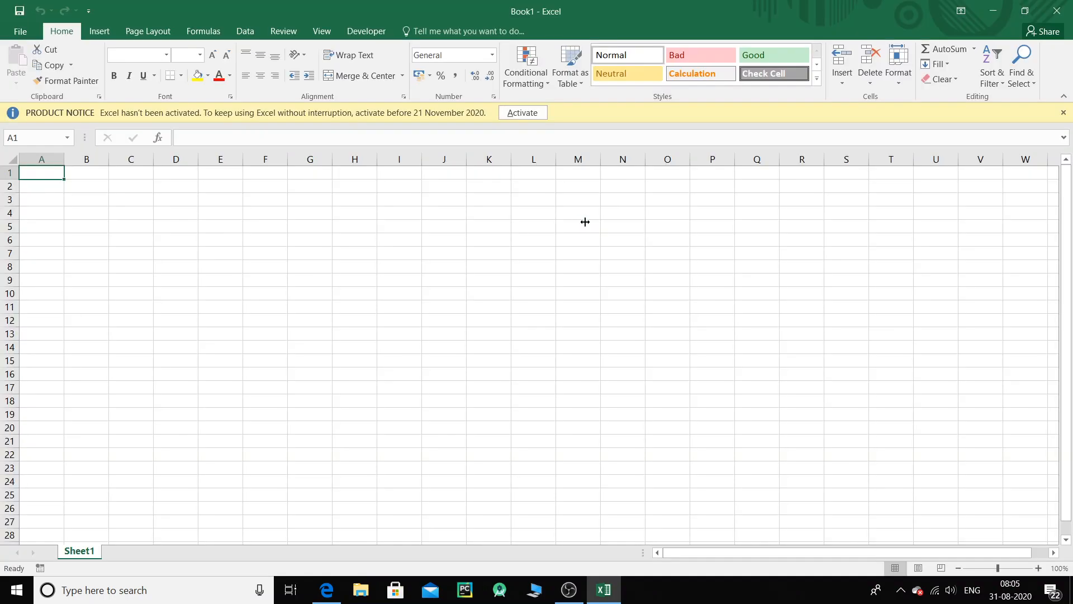
Enter the values 12, 34, 56 and 78 in cells A2 to D2 of Sheet1
scroll(530, 299, up, 2)
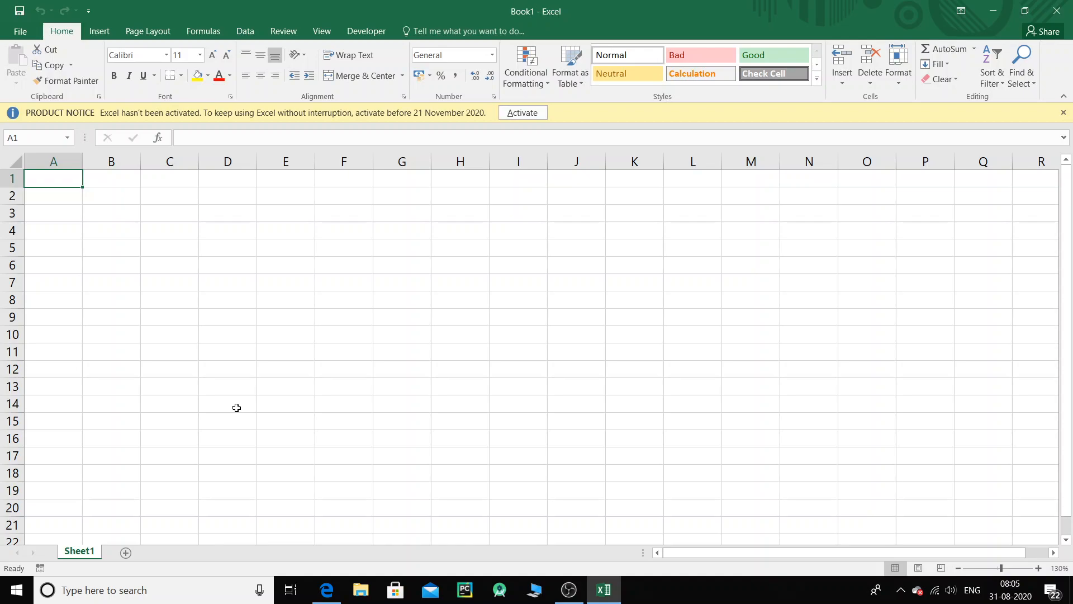
key(Return)
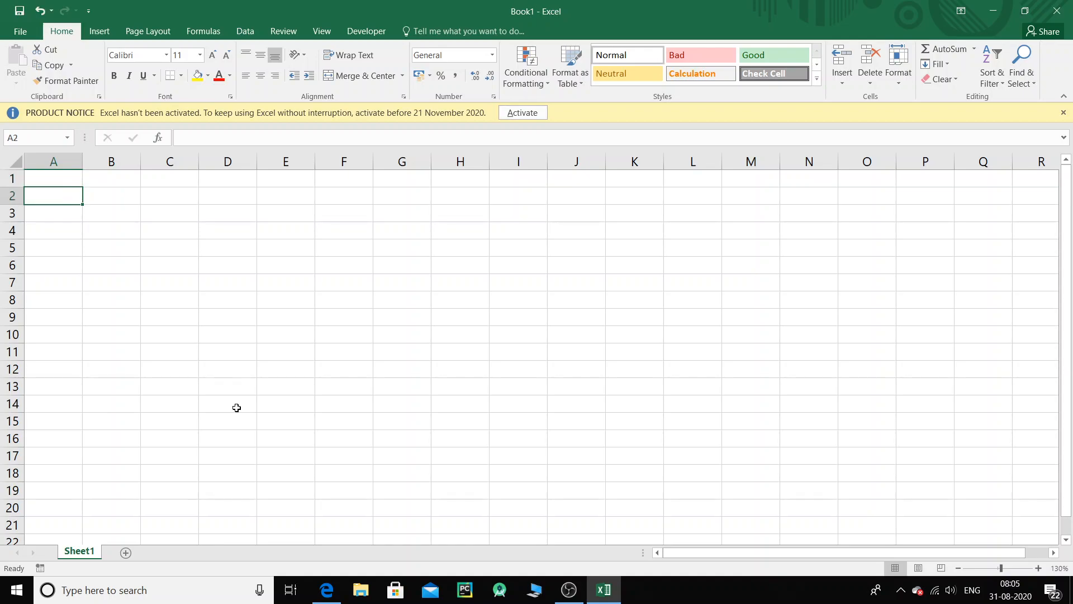
text(12)
key(Tab)
text(34)
key(Tab)
text(56)
key(Tab)
text(78)
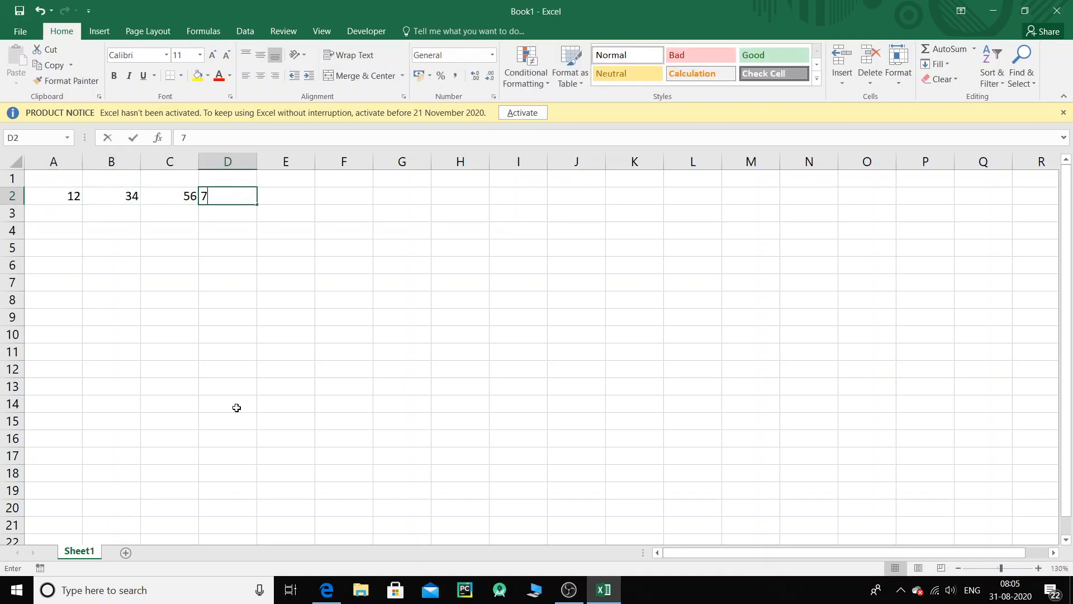
key(Tab)
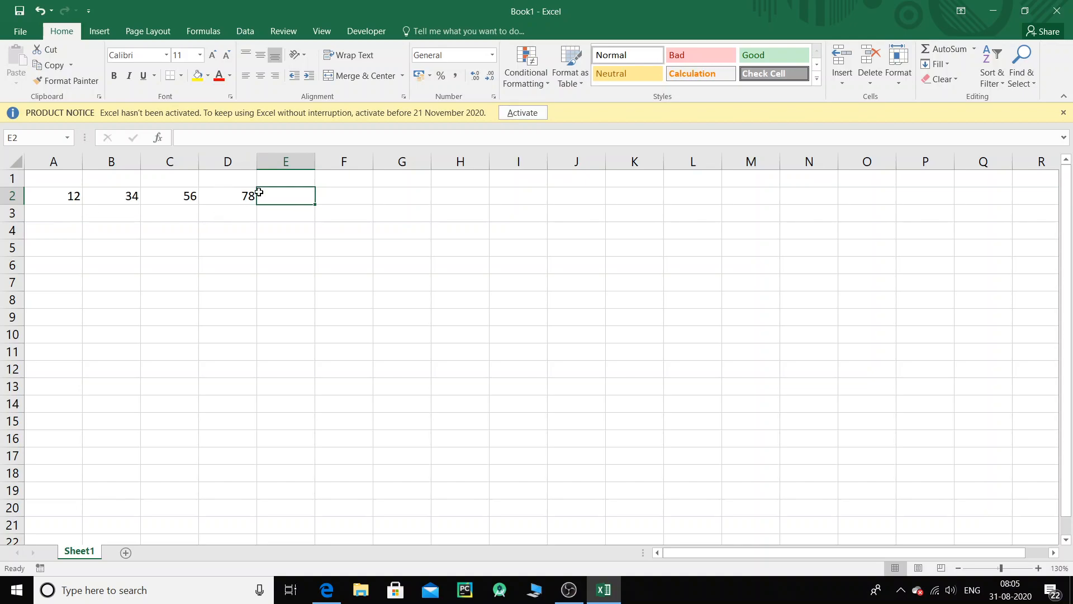
Copy the four values in cells A2 to D2
click(214, 202)
drag(71, 196, 237, 197)
key(ctrl+c)
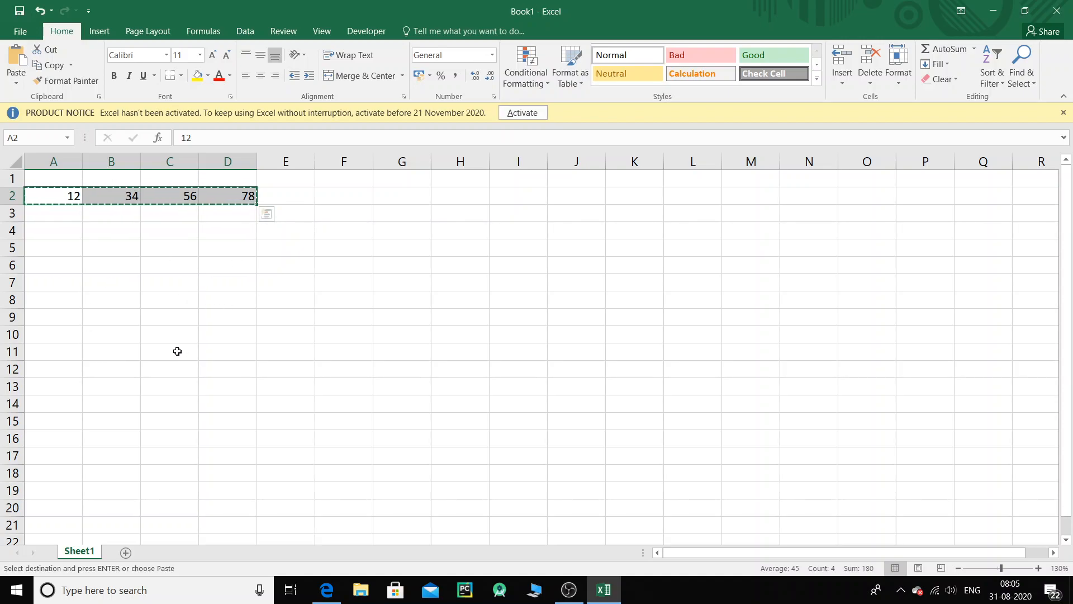
Create a second blank workbook and paste the copied values into row 2 starting at cell A2
click(29, 34)
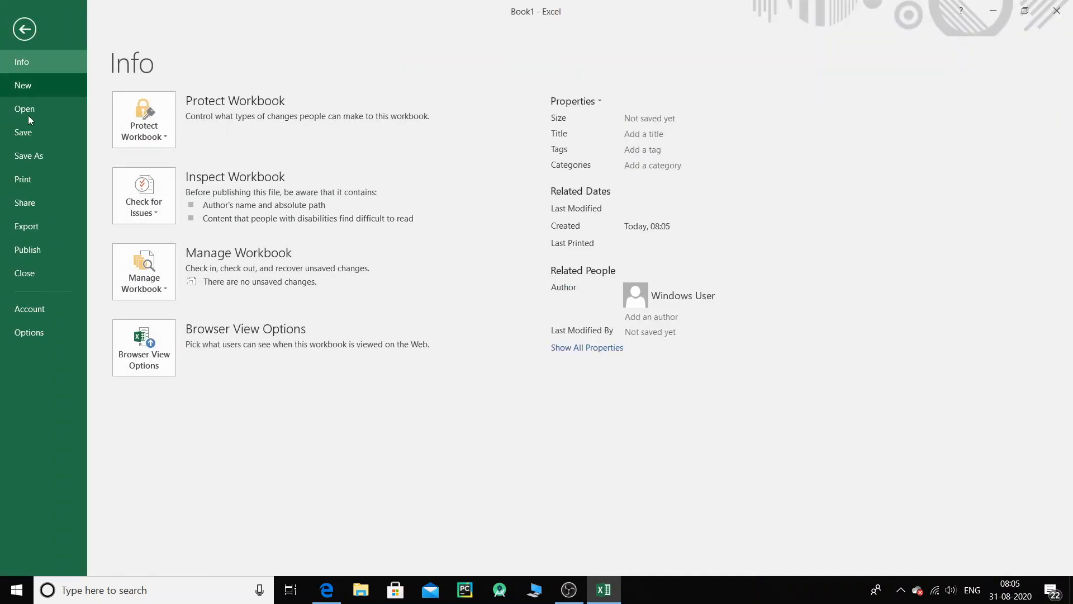
click(28, 88)
click(163, 236)
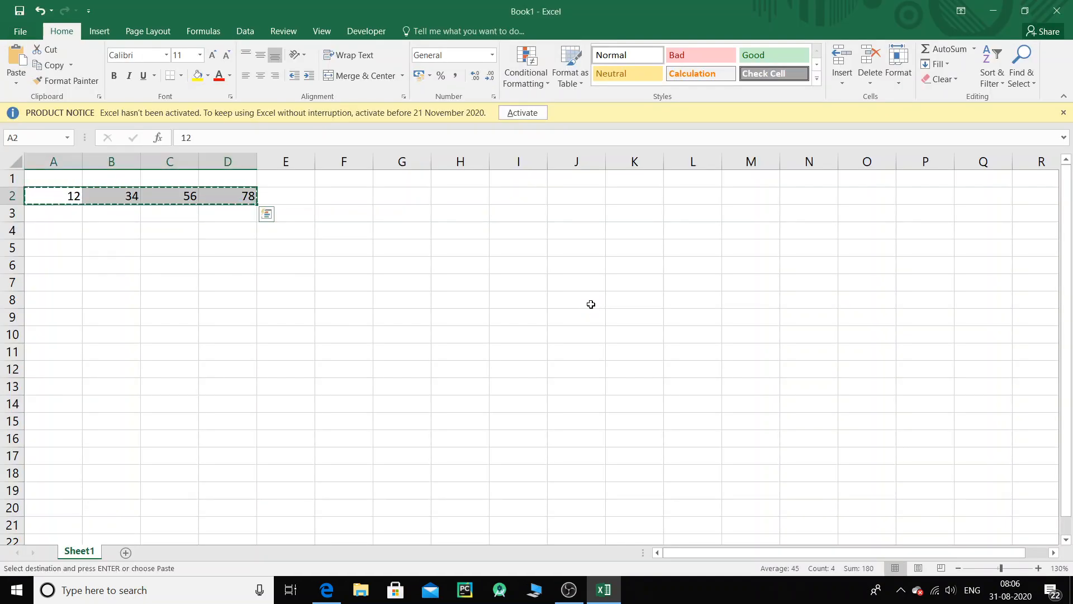
click(58, 189)
key(ctrl+v)
click(52, 185)
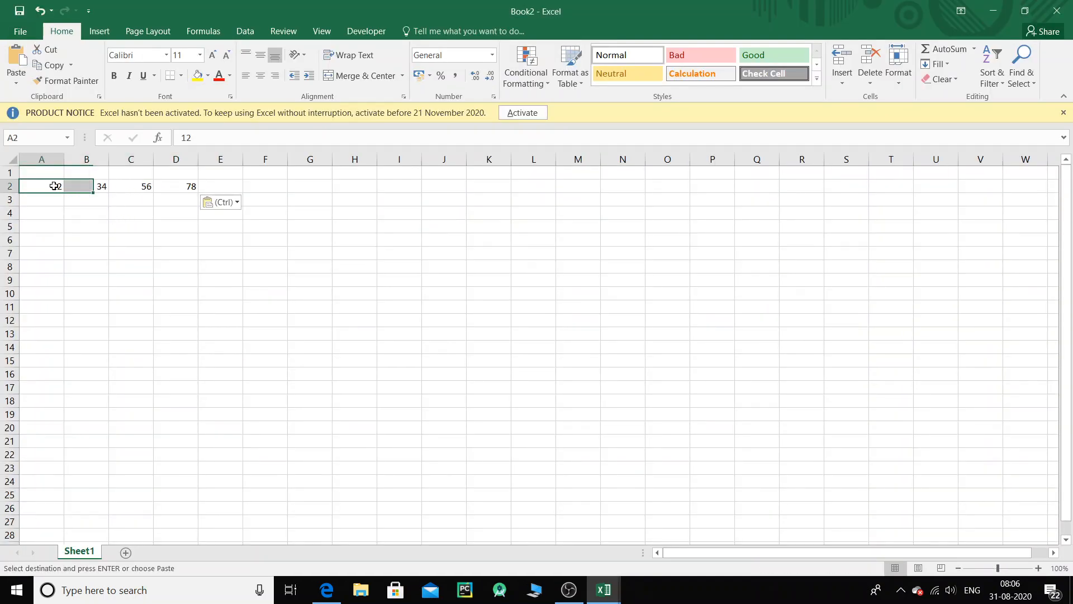
Change the pasted row 2 values in Book2 to 56, 34, 78 and 90 in cells A2 to D2
scroll(666, 400, up, 5)
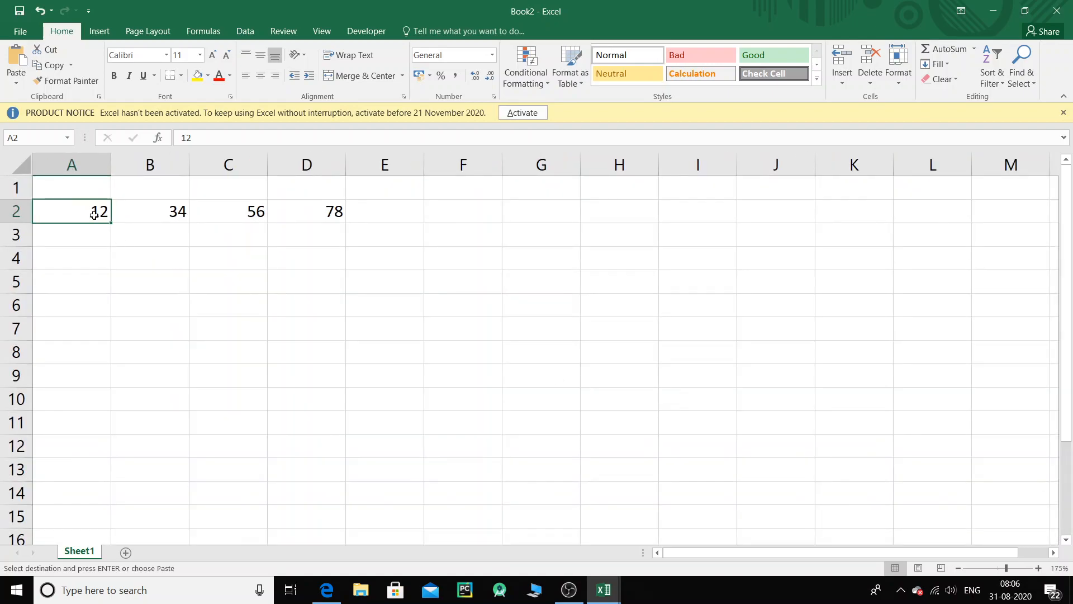
click(92, 233)
click(106, 210)
key(Return)
key(Right)
key(ctrl+c)
text(34)
key(Tab)
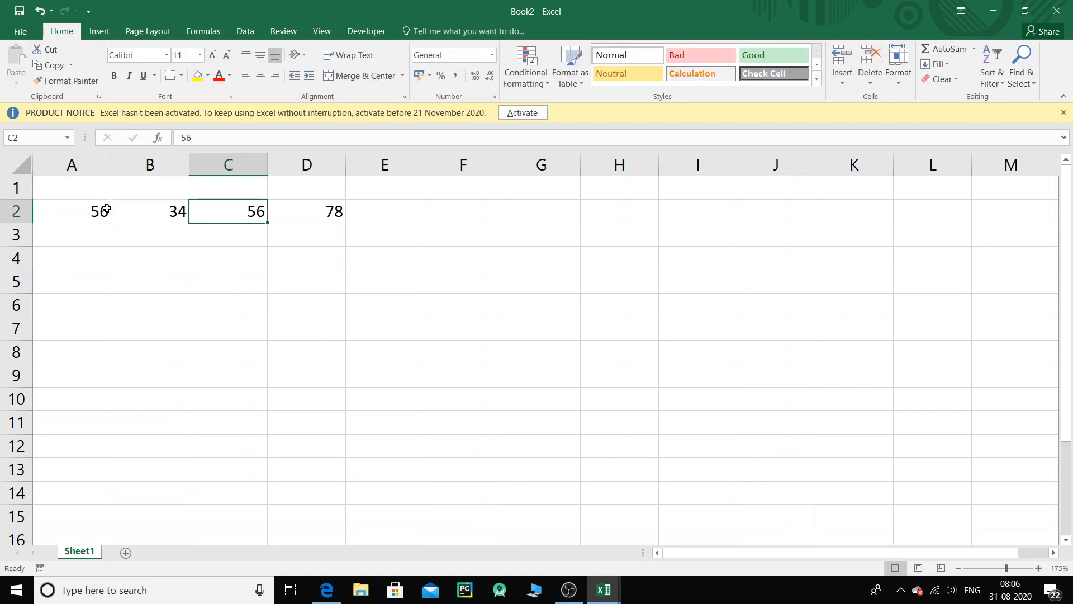
text(78)
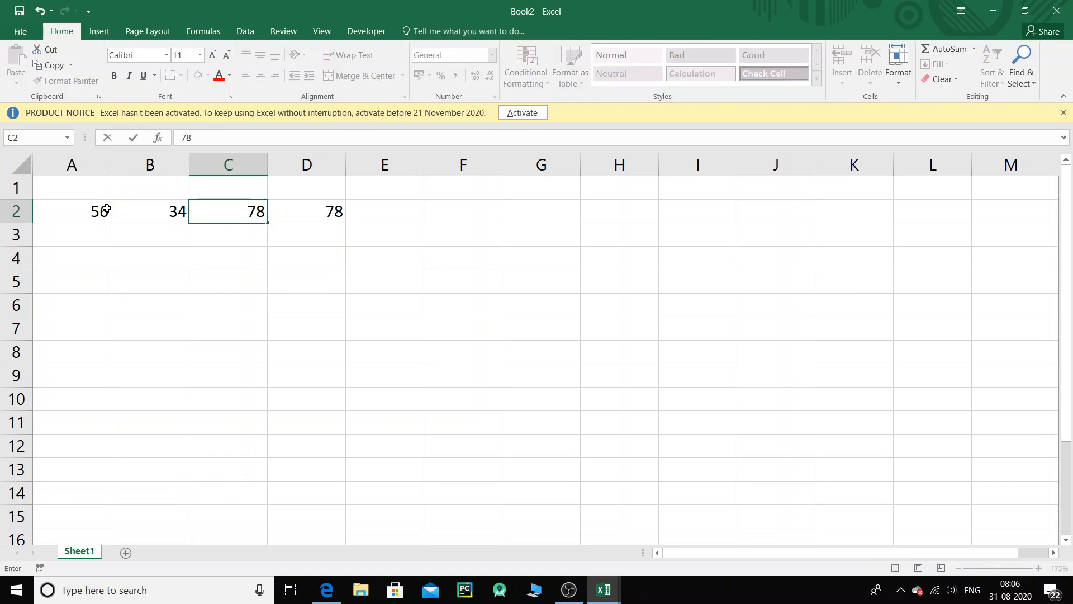
key(Tab)
text(90)
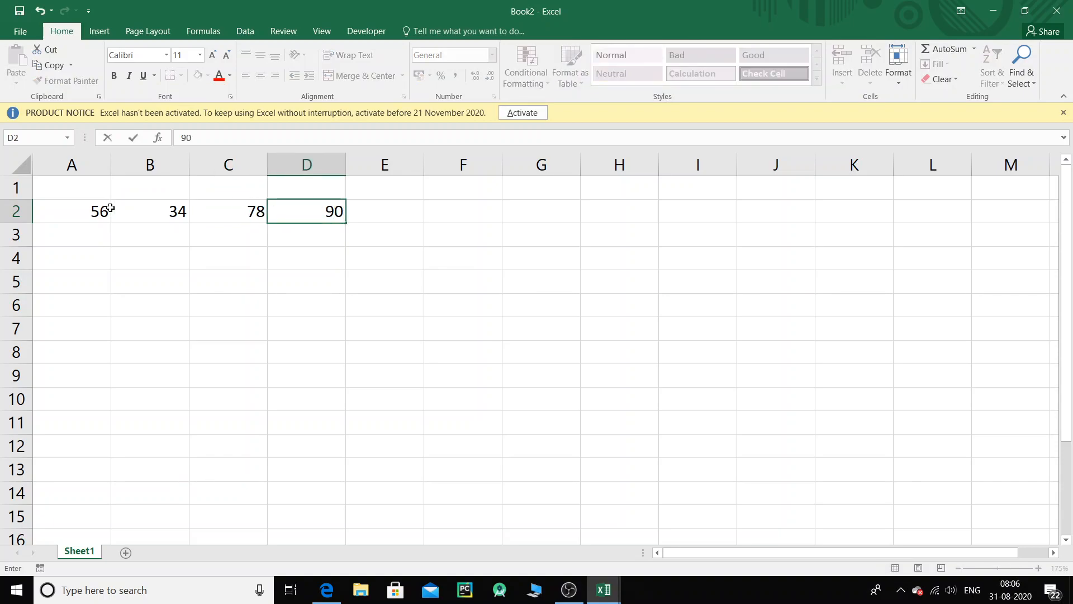
click(165, 286)
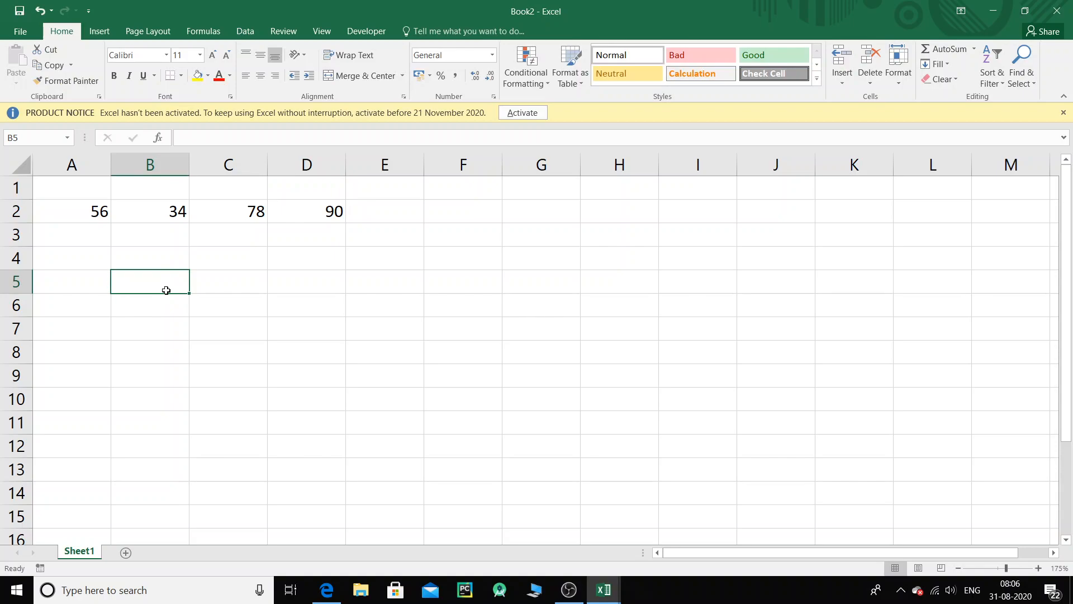
Create a third blank workbook and enlarge its sheet view to 145%
click(608, 590)
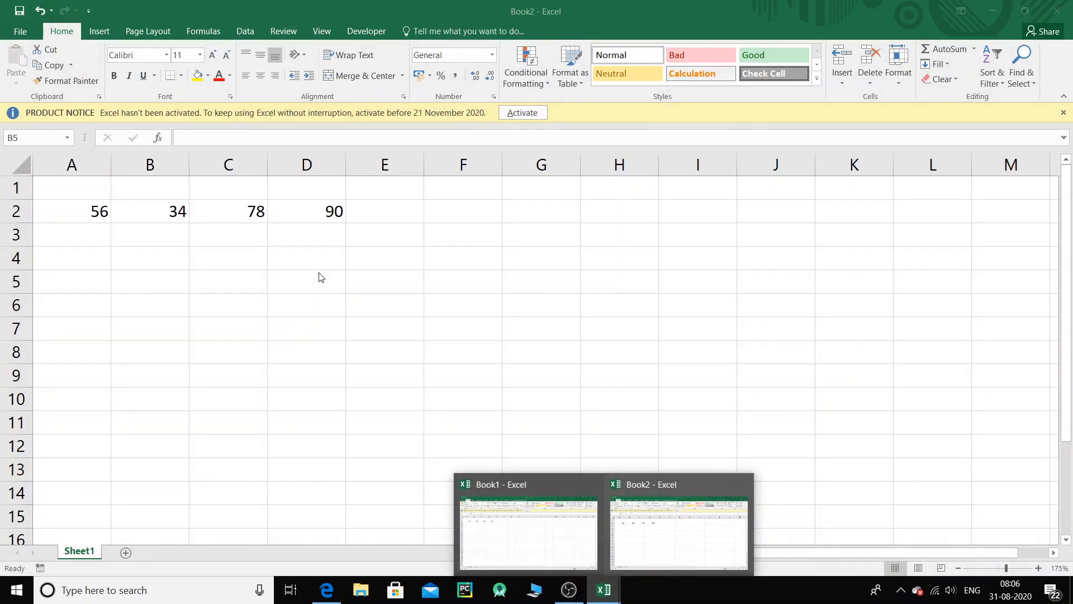
click(22, 32)
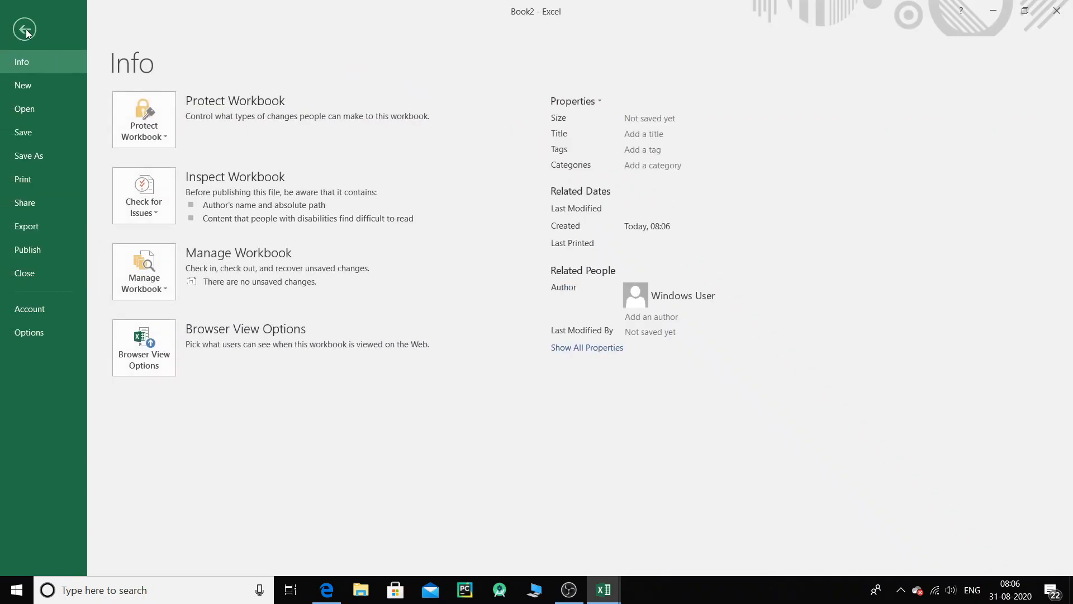
click(46, 86)
click(173, 213)
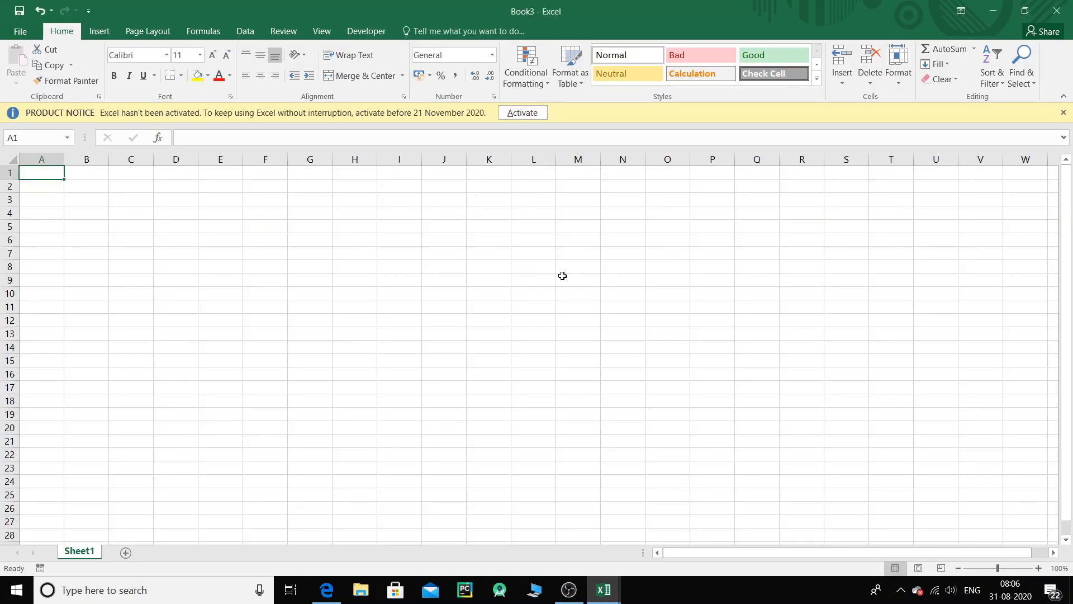
ctrl+scroll(582, 344, up, 2)
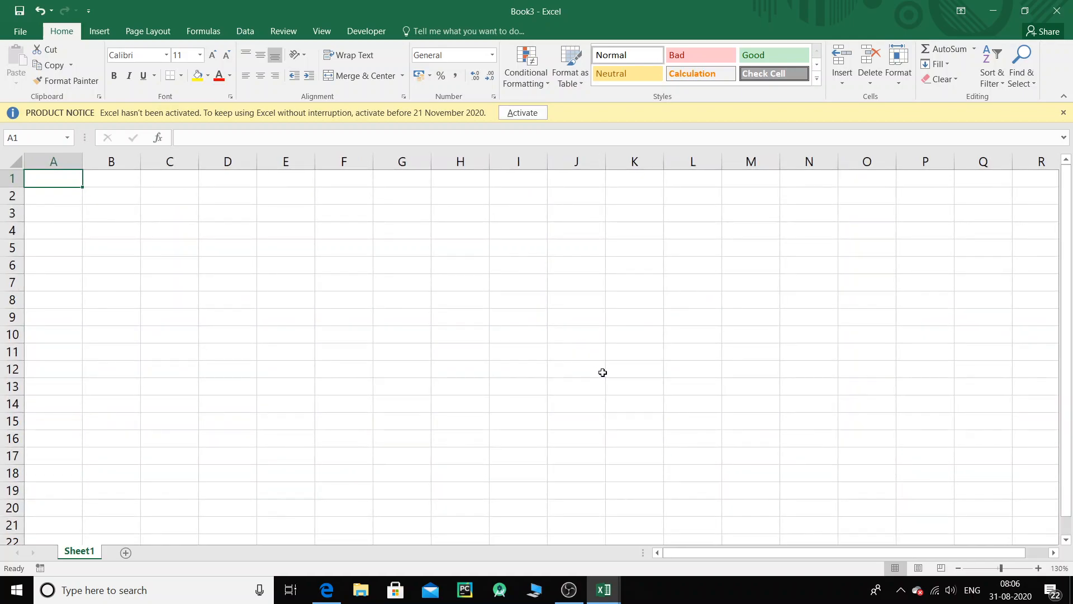
ctrl+scroll(603, 372, up, 1)
mouse_move(612, 590)
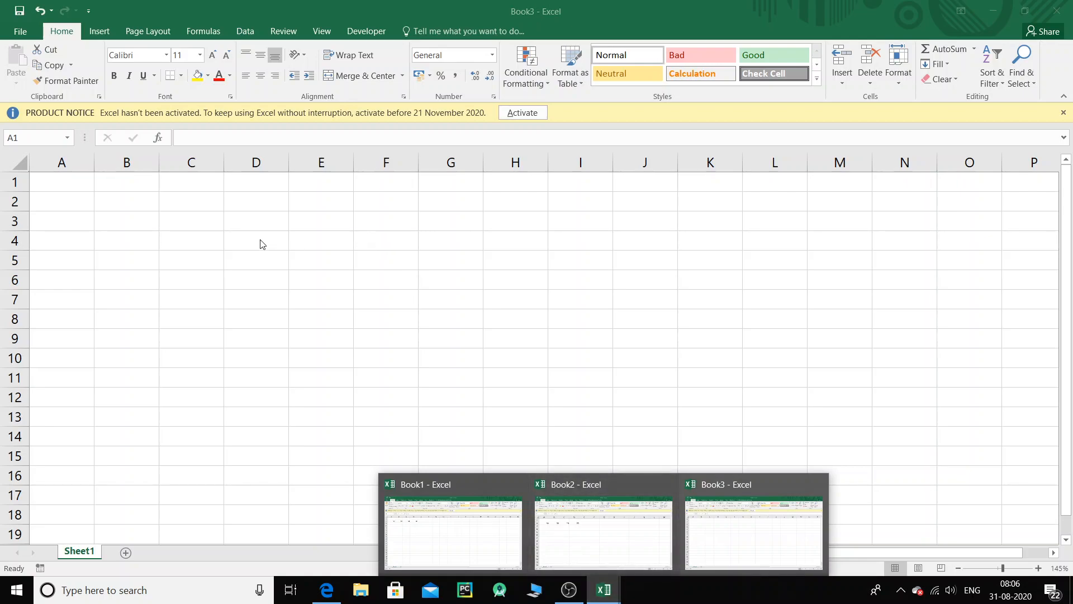
click(75, 207)
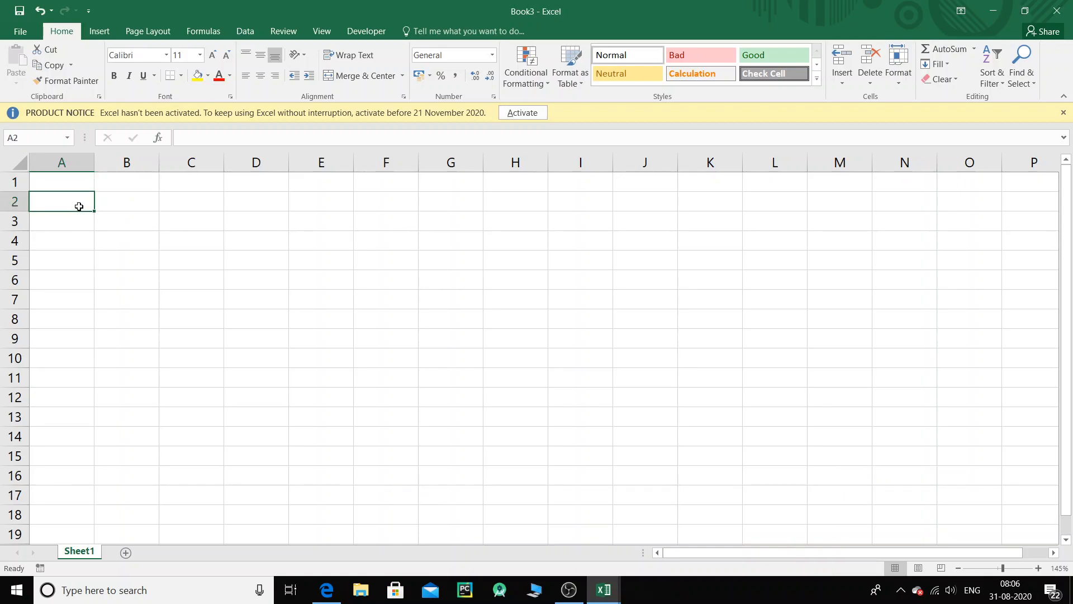
text(=)
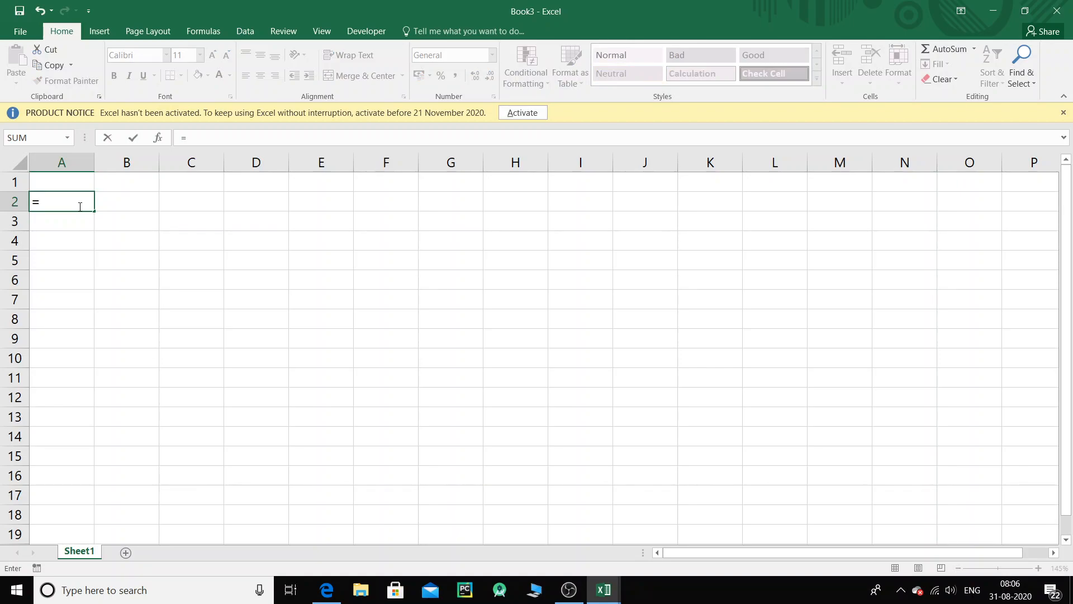
text(SUM)
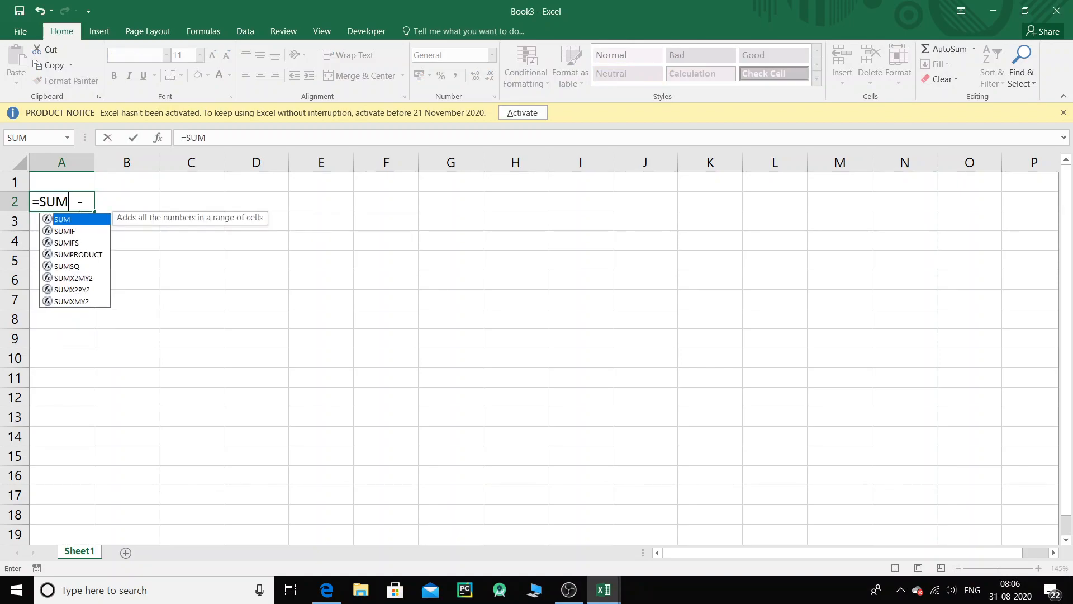
text(()
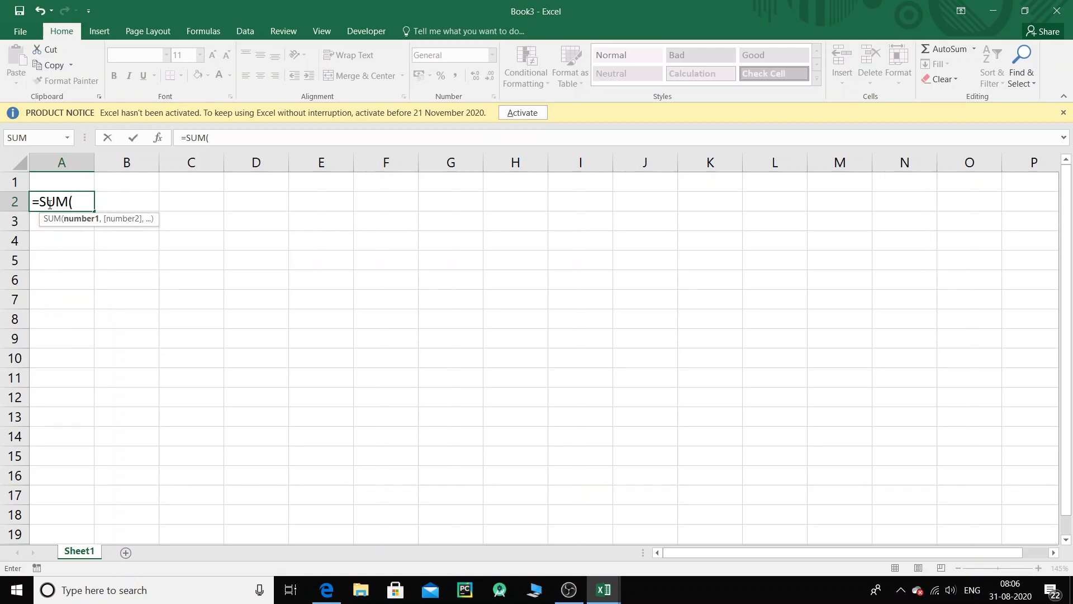
click(321, 31)
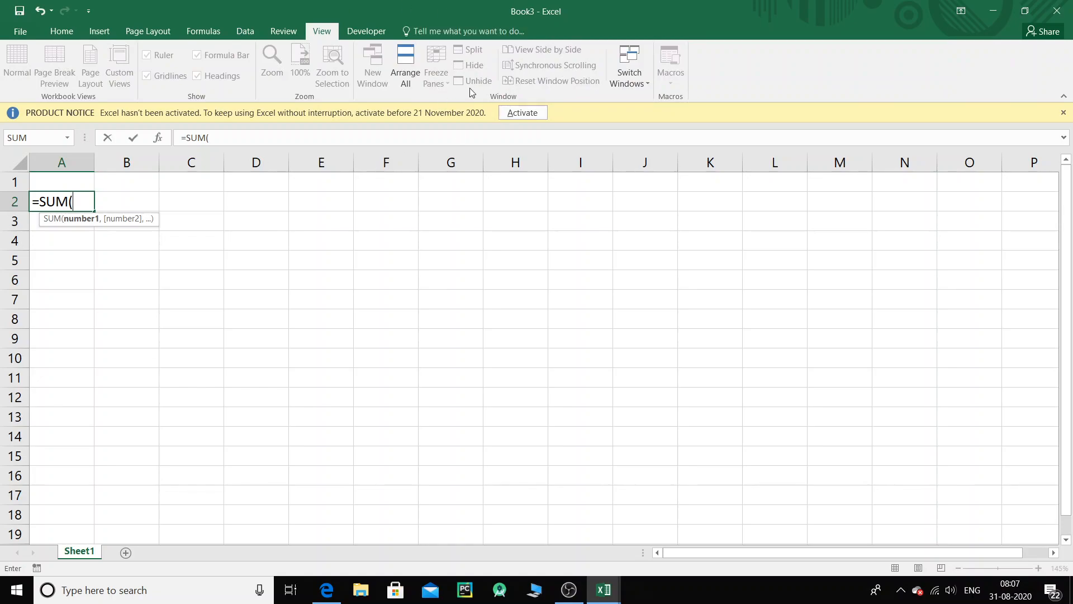
click(644, 86)
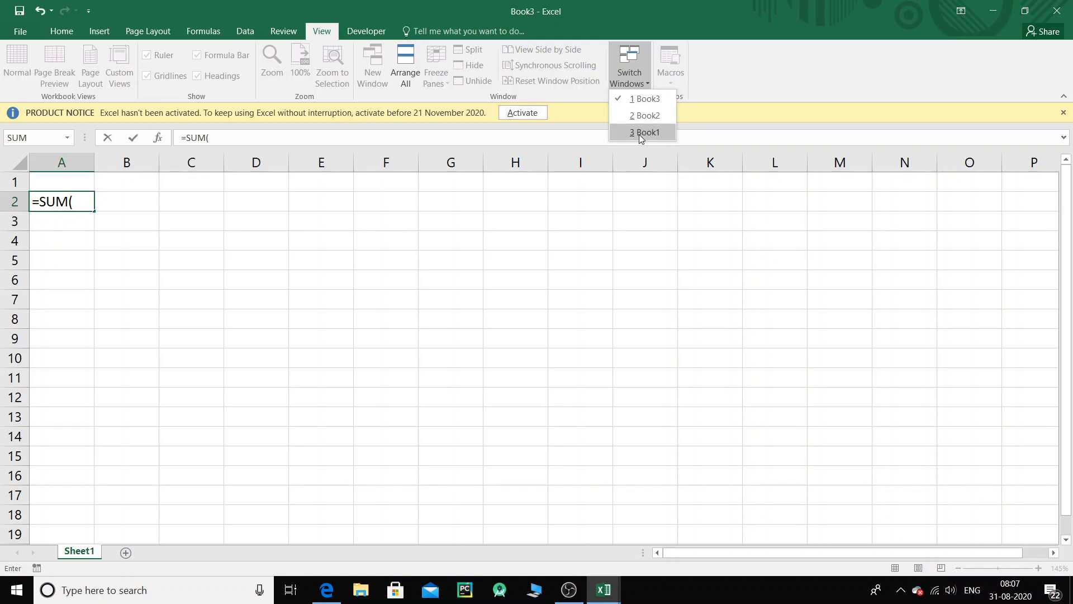
click(658, 131)
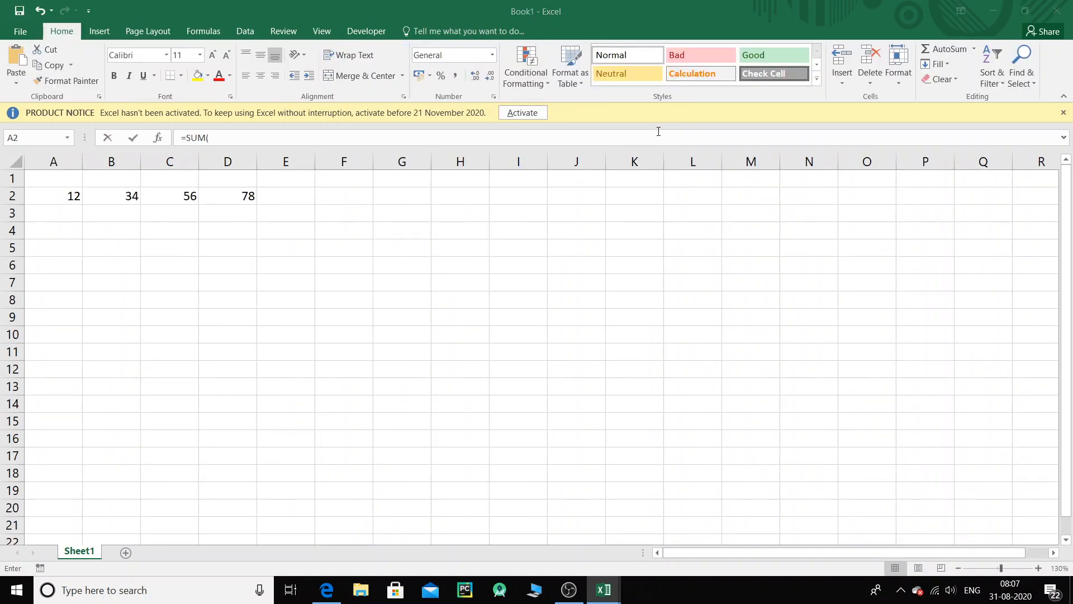
click(69, 200)
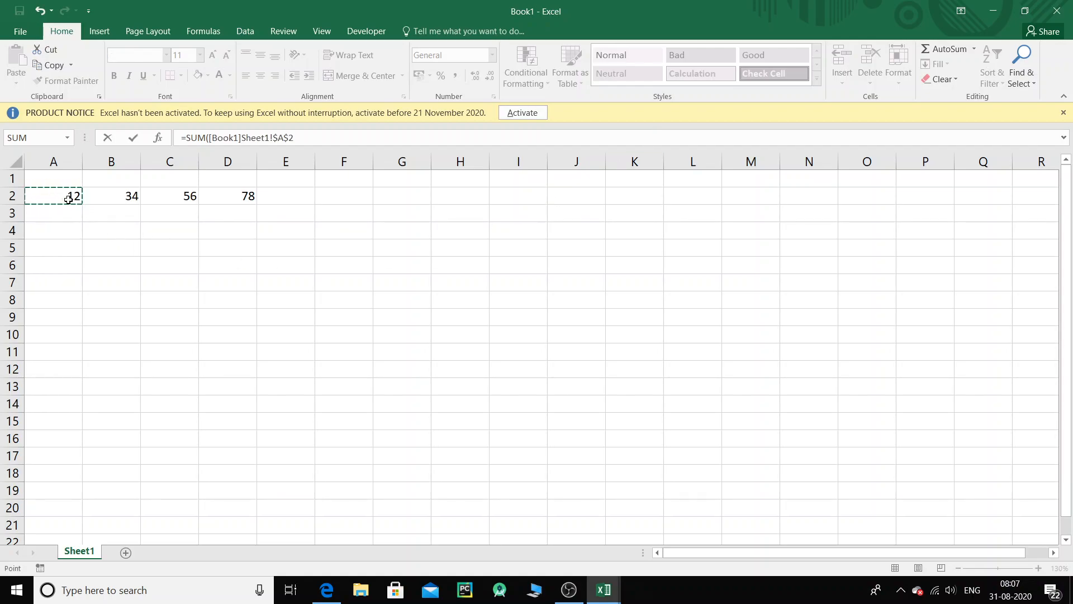
click(322, 30)
click(635, 85)
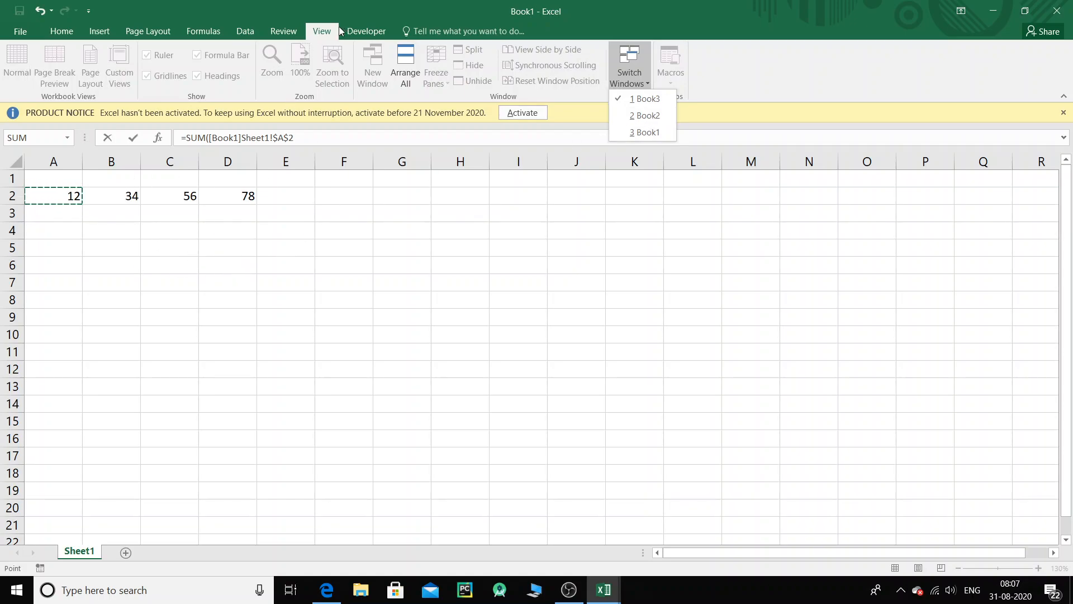
click(658, 115)
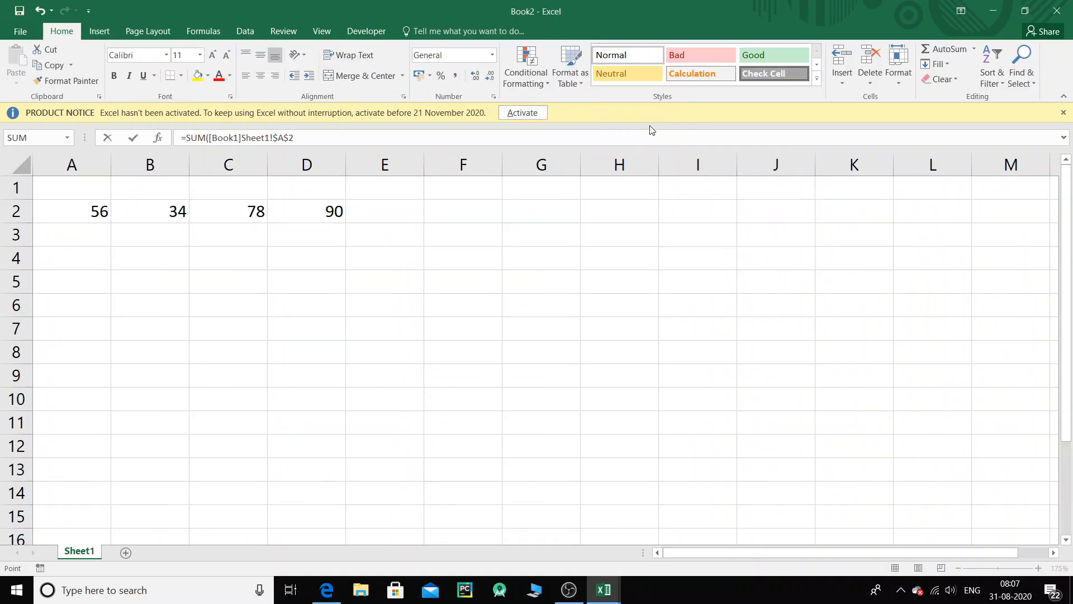
click(96, 214)
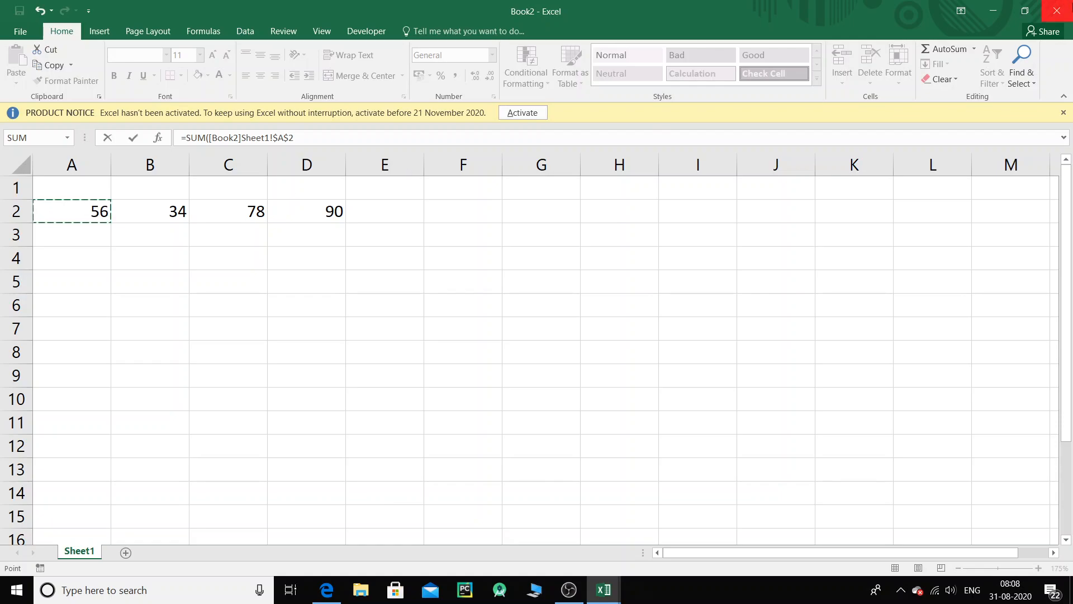
key(alt+Tab)
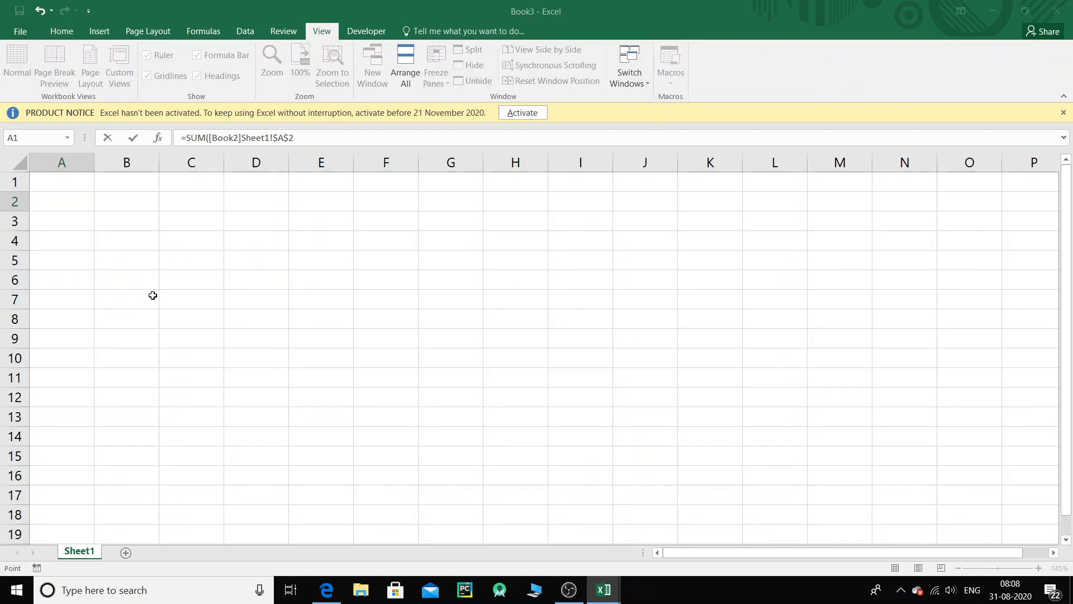
key(Return)
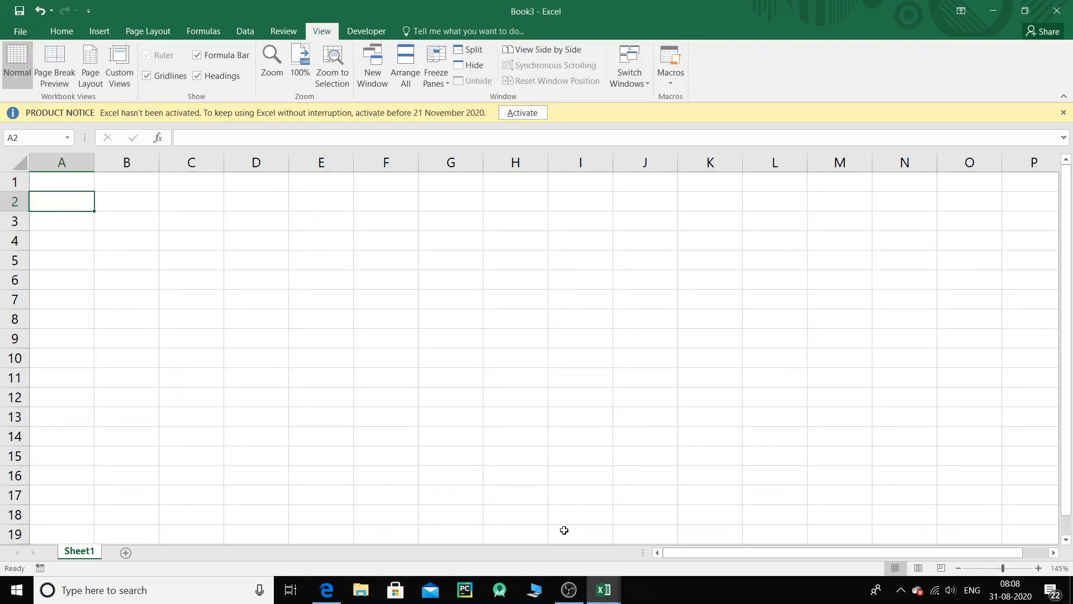
click(608, 598)
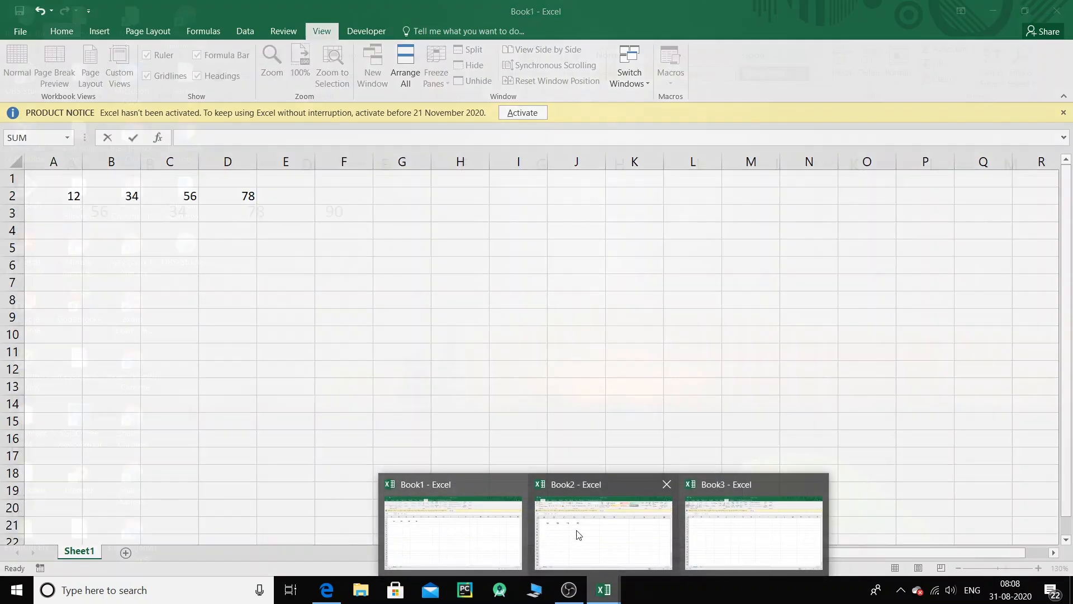
mouse_move(579, 535)
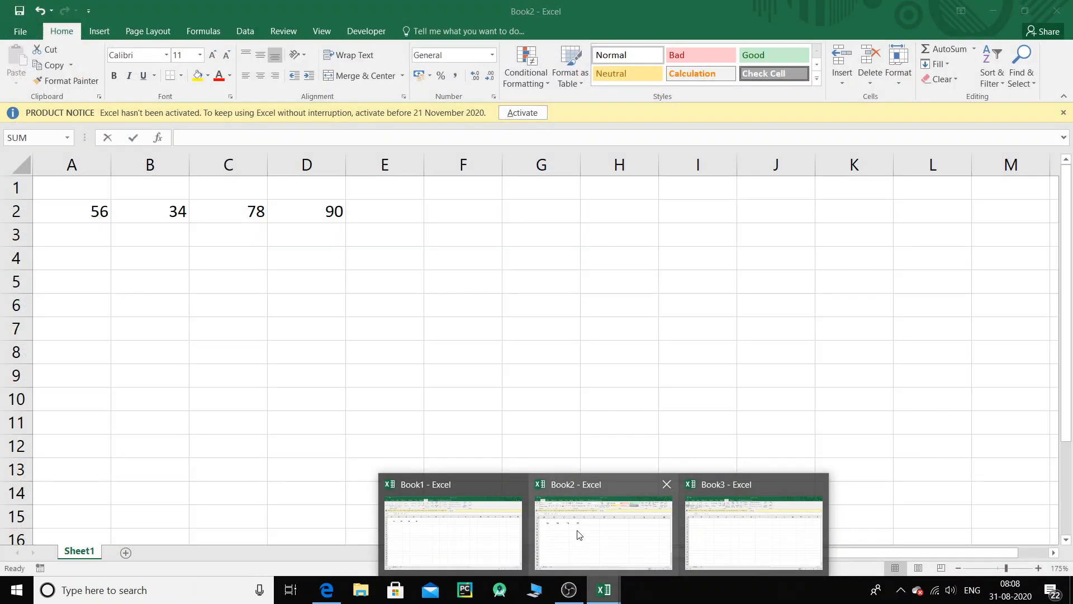
click(716, 539)
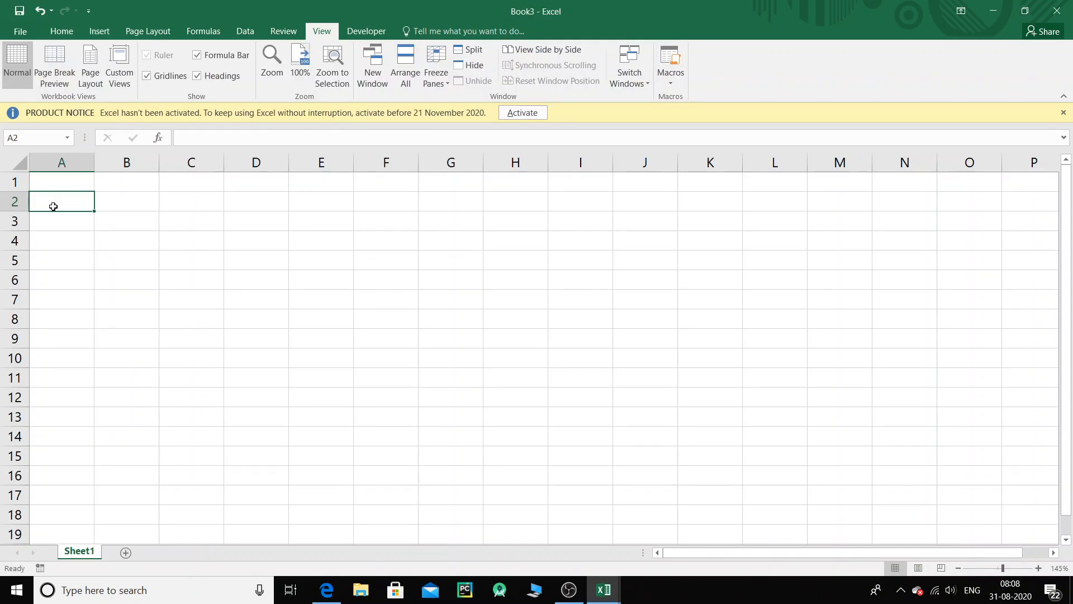
Enter =SUM([Book1]Sheet1!$A$2+[Book2]Sheet1!$A$2) in cell A2 of Book3, picking cell A2 in each source workbook
text(=SUM)
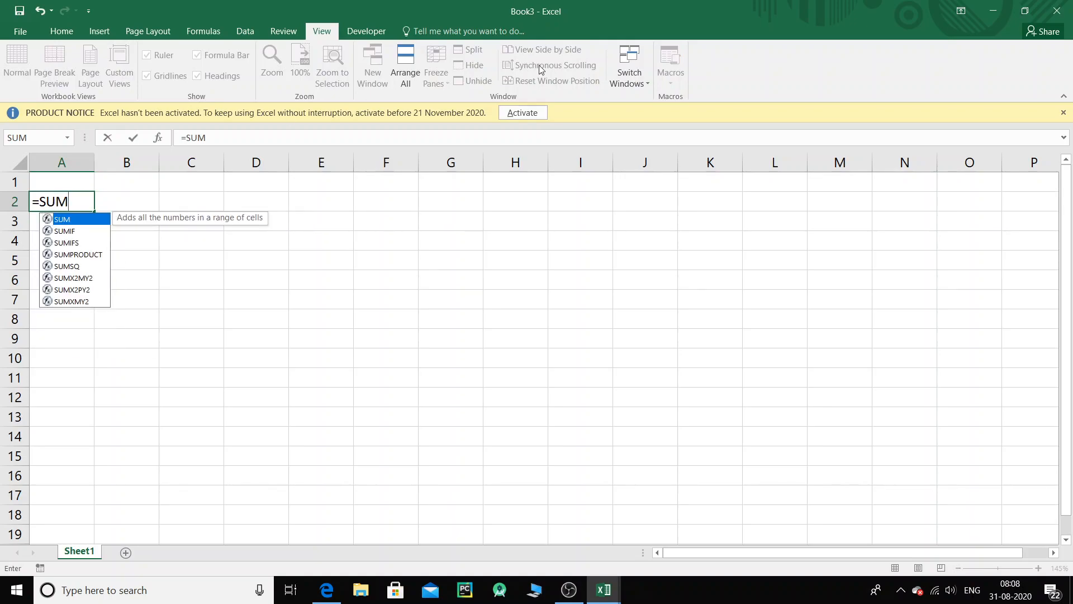
text(()
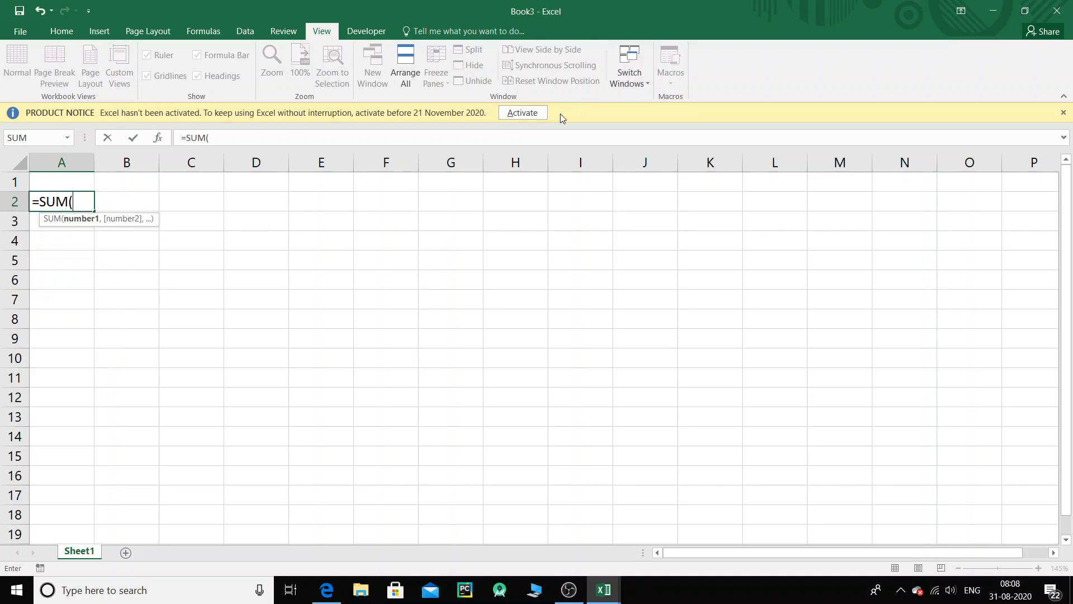
click(620, 84)
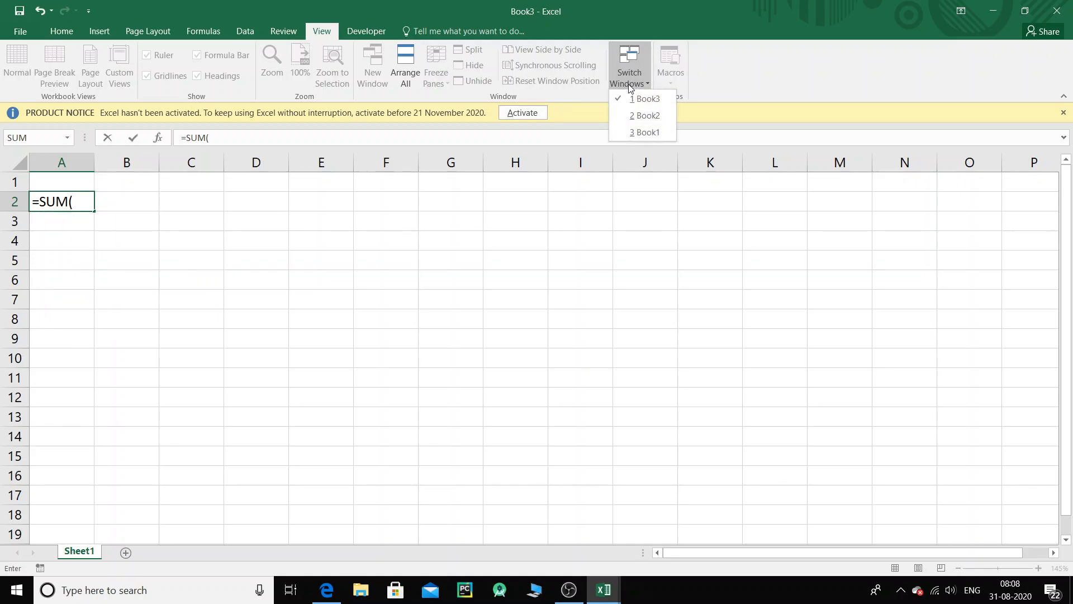
click(637, 130)
click(62, 200)
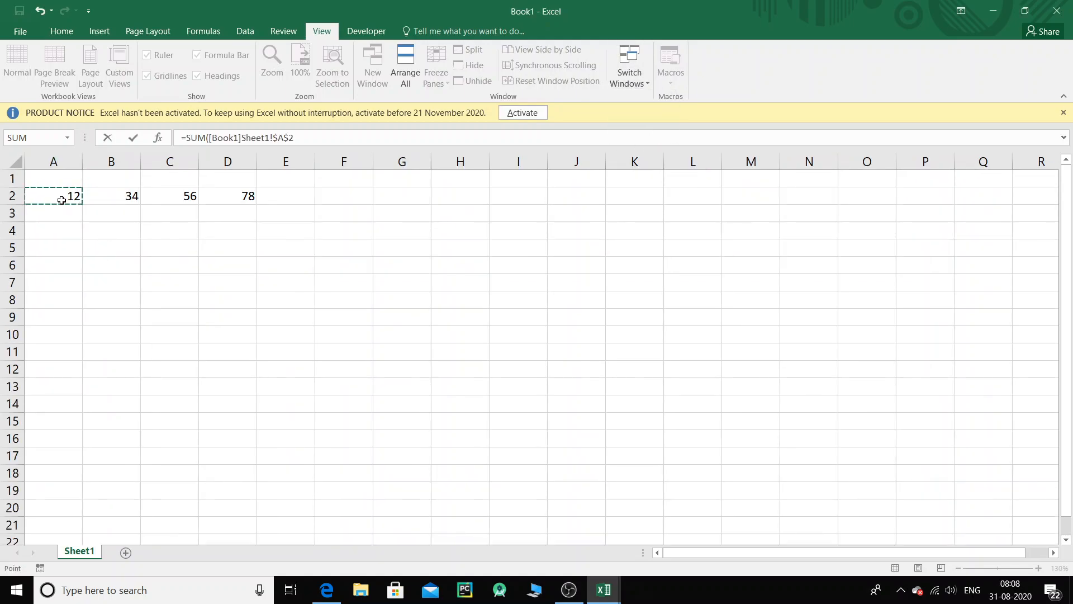
text(+)
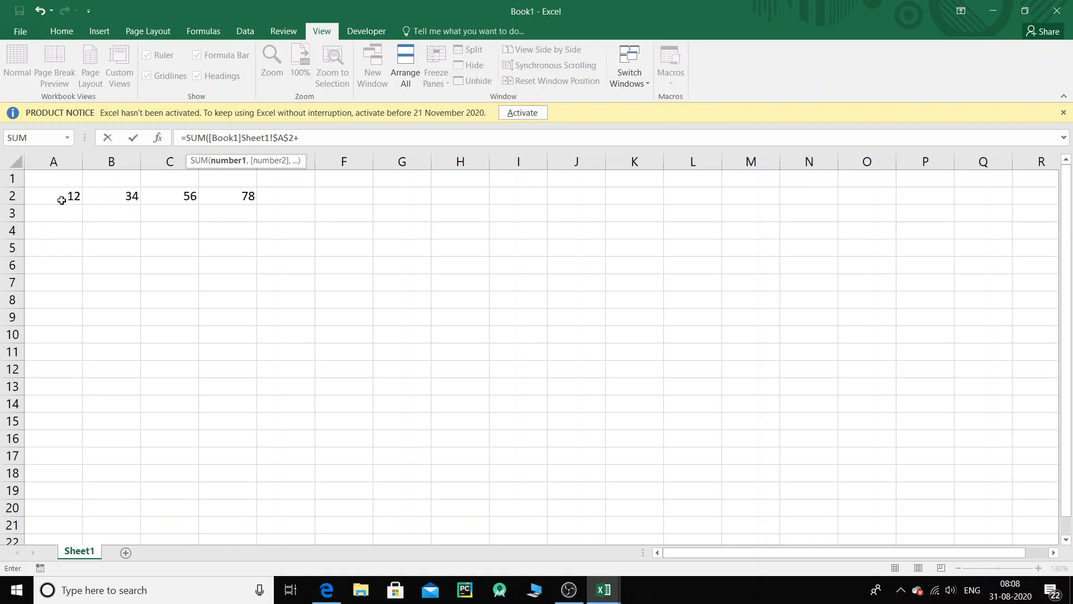
click(632, 84)
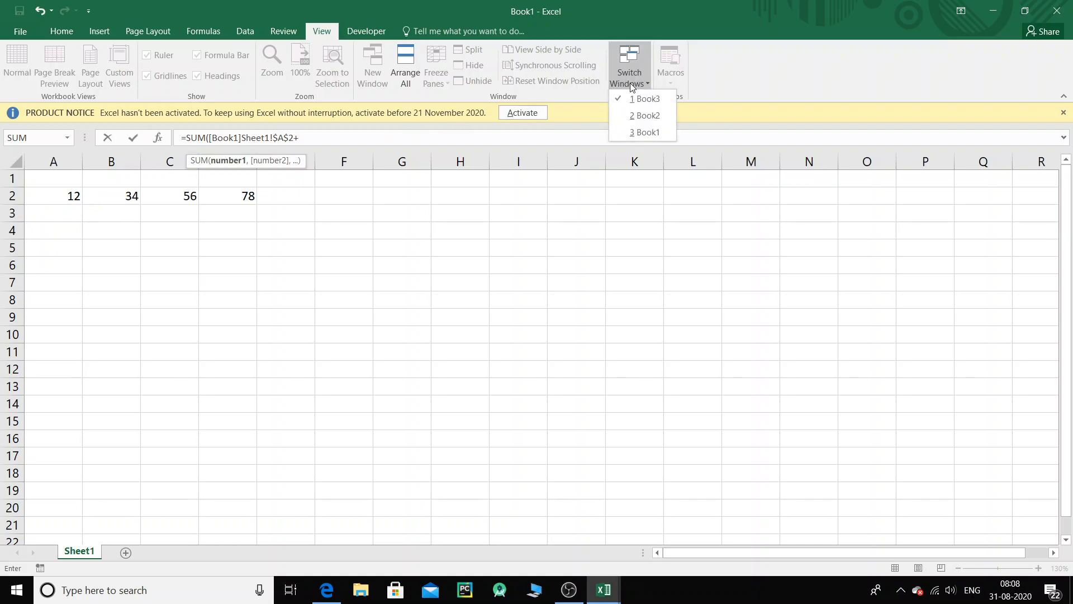
click(653, 118)
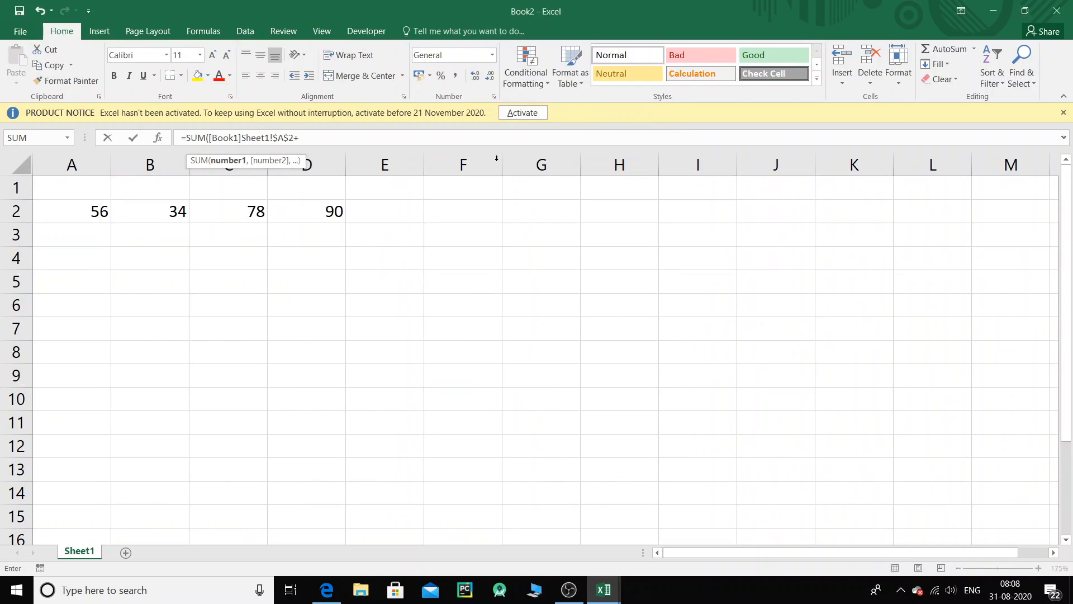
click(76, 212)
text())
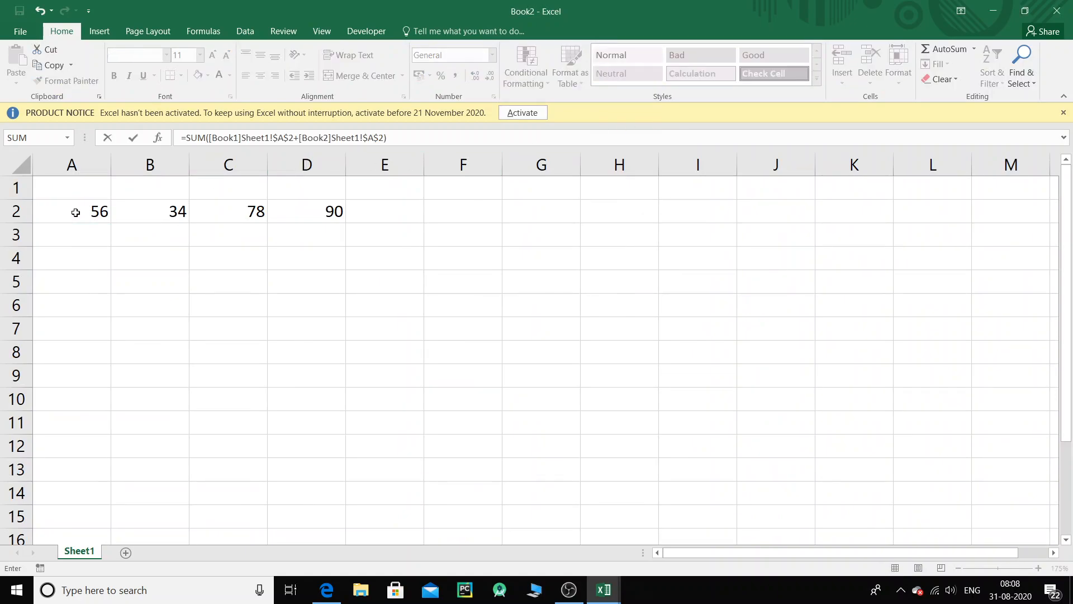
key(Return)
click(81, 200)
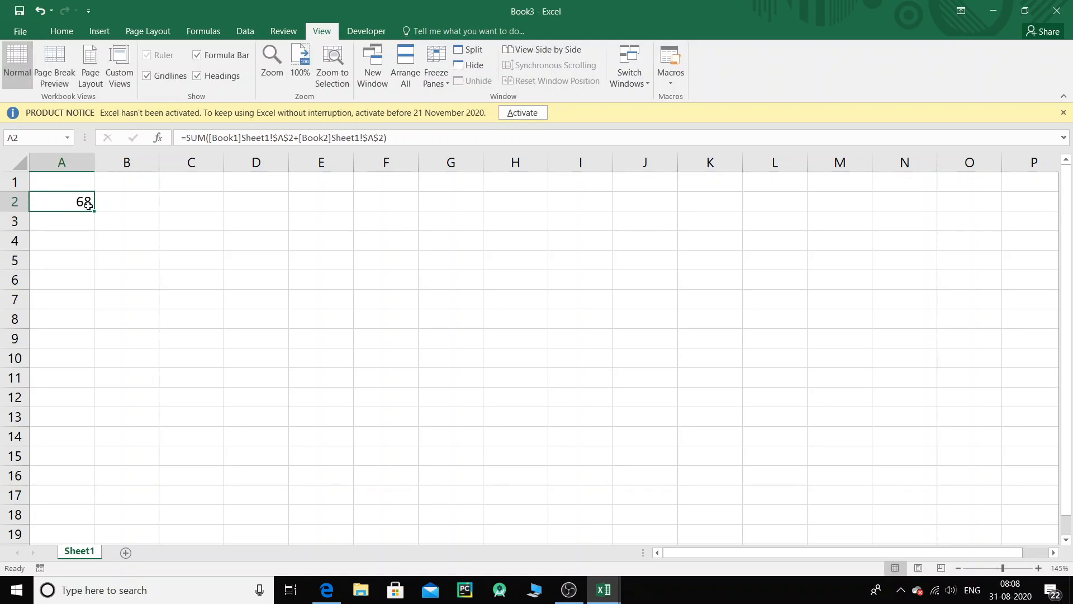
Review the source values in row 2 of Book1 and Book2, and return to Book3
mouse_move(604, 590)
click(453, 542)
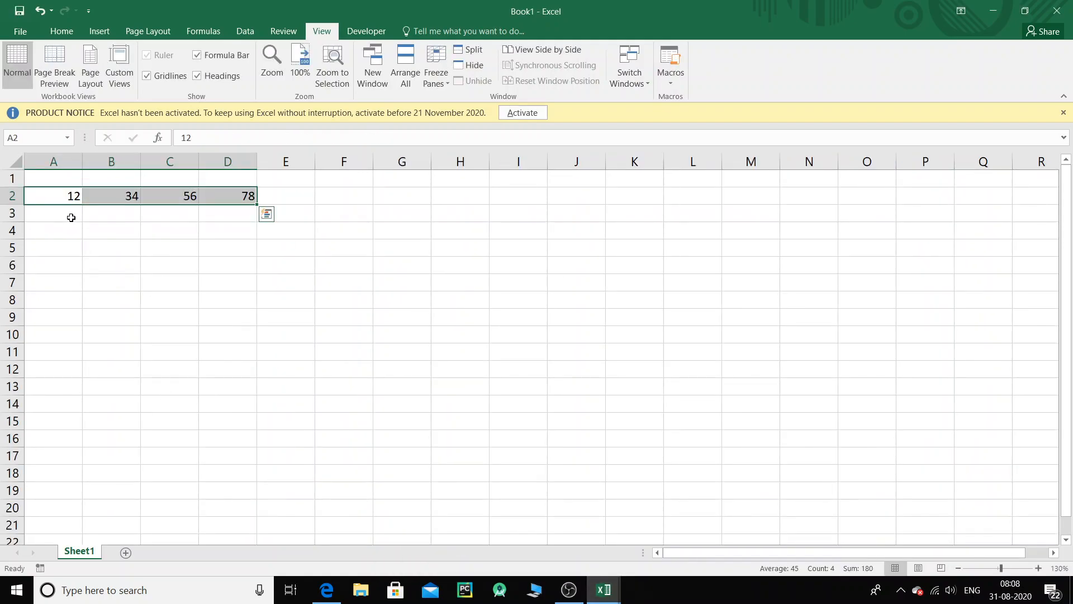
click(72, 199)
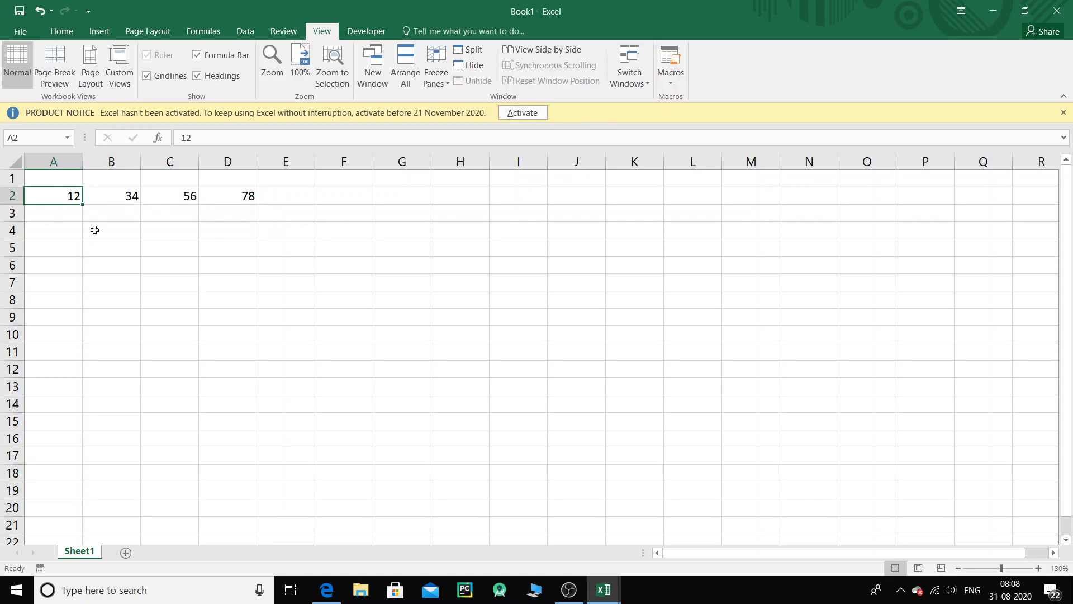
click(603, 590)
click(587, 557)
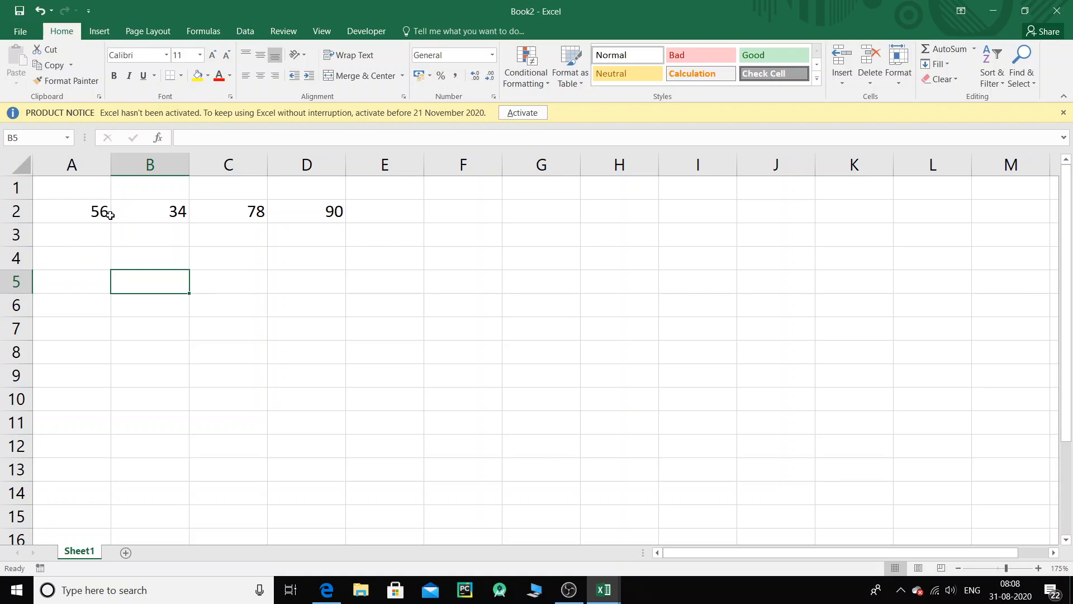
click(615, 591)
click(702, 543)
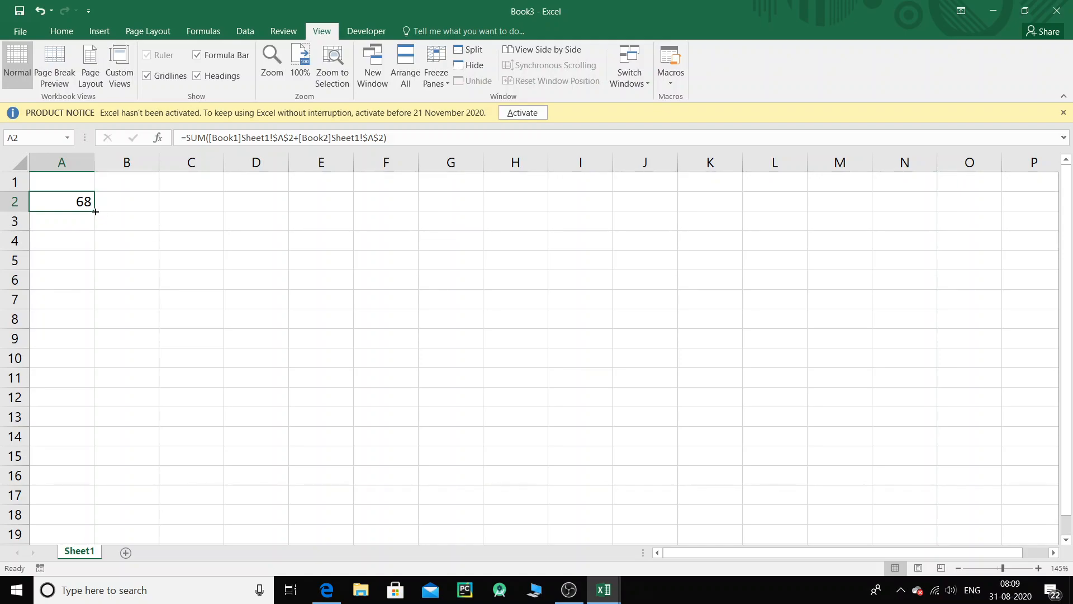
Fill cell A2's formula across to D2 in Book3 and compare the cell references in the formulas of A2 to D2
drag(97, 209, 283, 216)
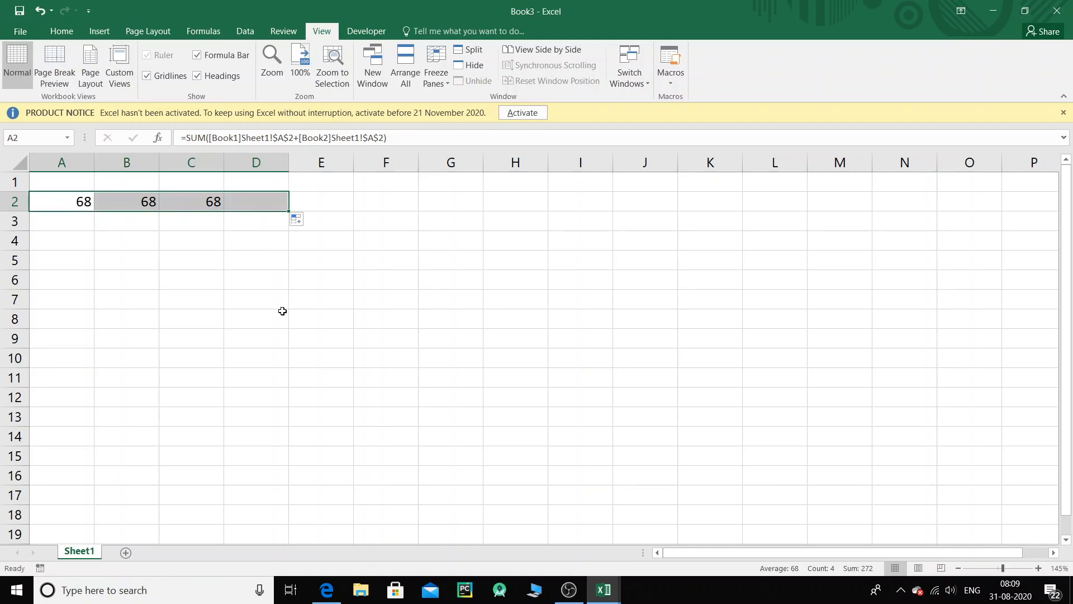
click(141, 201)
click(72, 199)
click(125, 206)
click(197, 203)
click(257, 204)
click(170, 209)
click(138, 203)
click(84, 204)
click(135, 204)
click(218, 204)
click(232, 202)
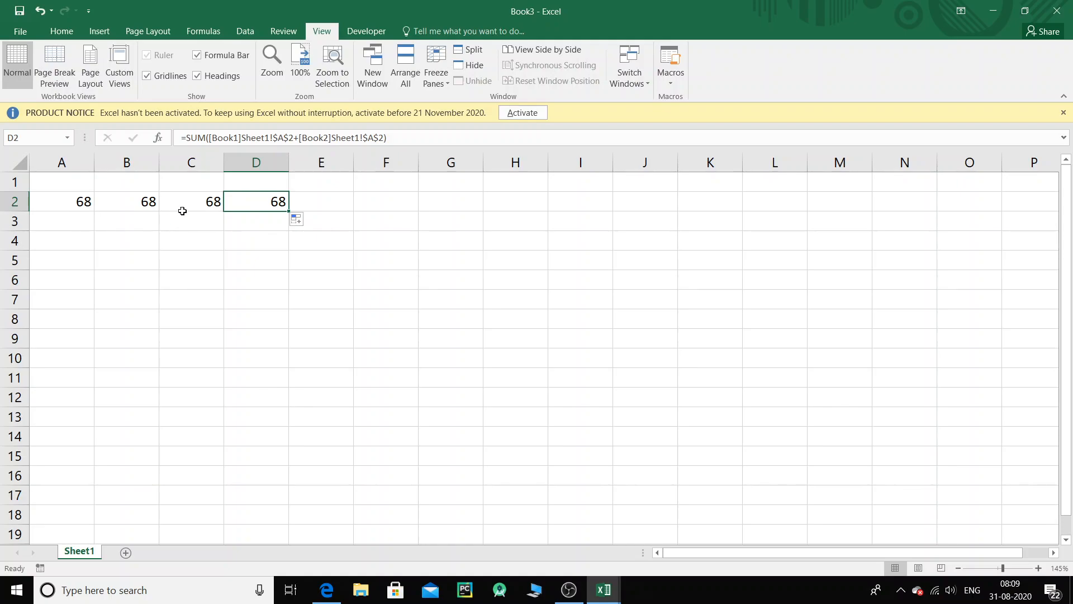
click(157, 200)
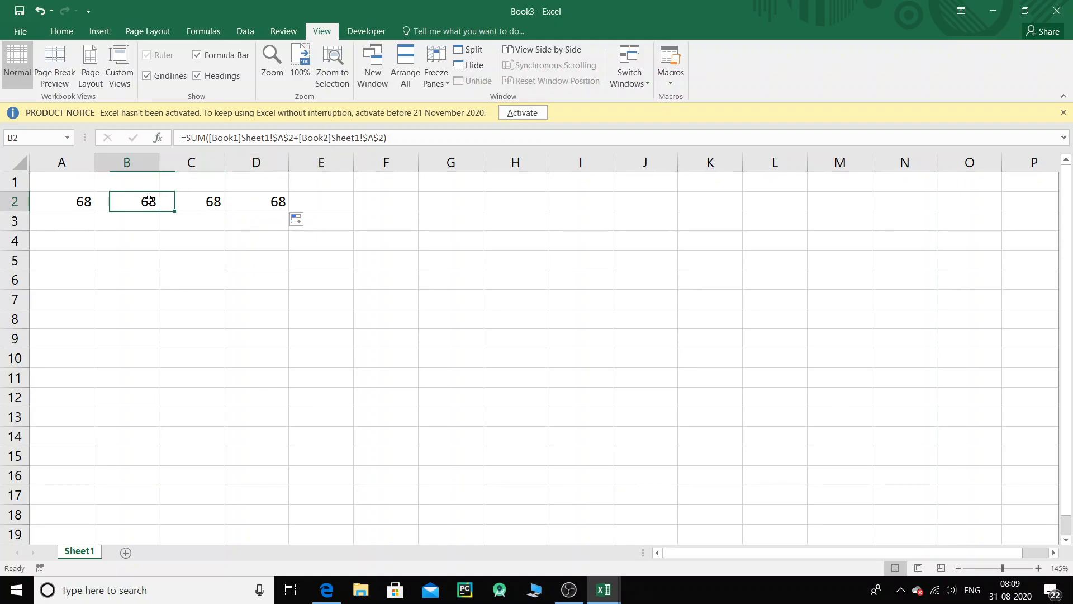
click(73, 208)
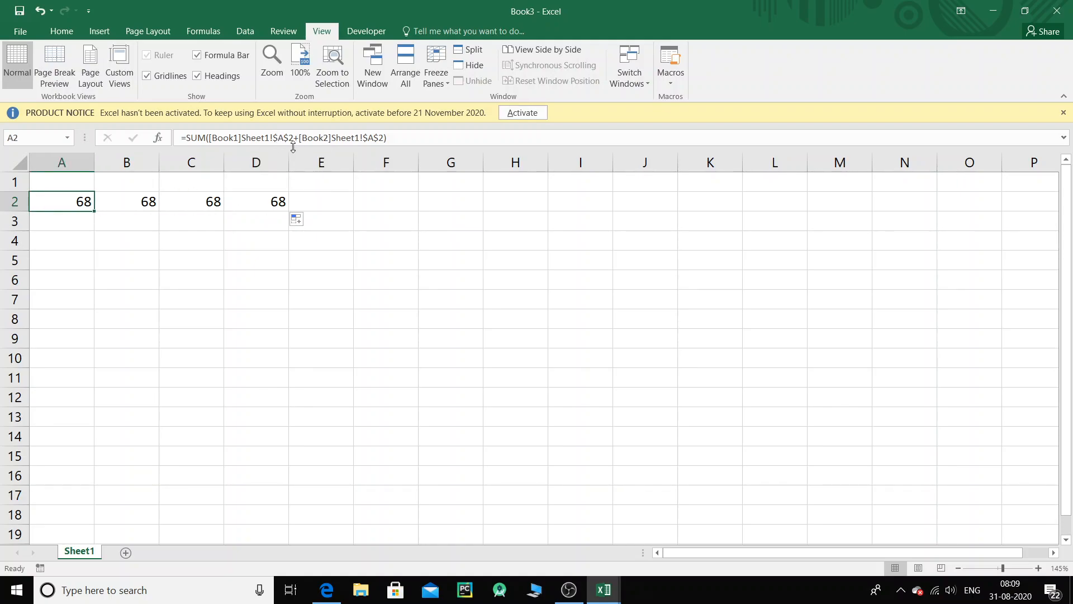
click(140, 205)
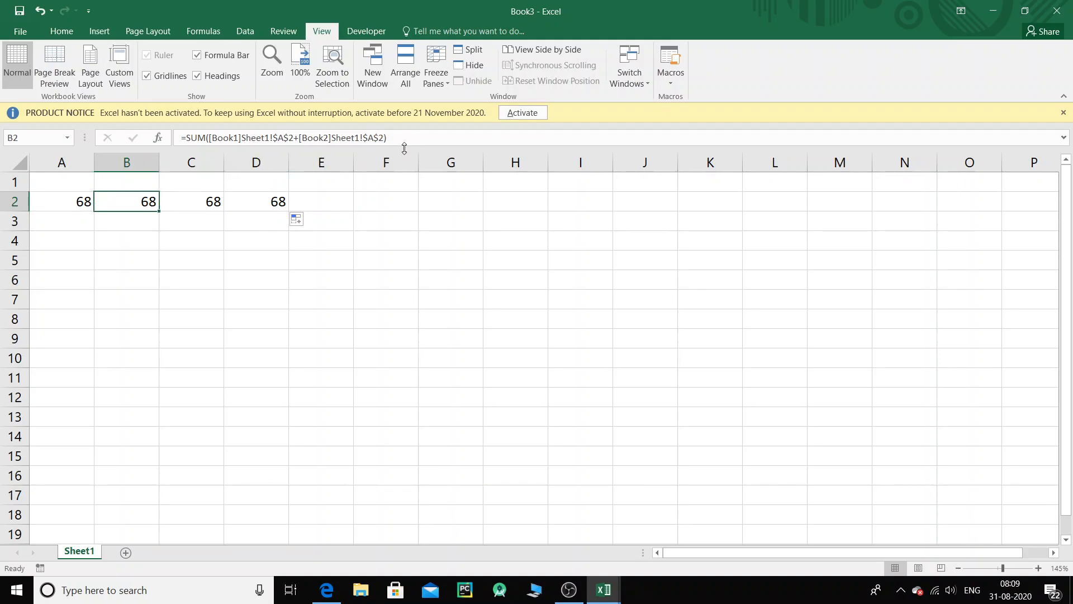
click(84, 209)
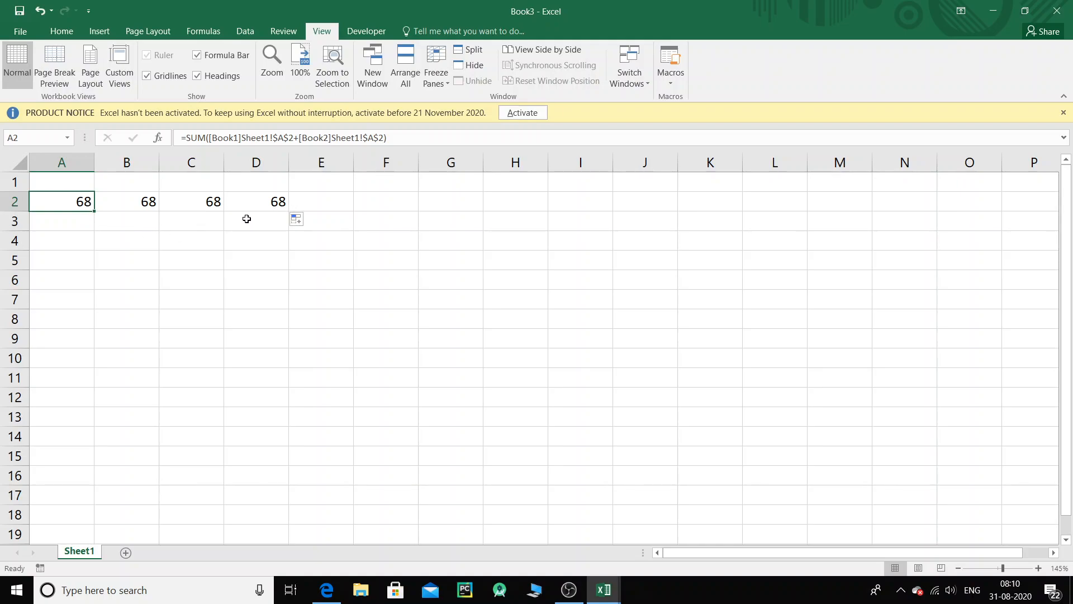
Undo the formula fill across B2 to D2 and reselect cell A2
key(ctrl+z)
key(Return)
click(77, 200)
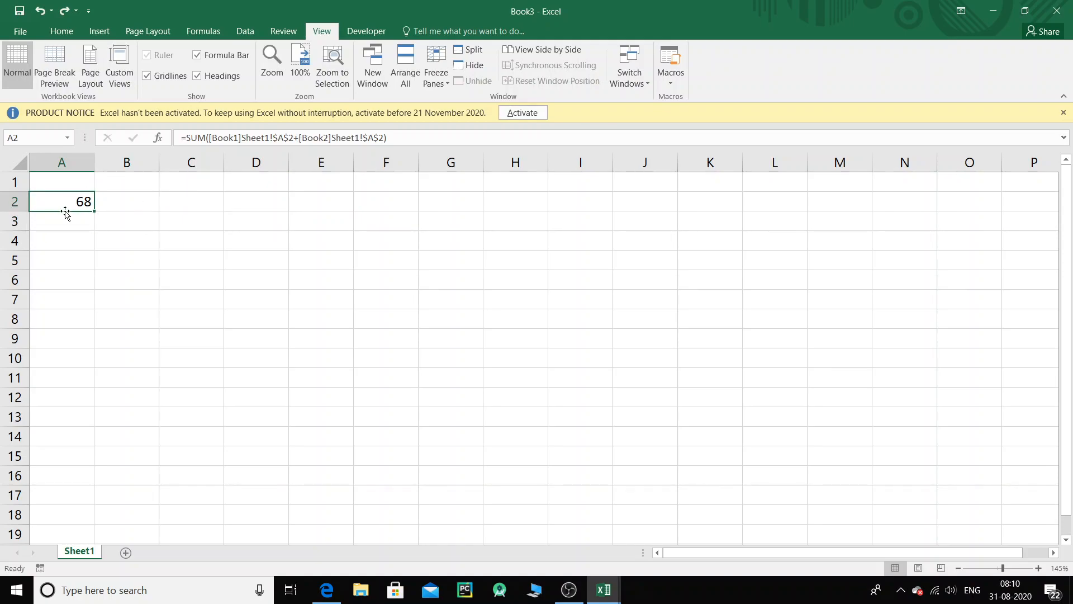
Make the references in A2's formula relative, giving =SUM([Book1]Sheet1!A2+[Book2]Sheet1!A2), and fill it across to D2
click(277, 139)
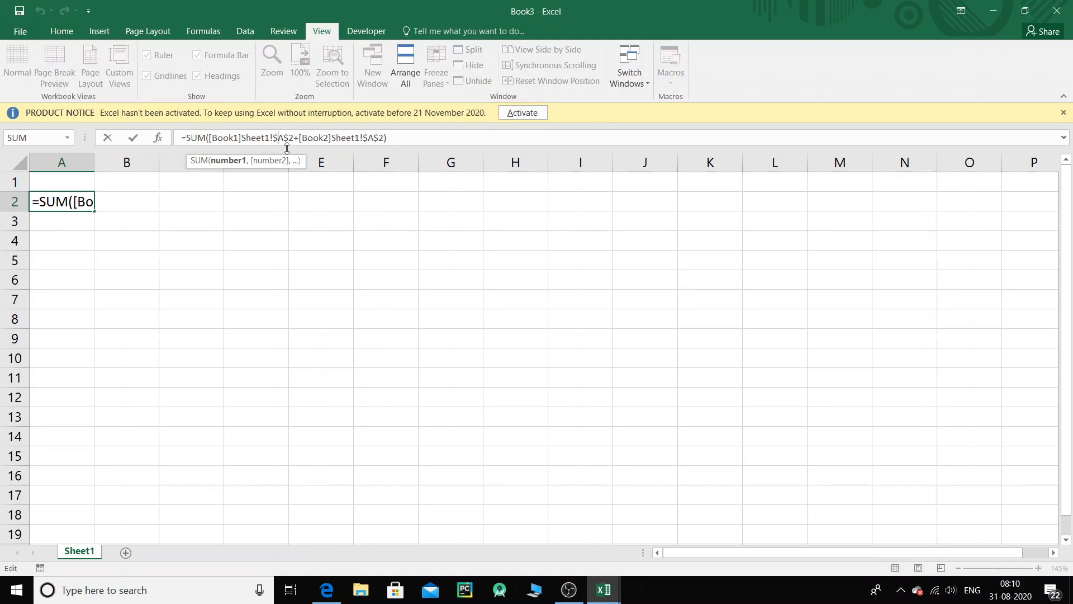
key(BackSpace)
click(283, 138)
key(BackSpace)
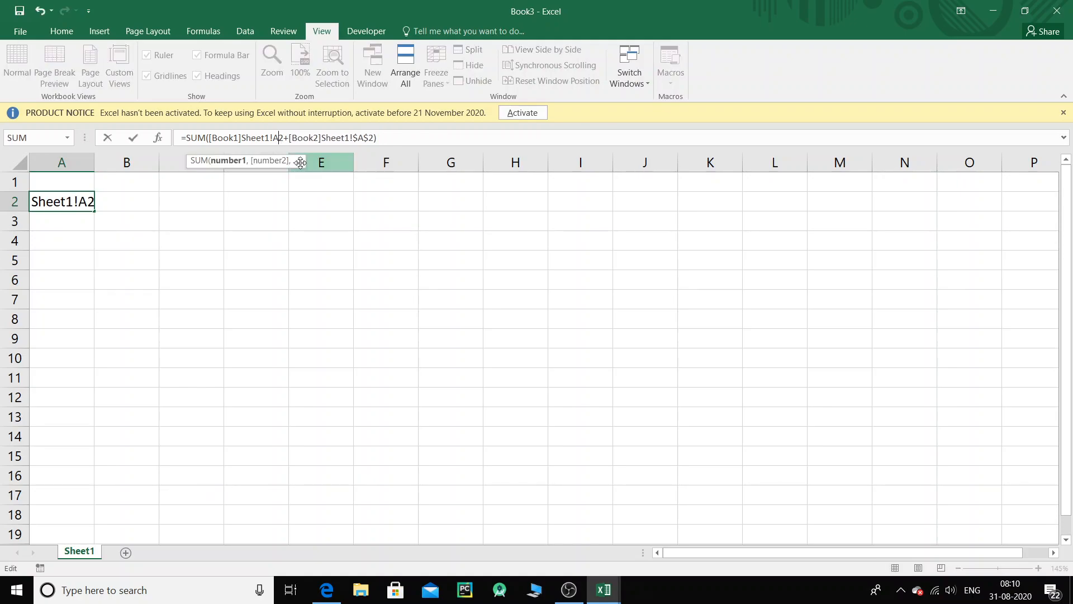
click(358, 139)
key(BackSpace)
click(363, 139)
key(BackSpace)
click(83, 203)
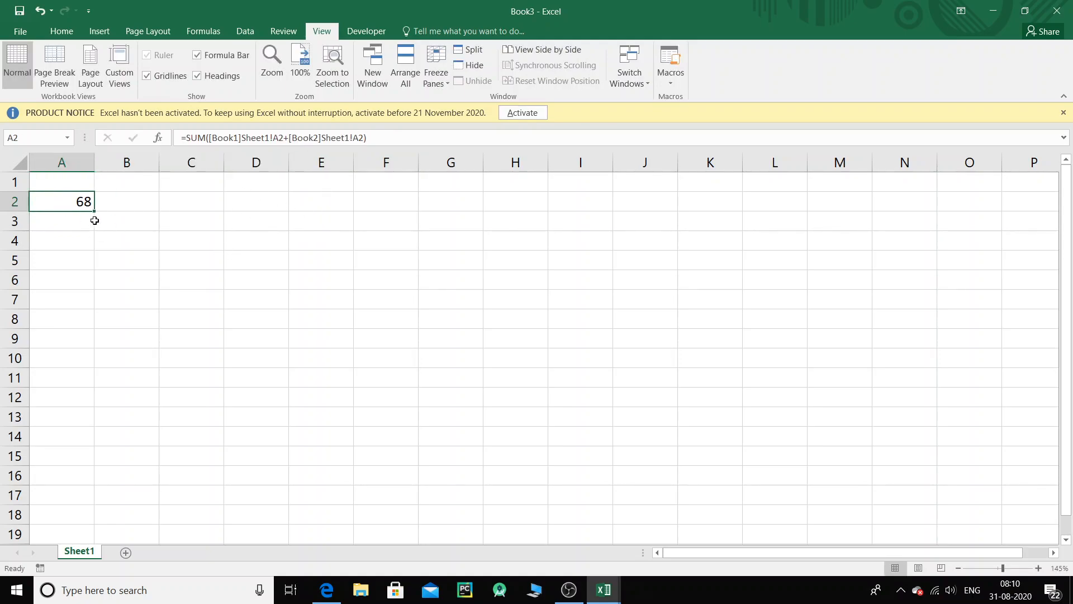
drag(95, 212, 281, 213)
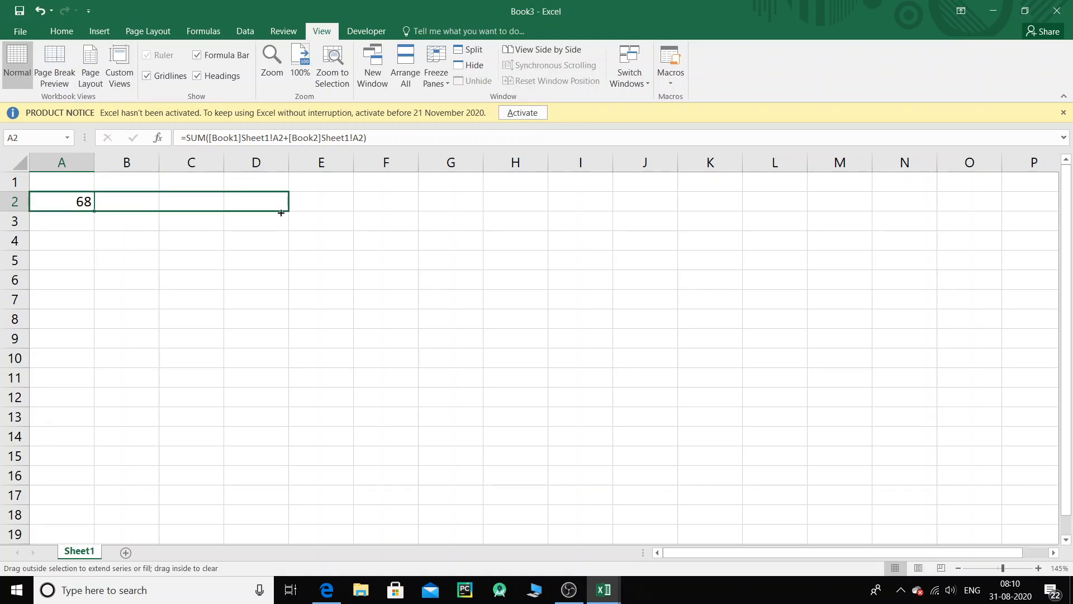
drag(281, 213, 282, 212)
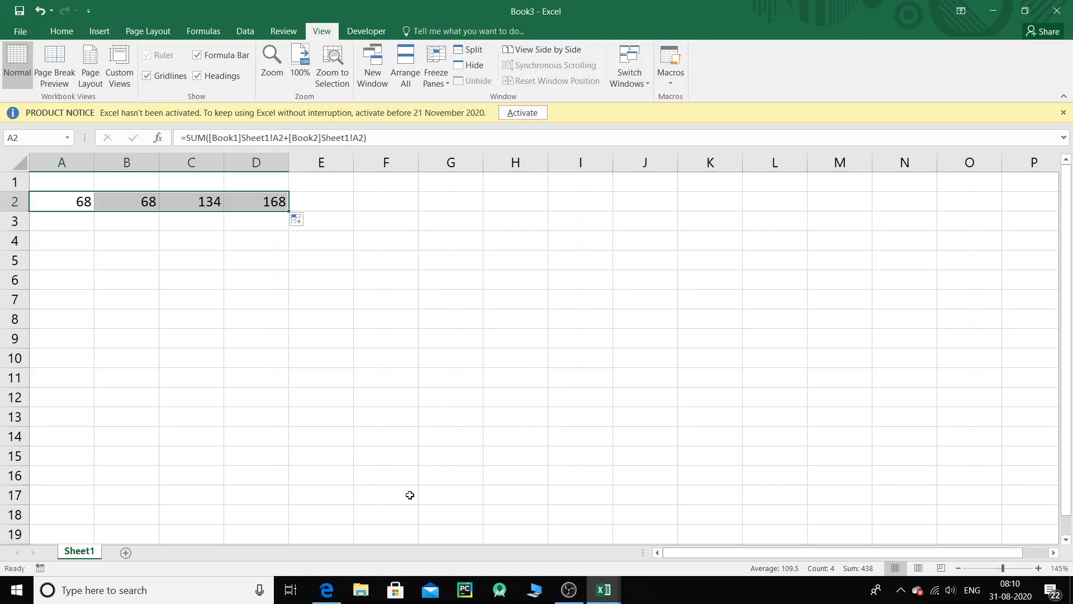
Switch to the textbook PDF in Edge and read on to the workbook-sharing instructions in Session 12: Sharing Worksheet Data
click(327, 590)
scroll(503, 315, down, 15)
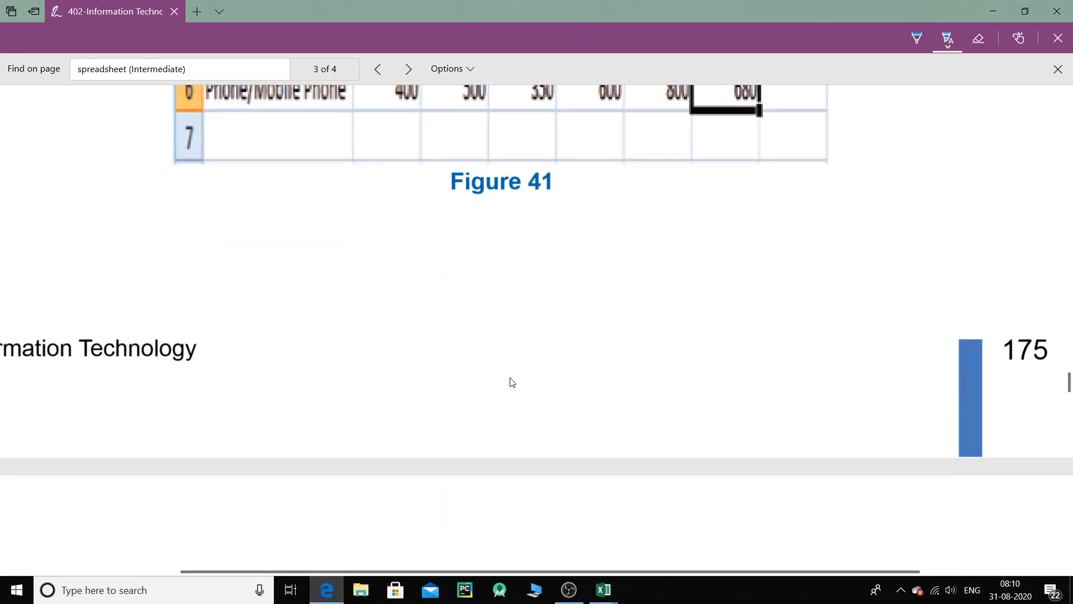
scroll(510, 386, down, 15)
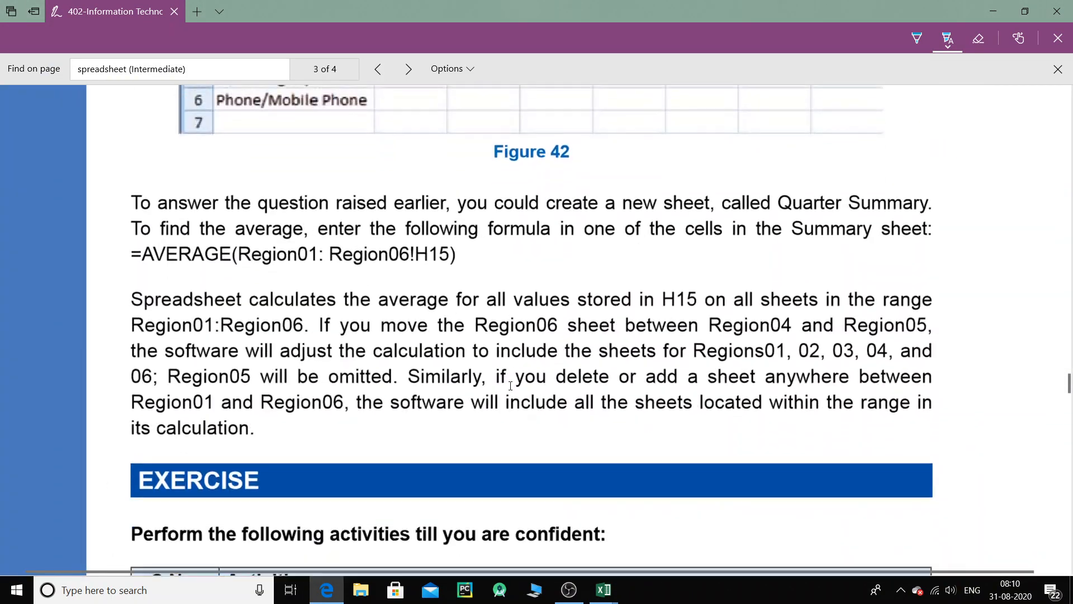
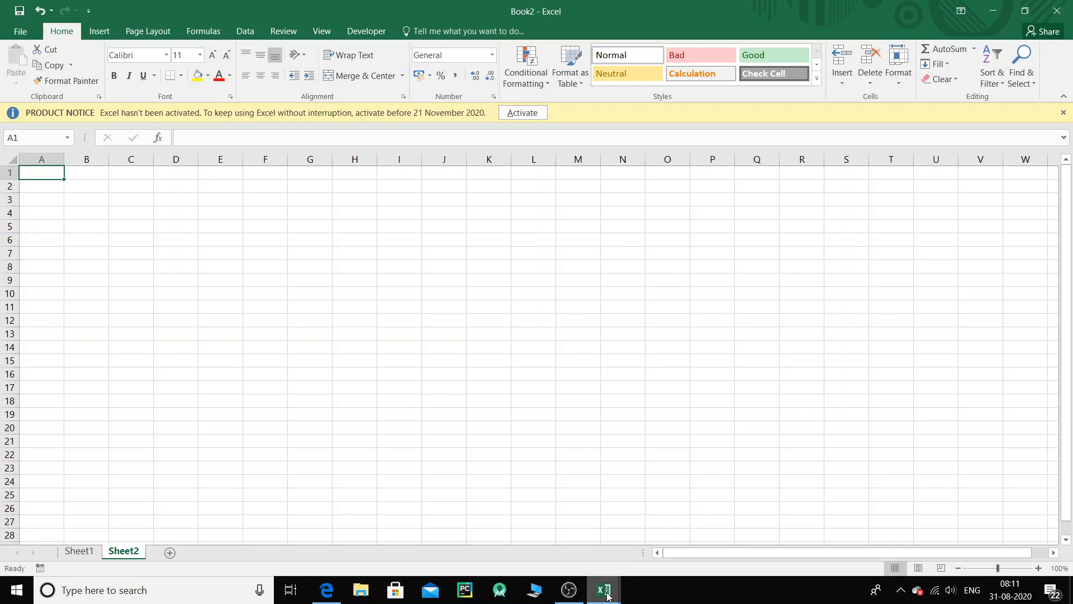
mouse_move(608, 596)
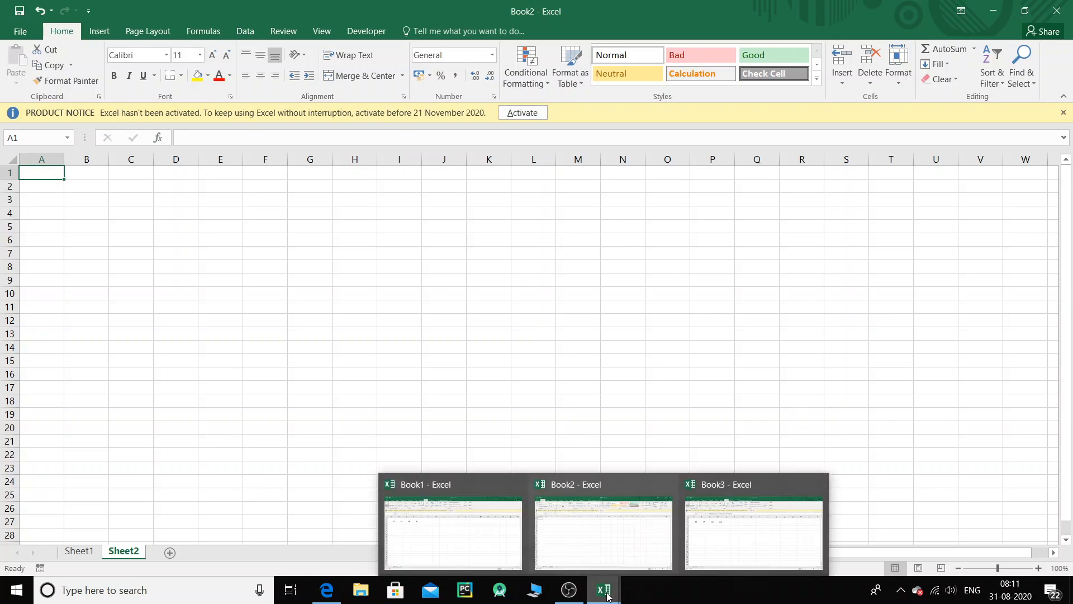
click(339, 593)
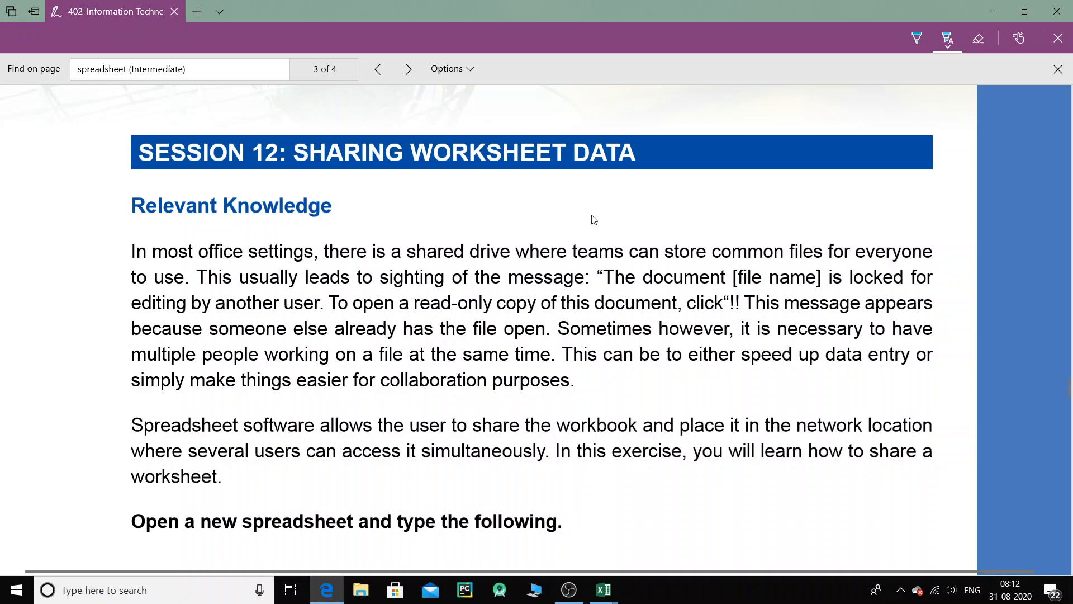
scroll(473, 342, down, 4)
scroll(486, 369, down, 5)
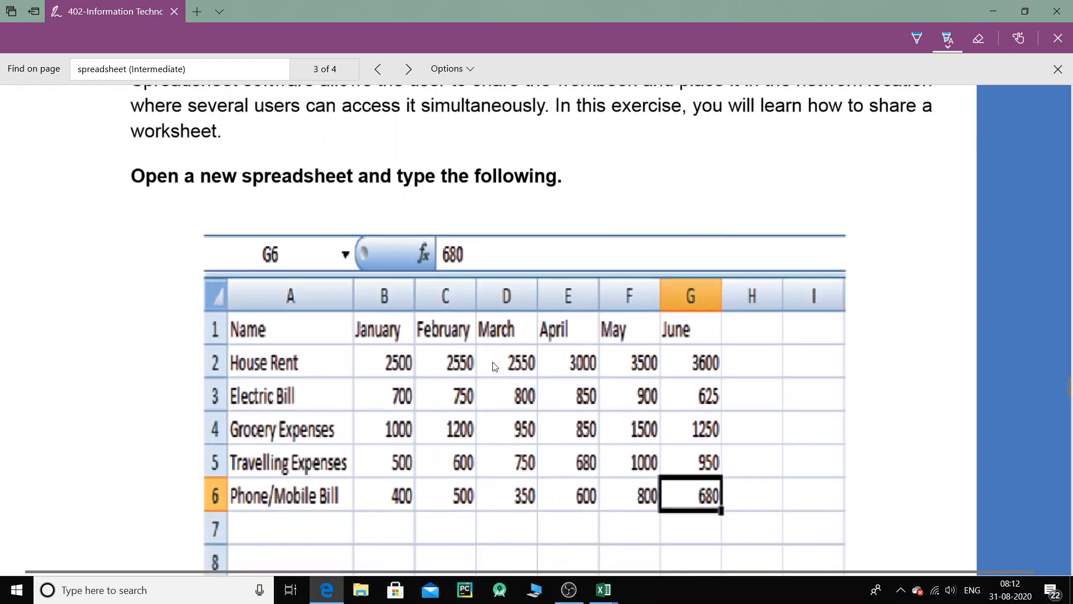
scroll(495, 366, down, 4)
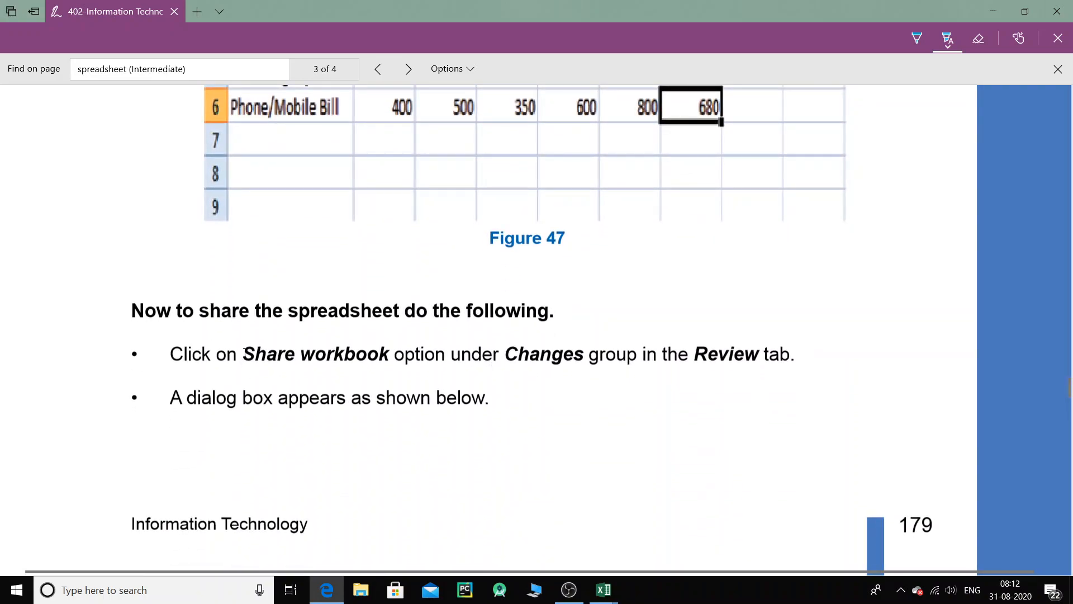
Highlight "Share workbook", "Changes" and "Review tab." in the first sharing instruction below Figure 47
drag(242, 361, 394, 357)
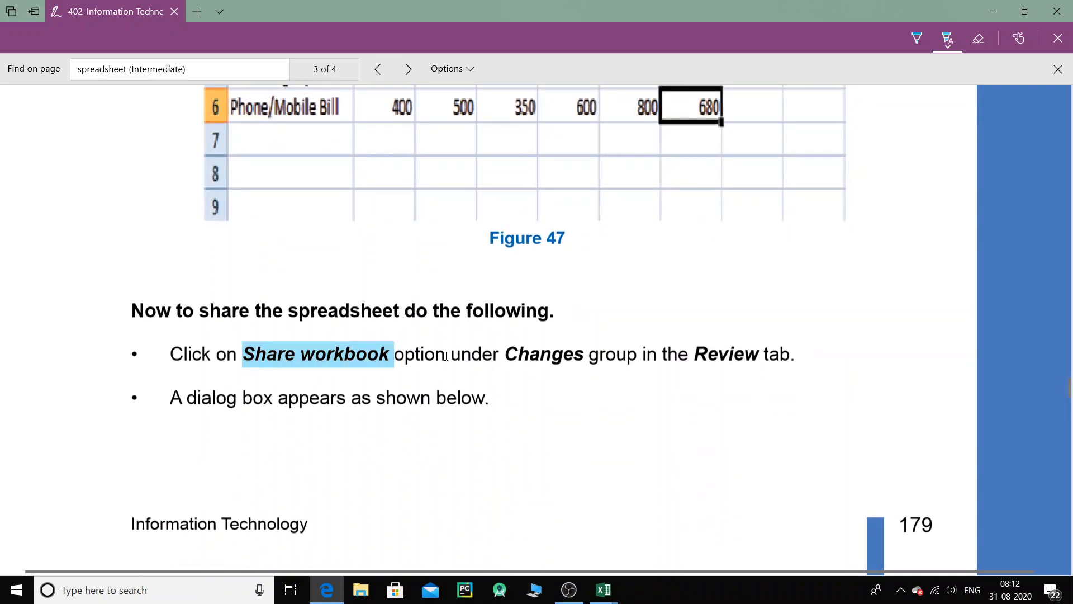
drag(502, 360, 588, 358)
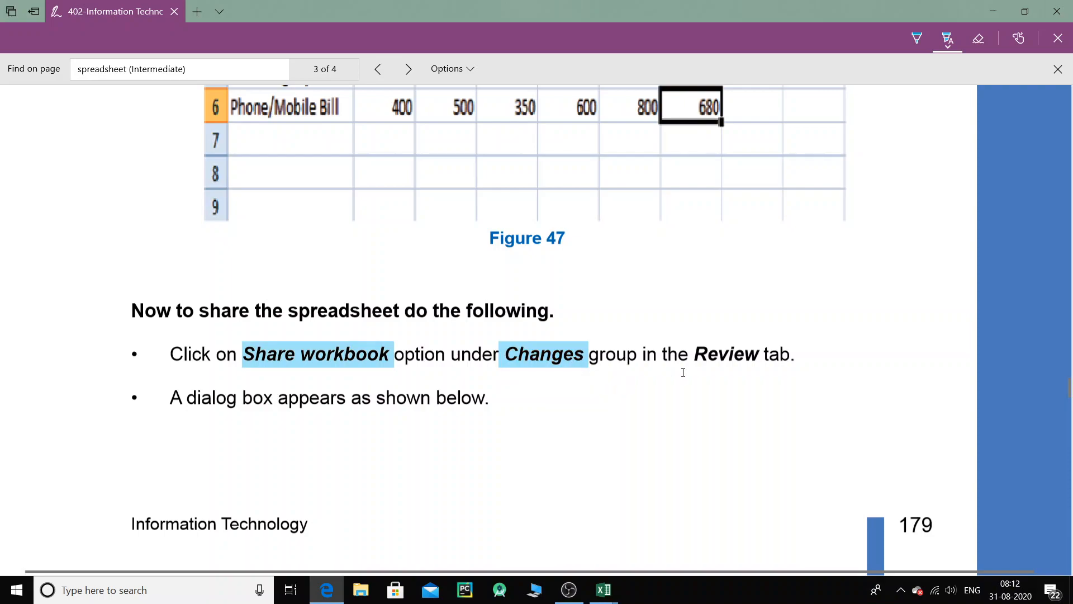
drag(678, 353, 801, 354)
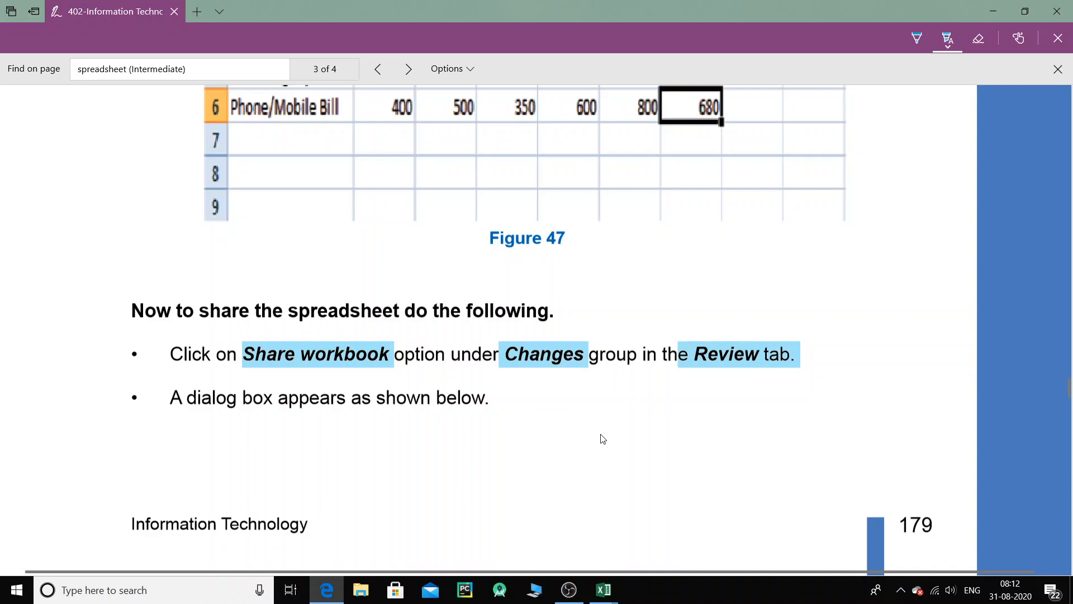
Switch to Book1 in Excel and examine the Protect Sheet and Protect Workbook options without applying either
click(603, 590)
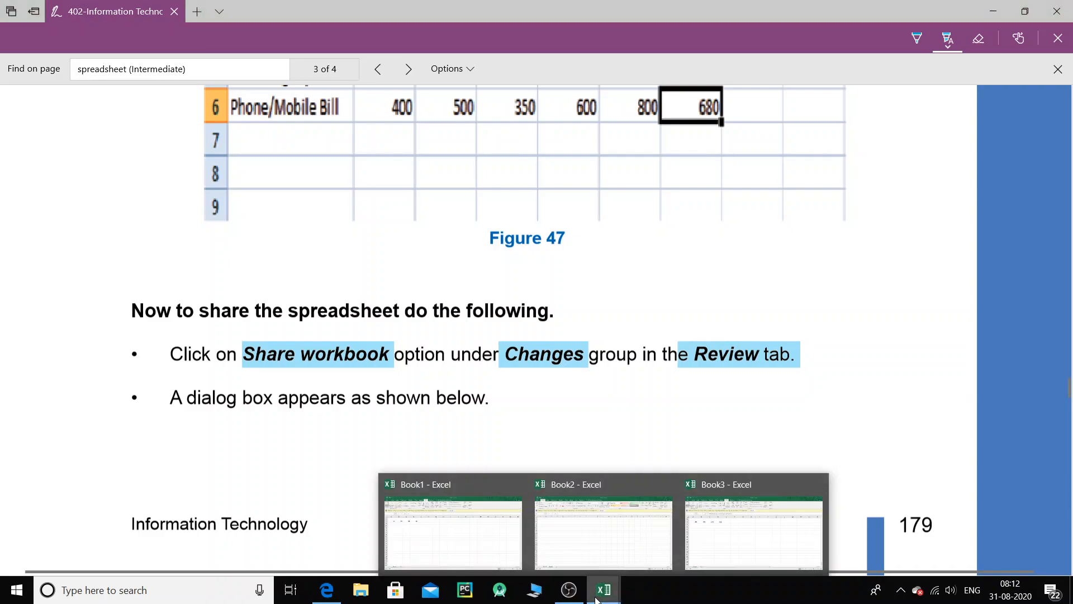
click(735, 533)
click(603, 590)
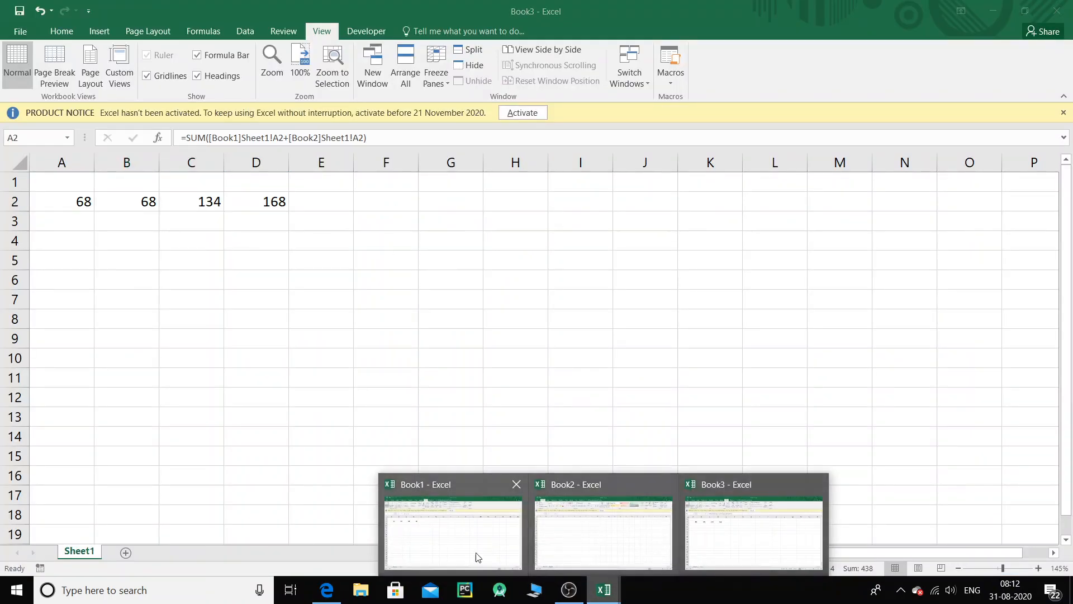
click(493, 561)
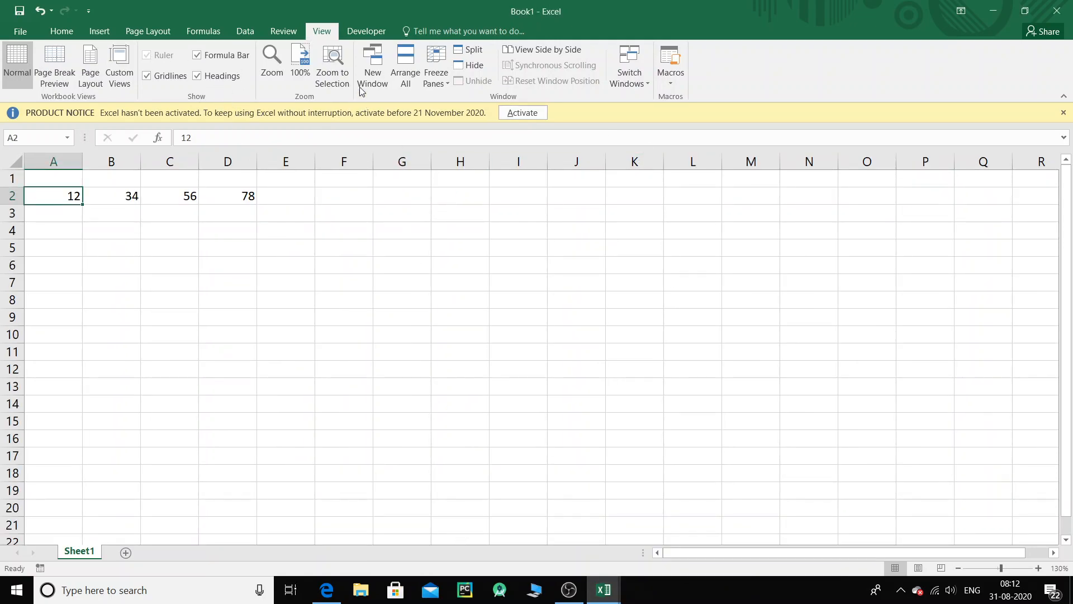
click(283, 31)
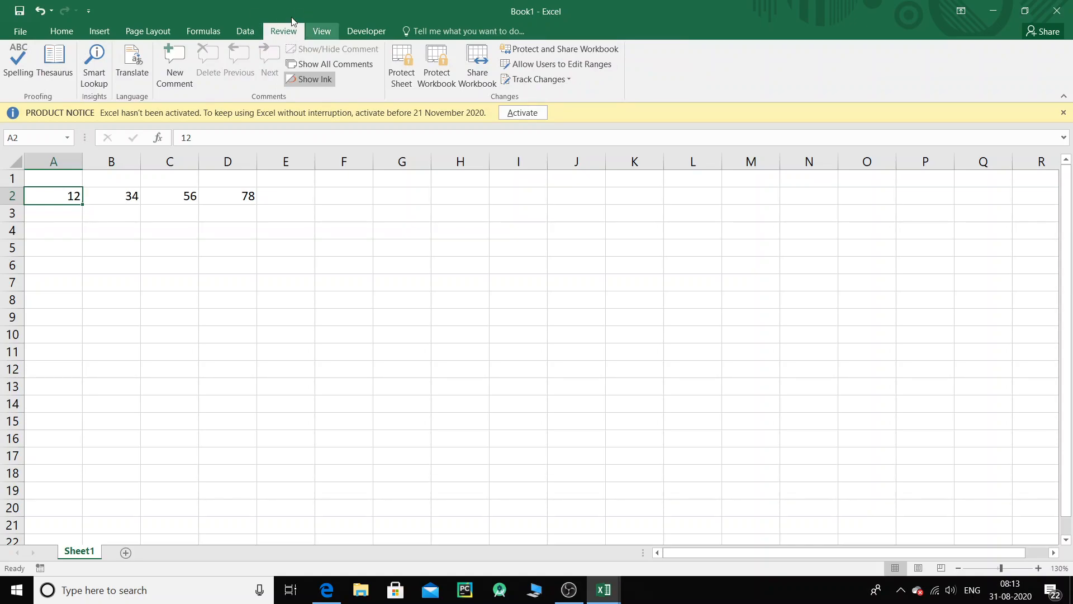
click(405, 83)
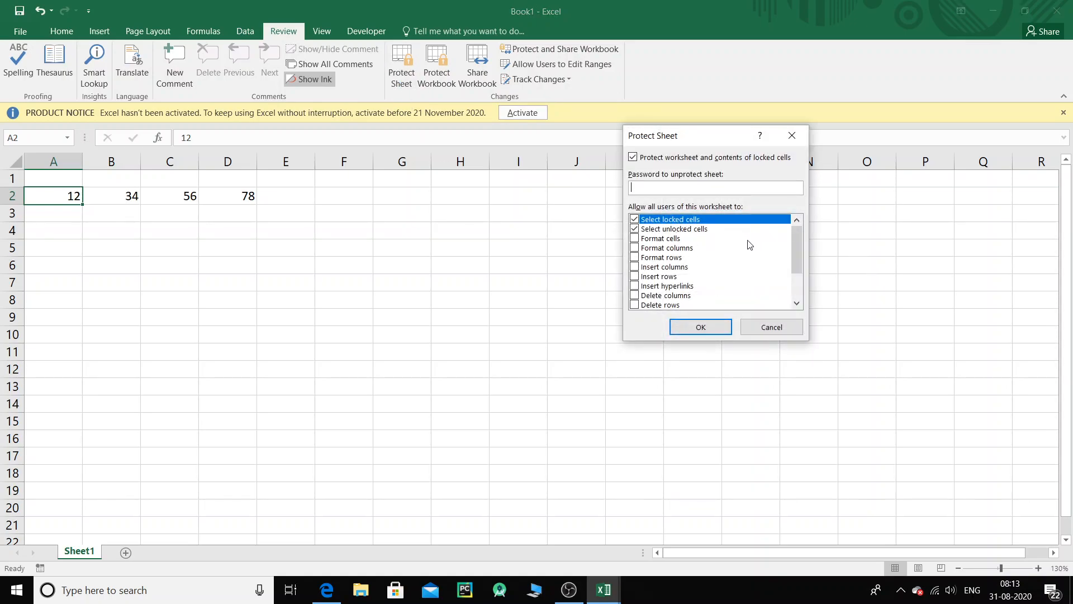
mouse_move(798, 253)
mouse_down()
mouse_move(803, 264)
mouse_move(803, 254)
mouse_up()
click(771, 327)
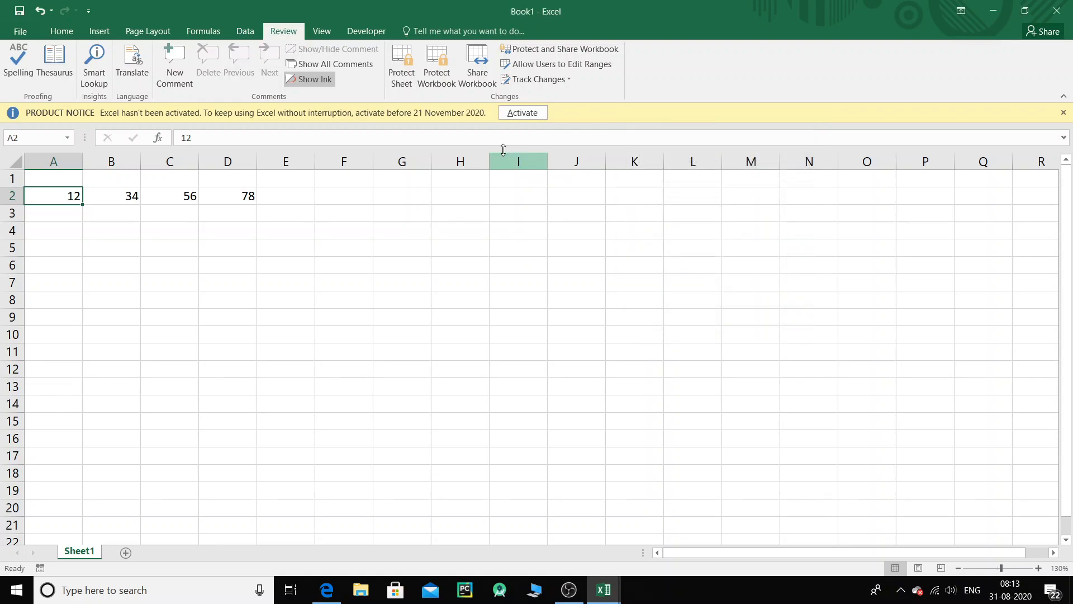
click(448, 78)
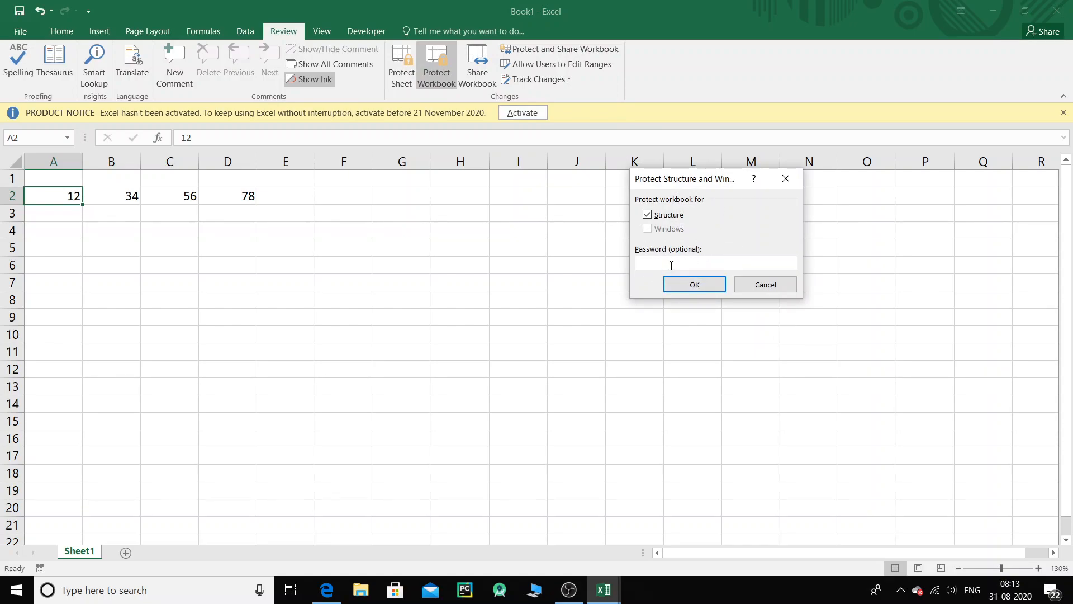
click(767, 286)
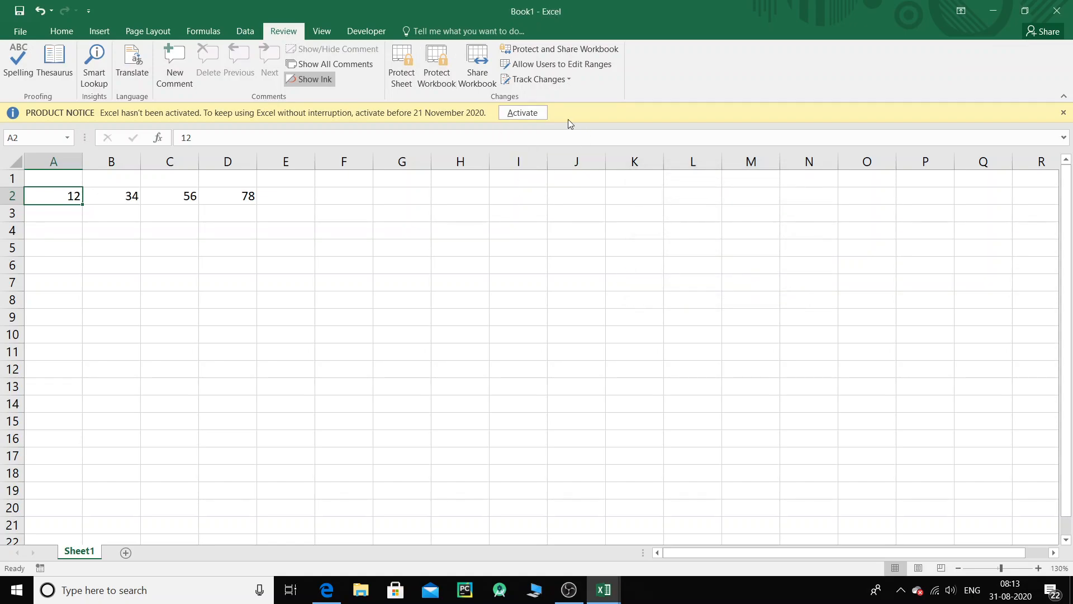
Try to share Book1 by allowing changes by more than one user at the same time, without saving the file
click(479, 87)
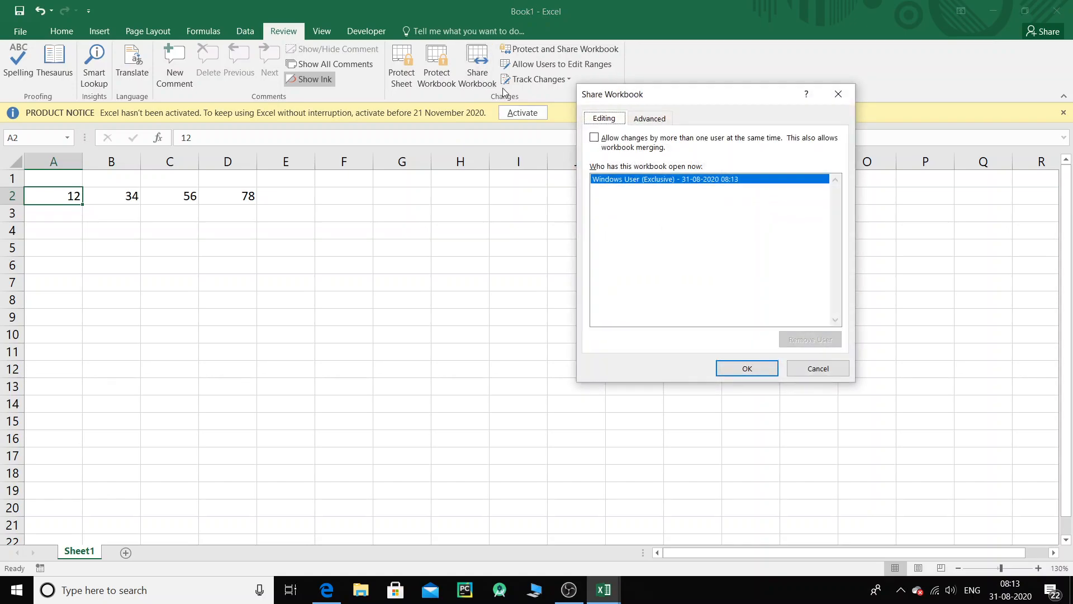
drag(699, 101, 515, 128)
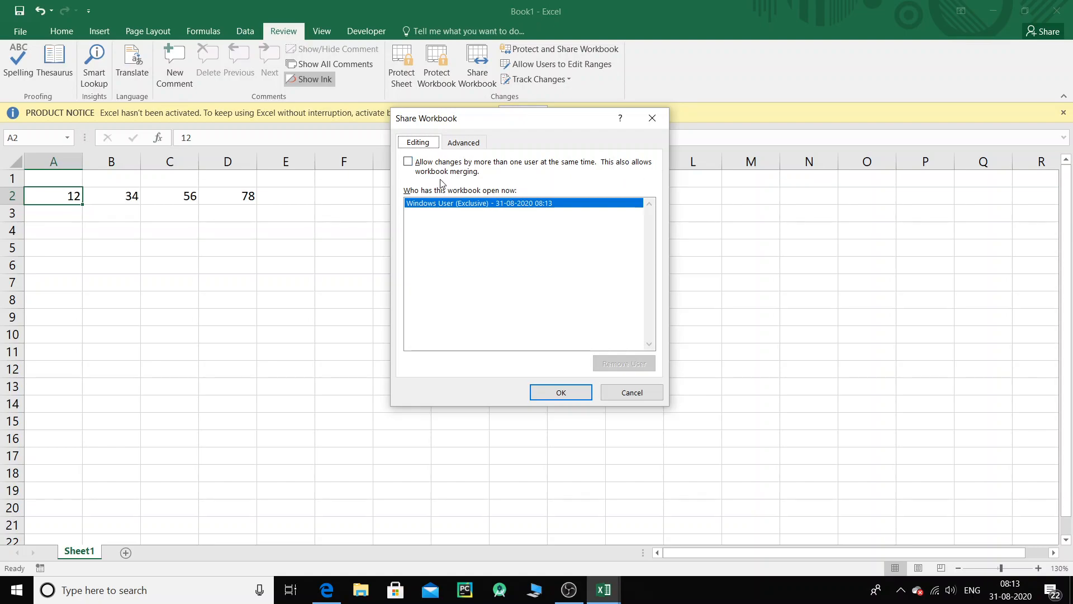
click(411, 163)
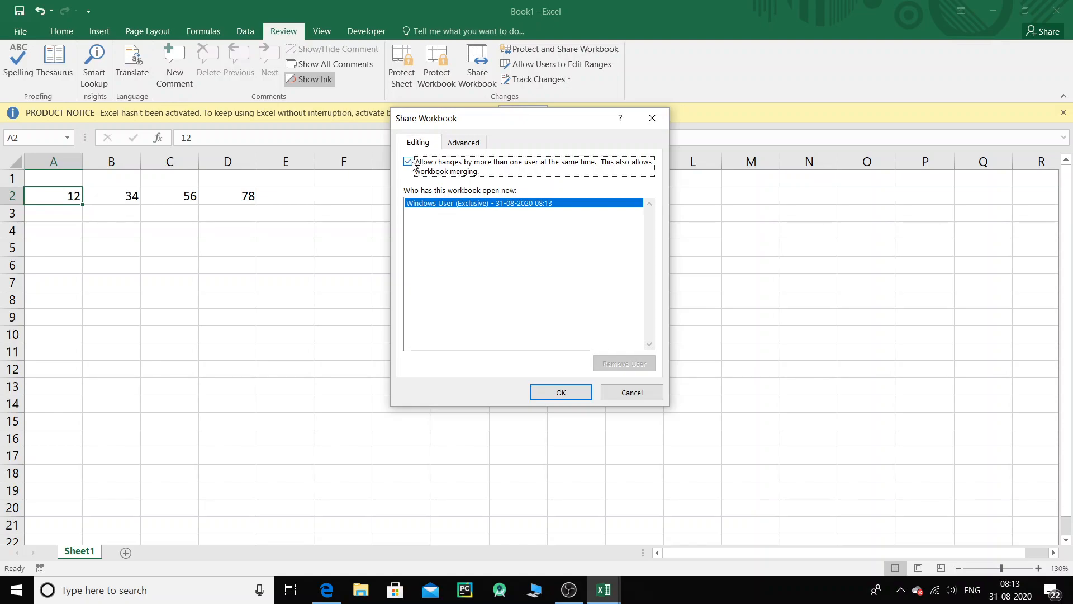
click(555, 393)
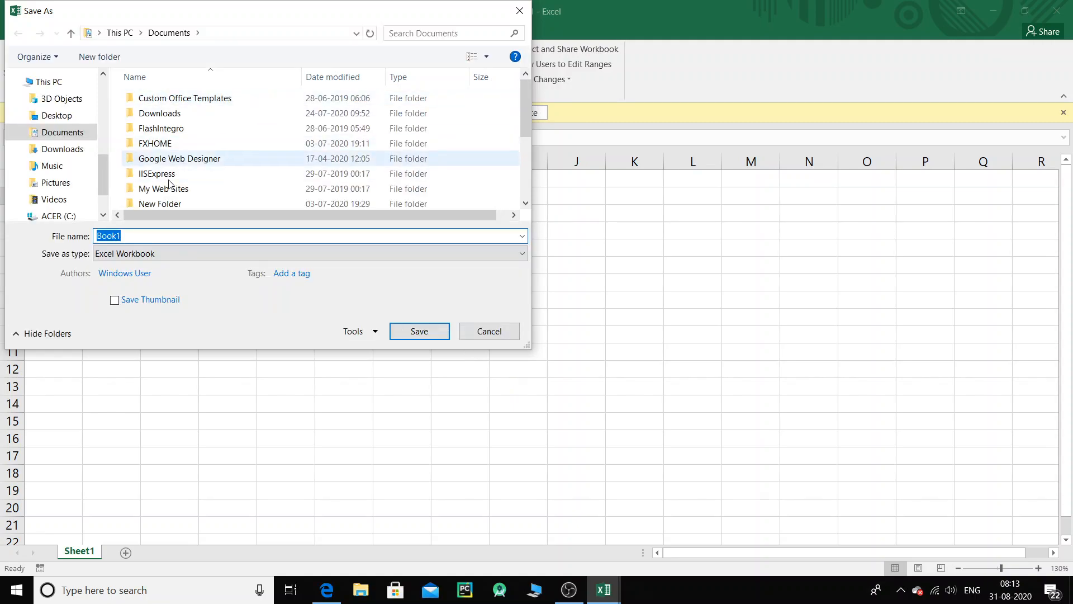
click(522, 7)
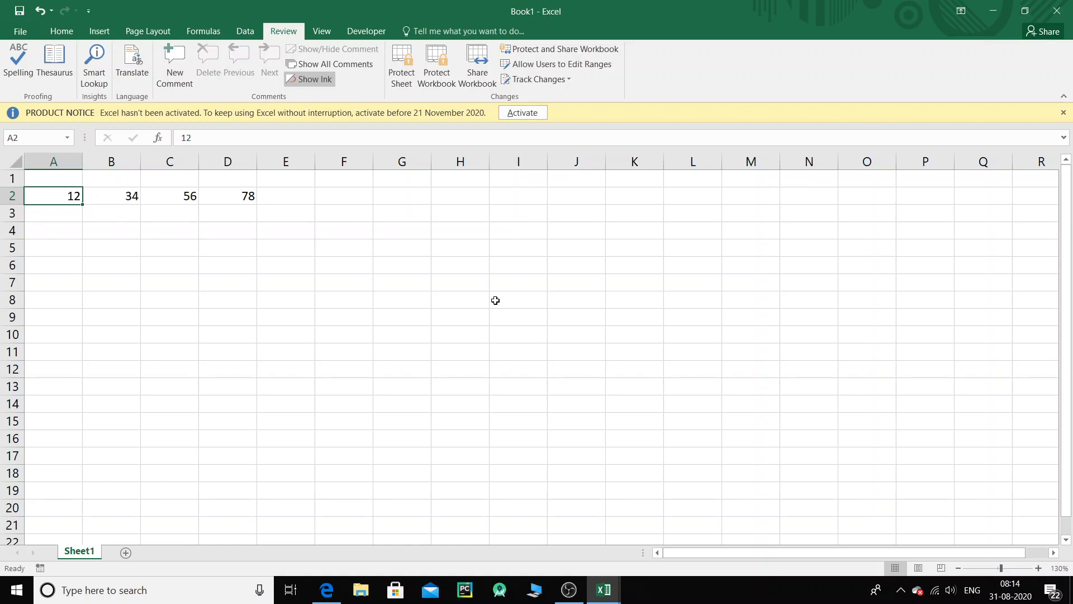
Switch to the textbook PDF in Edge and review the Session 12 sharing instructions, going back through Session 11 to the start of Session 10
click(326, 590)
scroll(508, 353, up, 3)
scroll(508, 354, down, 10)
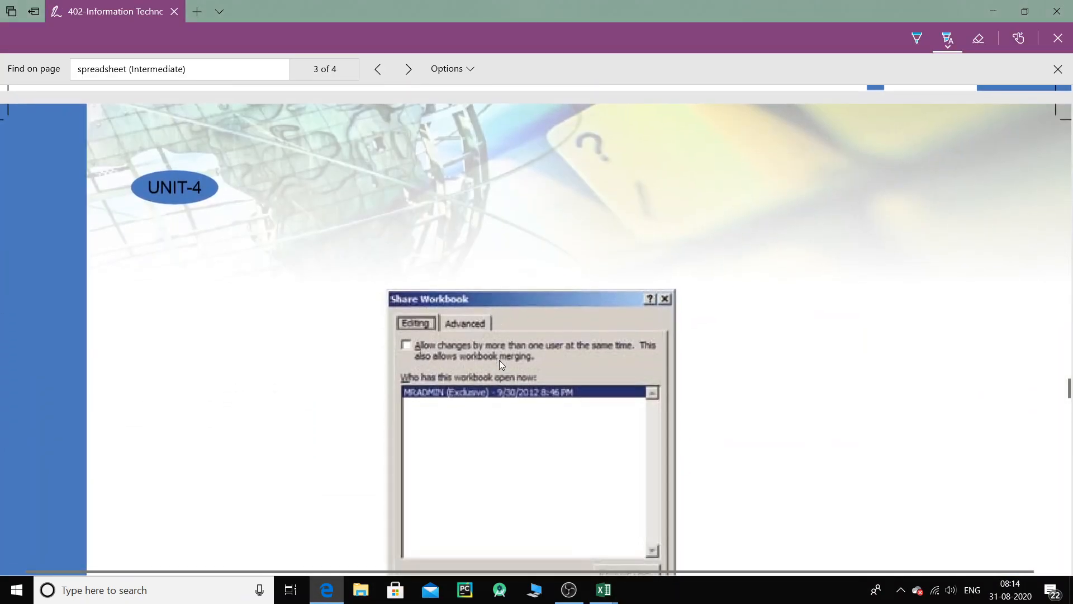
scroll(501, 366, down, 8)
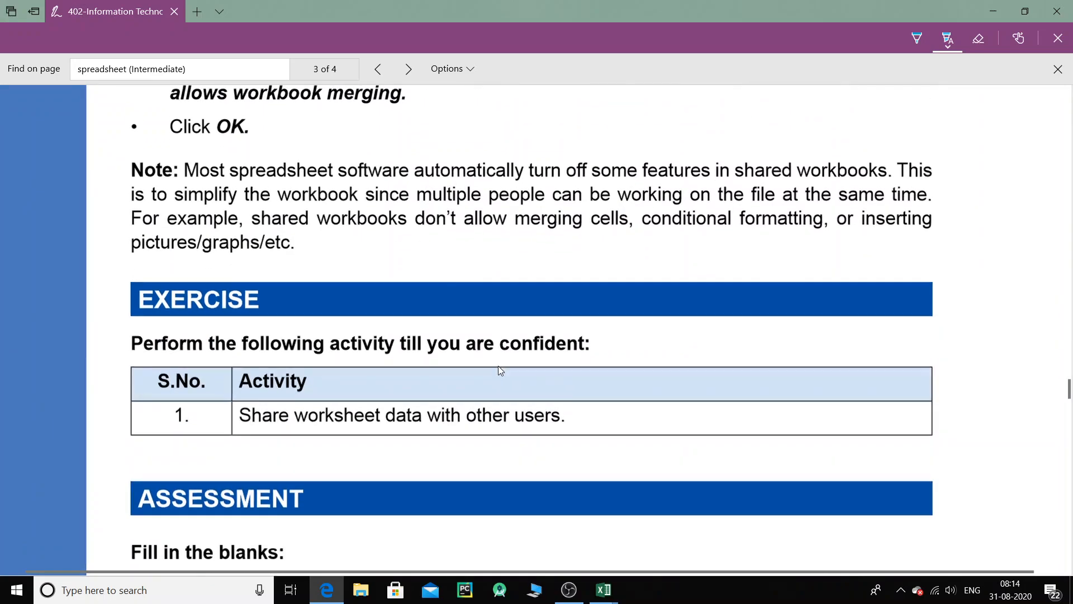
scroll(498, 370, up, 20)
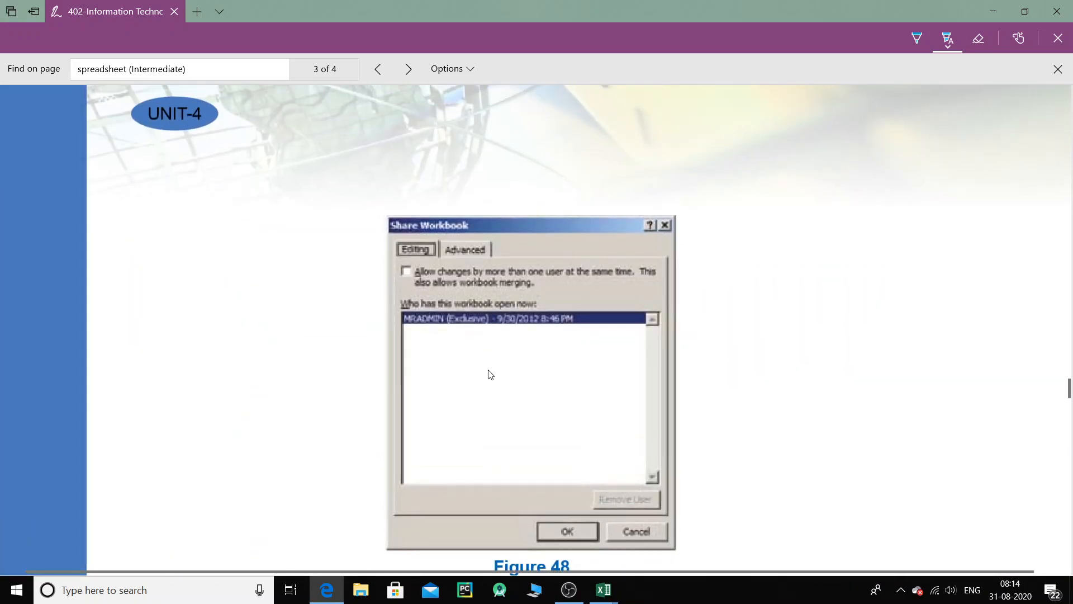
scroll(489, 370, up, 12)
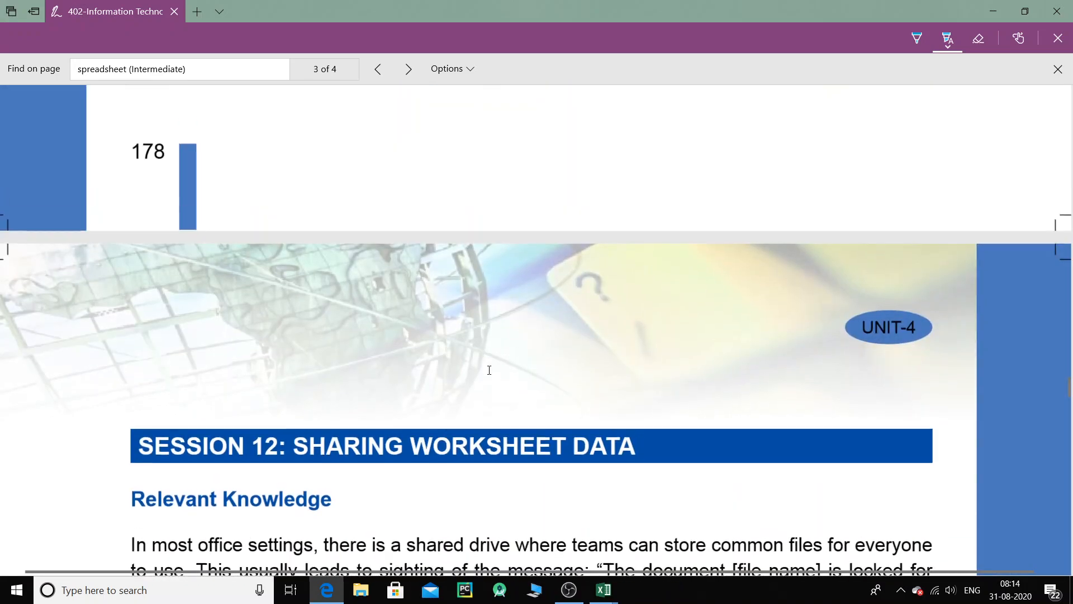
scroll(489, 370, up, 6)
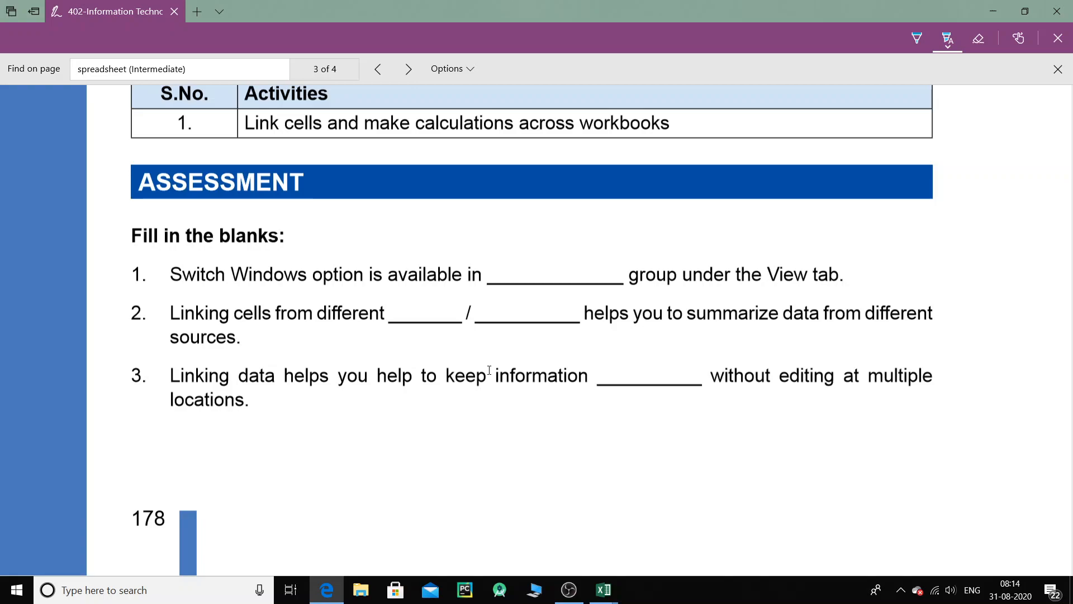
scroll(490, 370, up, 20)
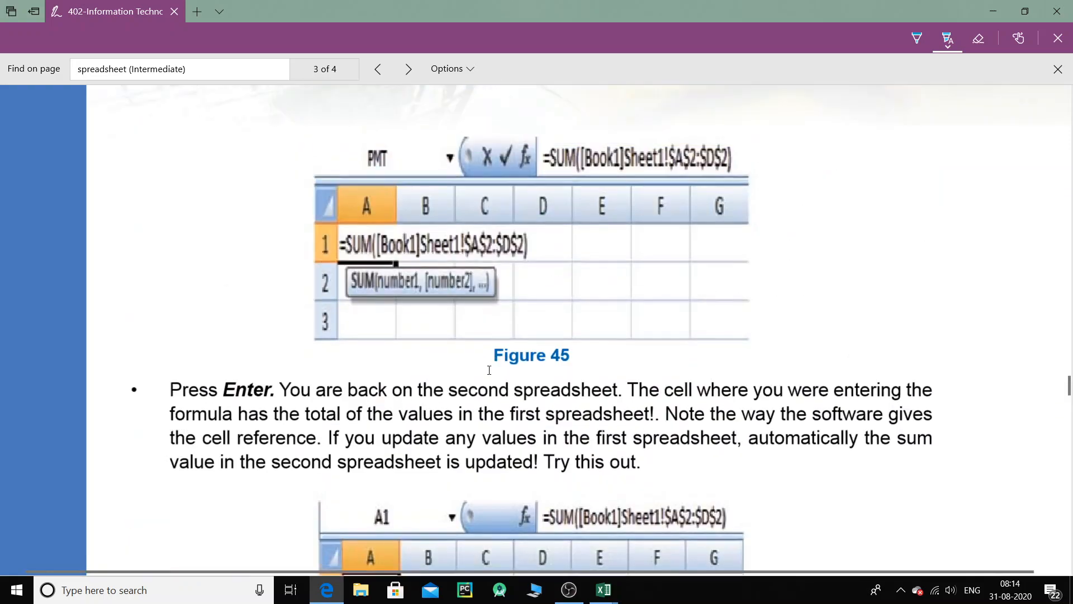
scroll(489, 374, up, 10)
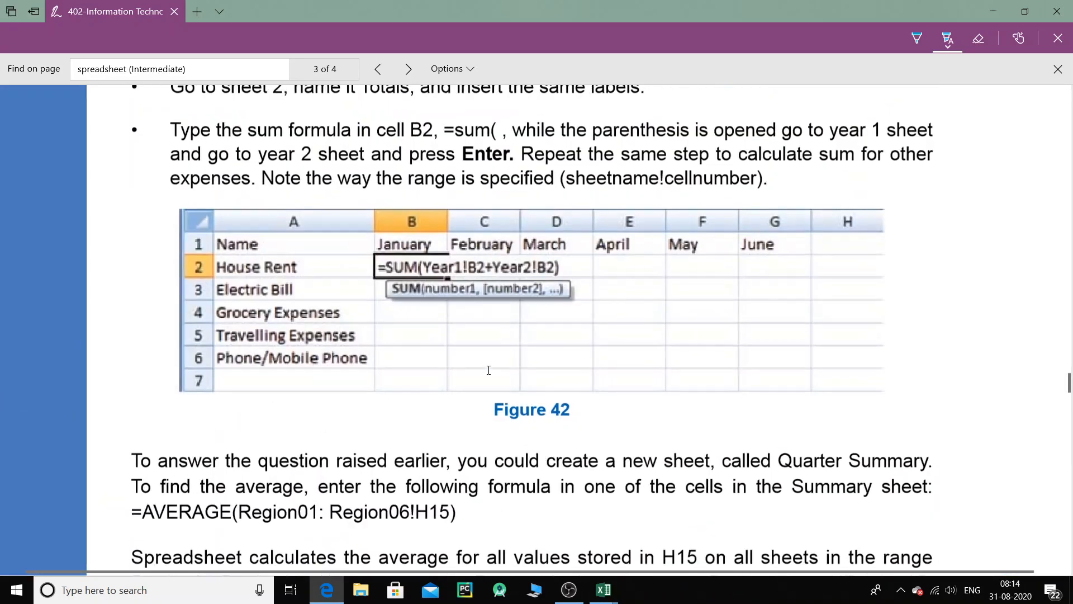
scroll(488, 370, up, 20)
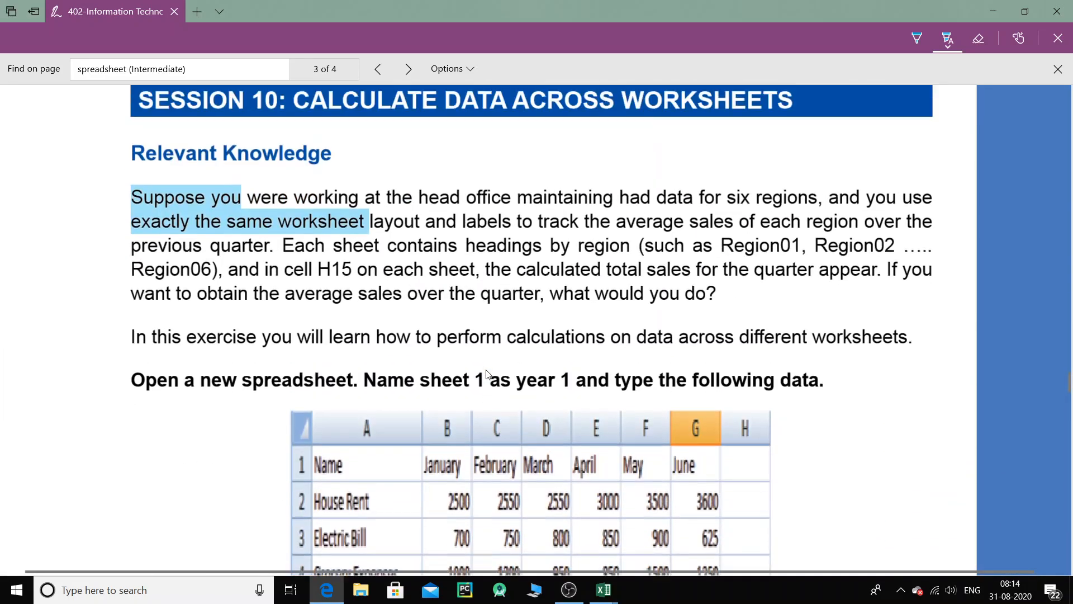
Review the figures, exercises and assessment questions on calculating across worksheets and linking cells across workbooks in Sessions 10 and 11
scroll(484, 369, down, 5)
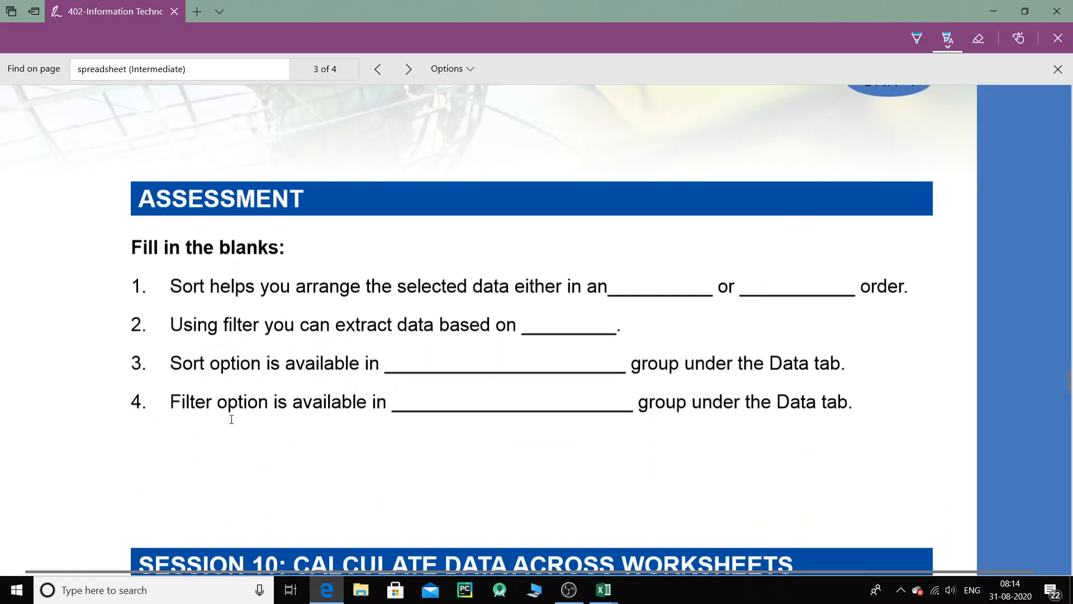
scroll(403, 363, down, 15)
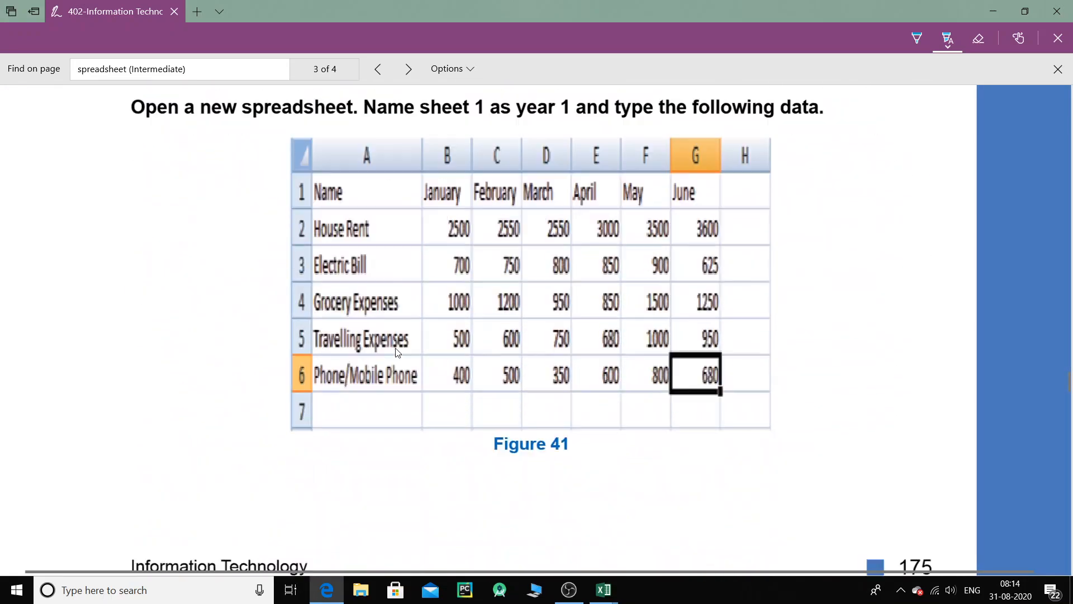
scroll(395, 347, down, 15)
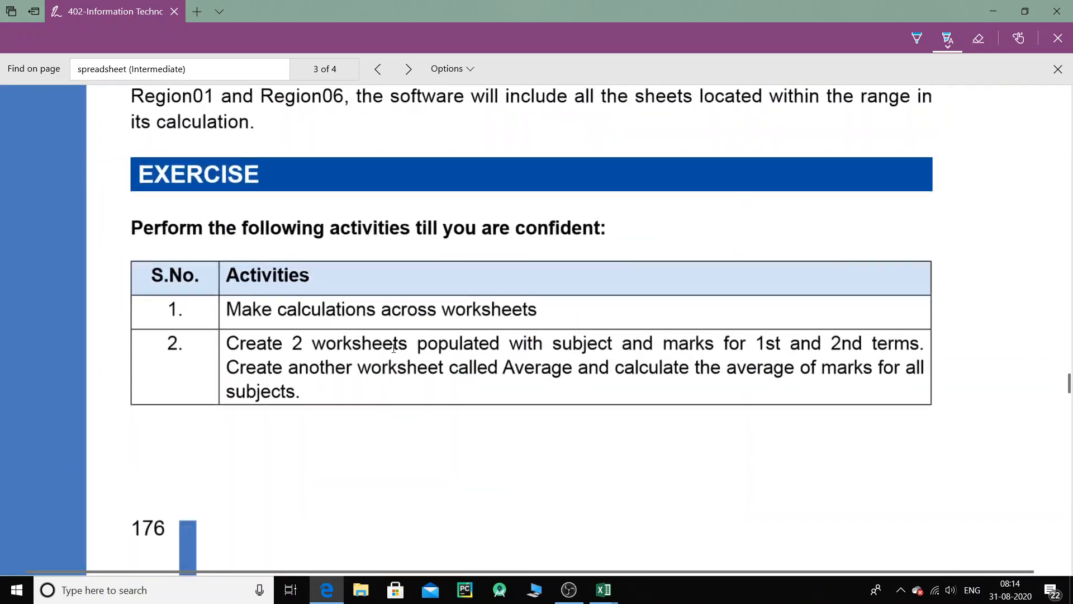
scroll(391, 349, down, 15)
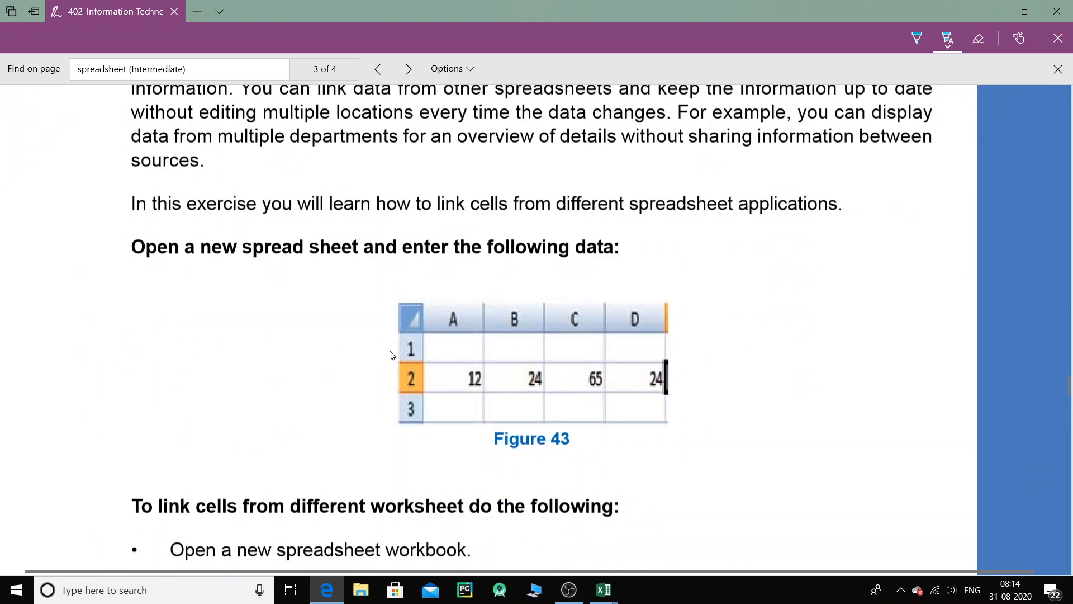
scroll(384, 362, down, 15)
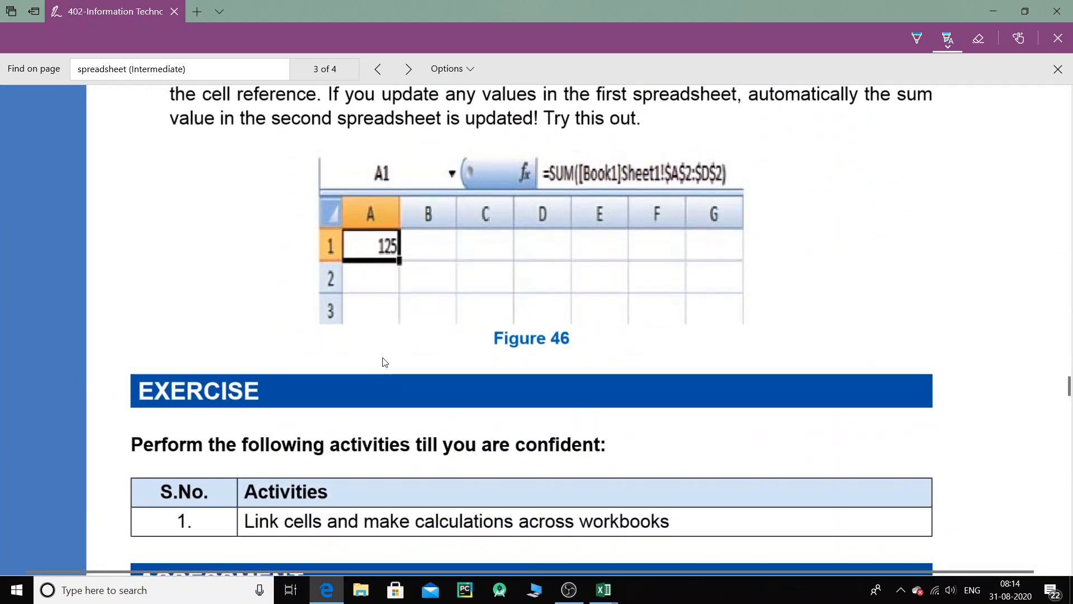
scroll(385, 362, down, 5)
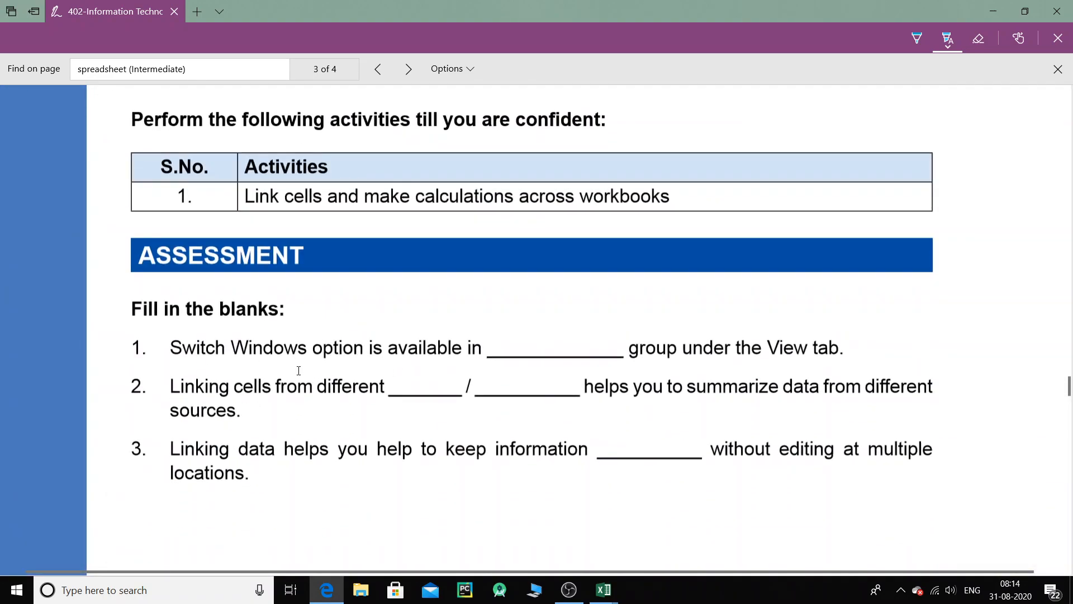
scroll(298, 371, up, 8)
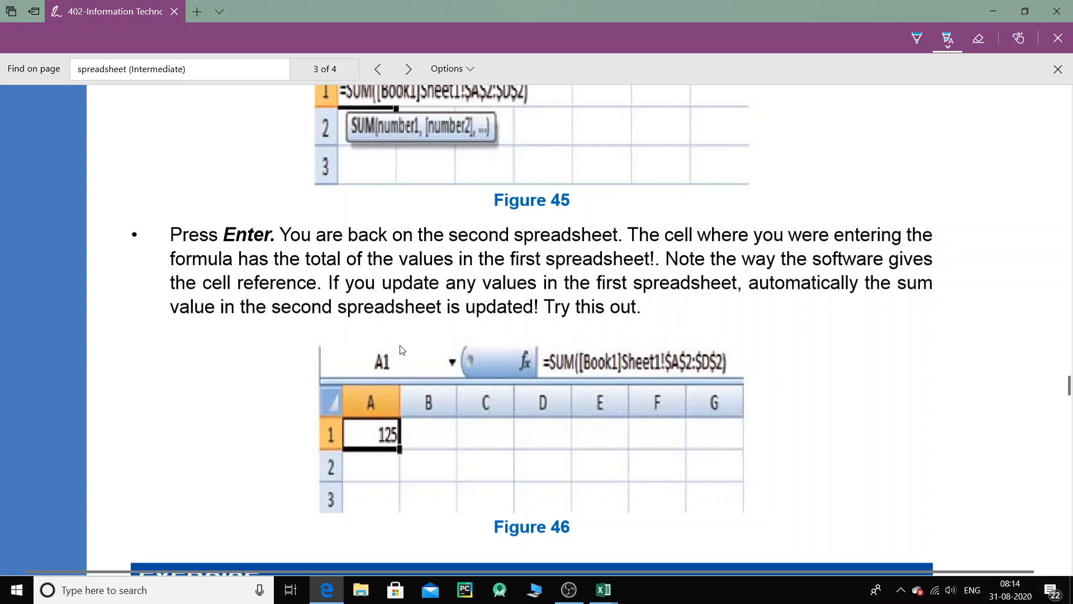
scroll(400, 348, up, 5)
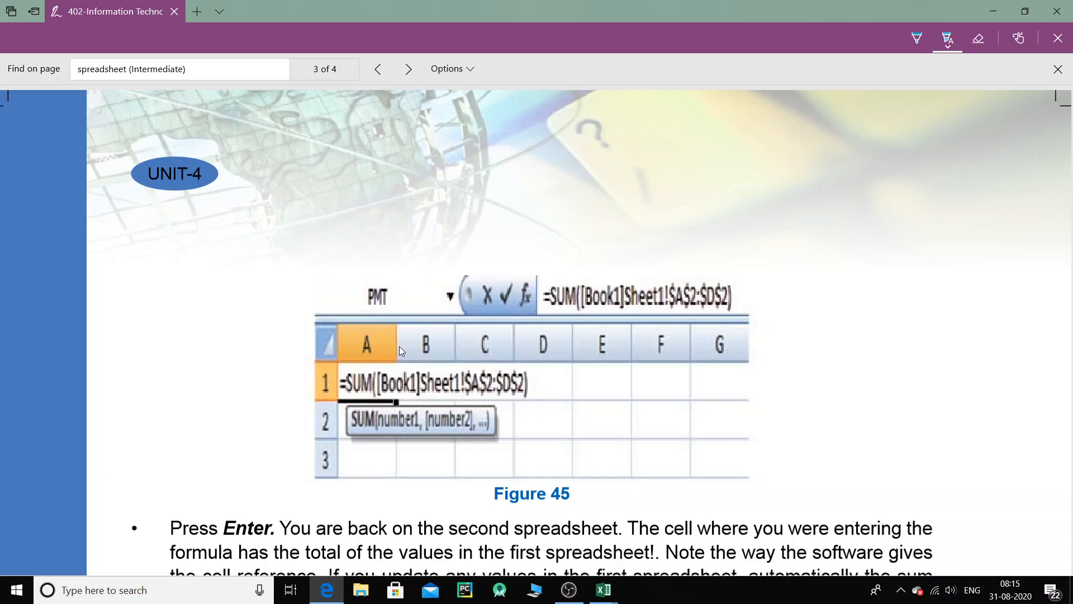
click(579, 597)
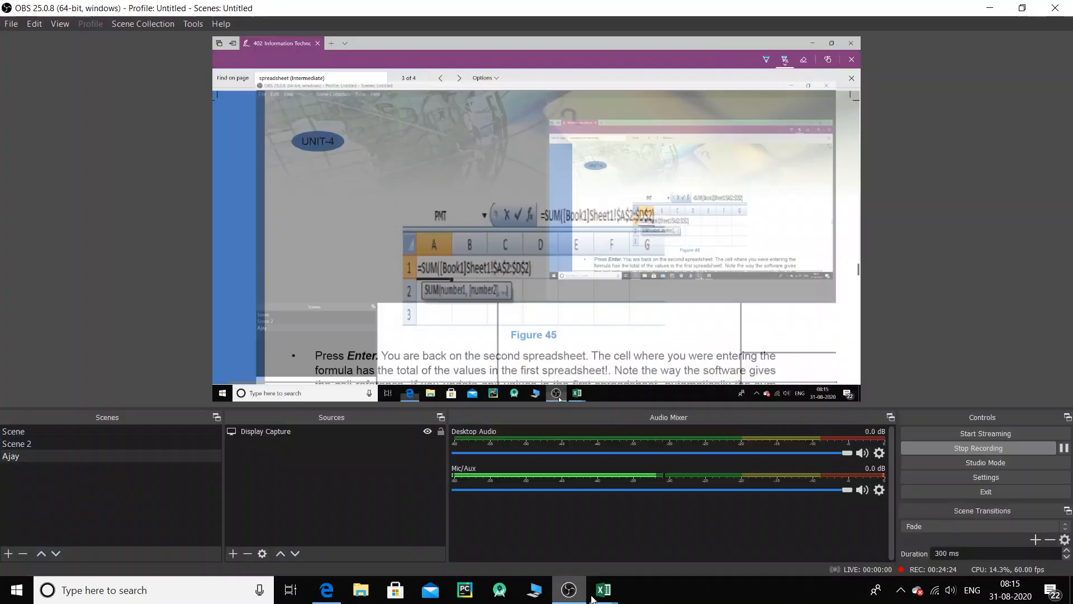